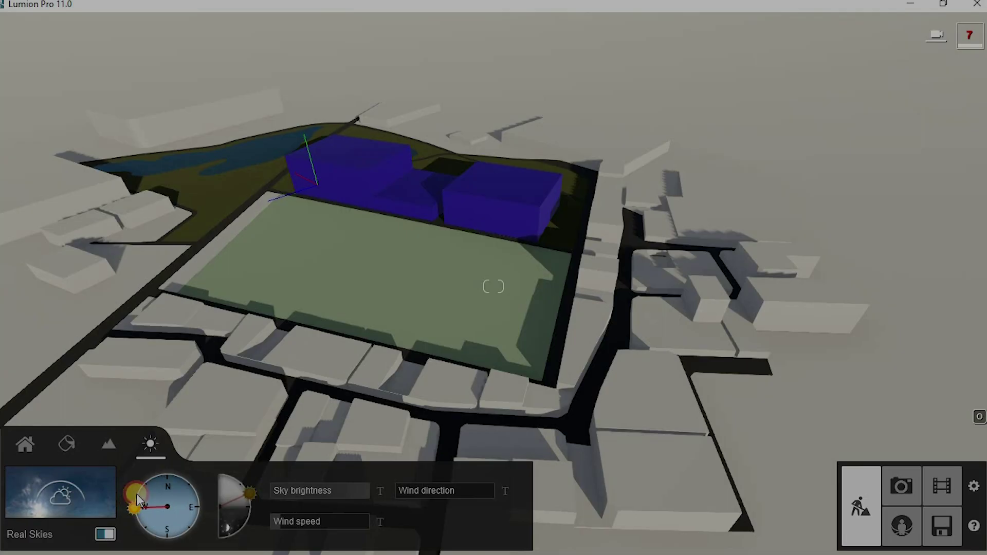
# Rotate the sun direction of the site scene from west through north to the north-east.
pyautogui.moveTo(131, 501); pyautogui.dragTo(169, 484)
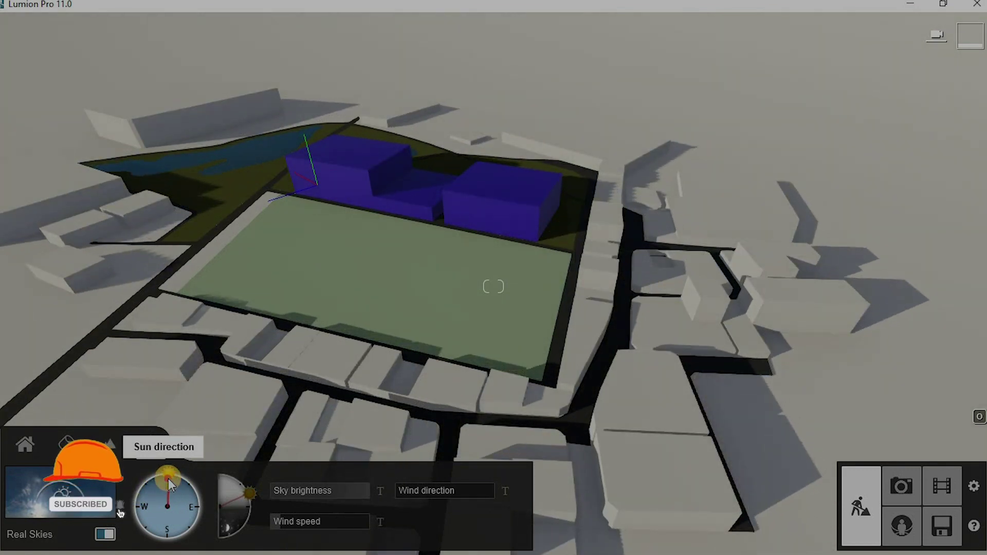
pyautogui.moveTo(169, 479); pyautogui.dragTo(192, 486)
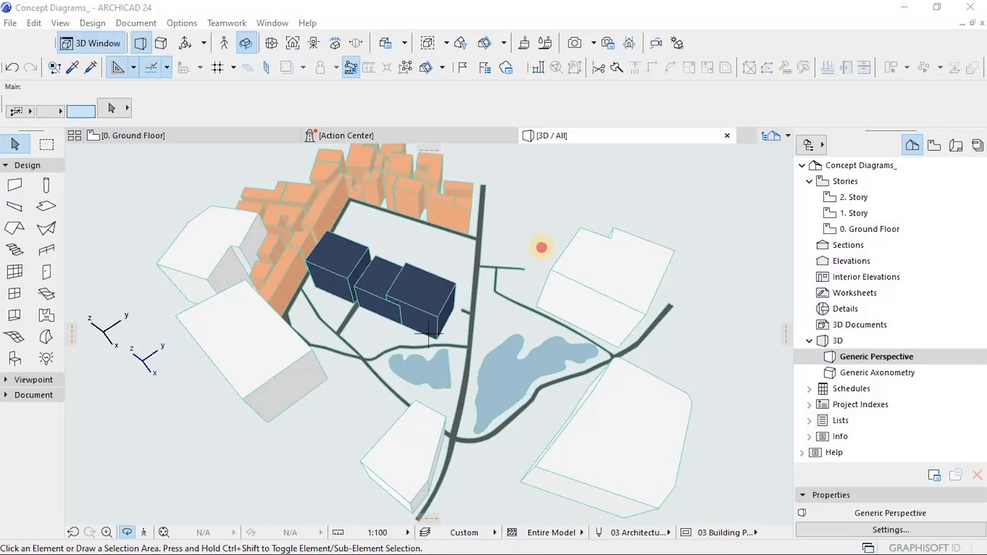
pyautogui.moveTo(465, 229); pyautogui.dragTo(445, 404)
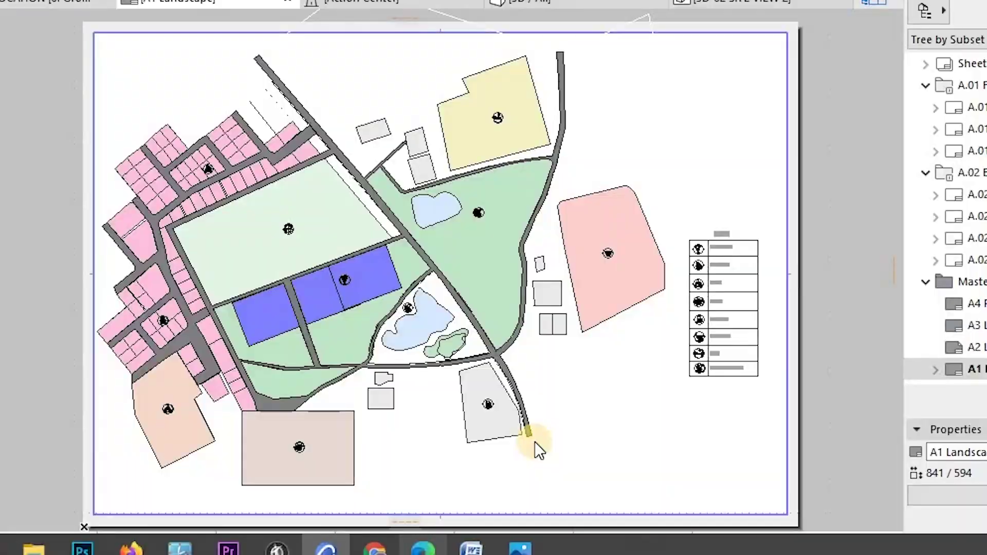
pyautogui.scroll(3, 534, 442)
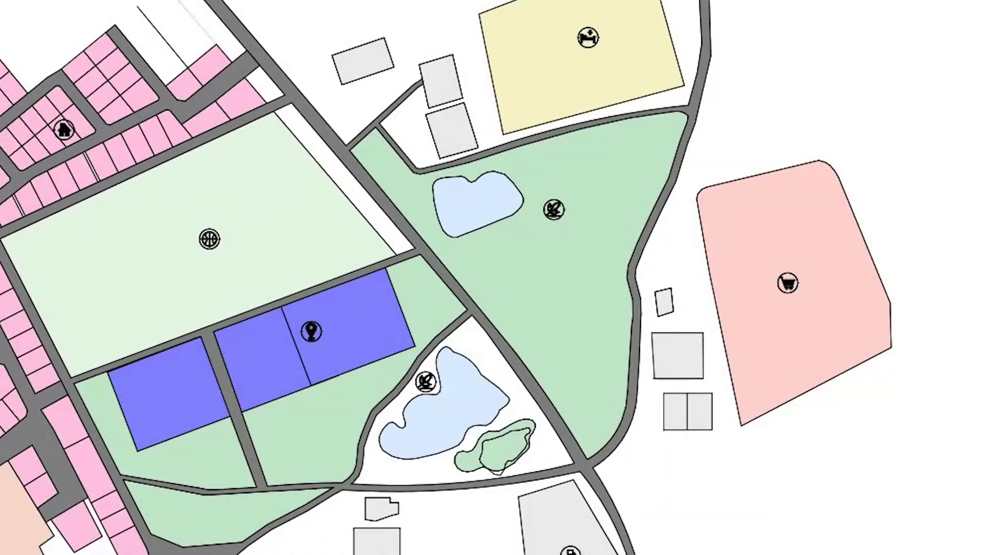
pyautogui.scroll(-3, 535, 442)
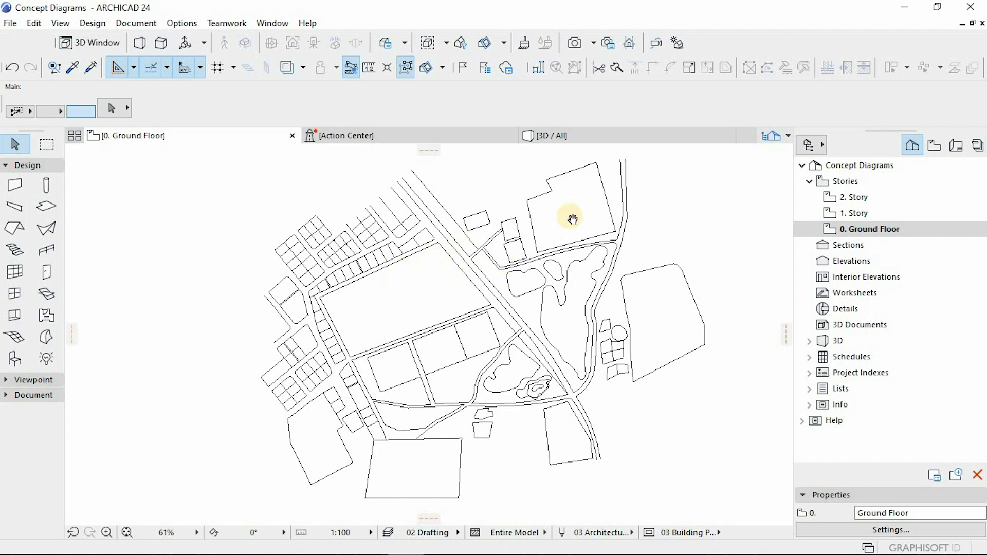
# Examine the ground floor site plan linework, covering the roads, building plots, ponds and the project block.
pyautogui.scroll(2, 529, 213)
pyautogui.scroll(1, 343, 276)
pyautogui.scroll(-4, 314, 329)
pyautogui.scroll(7, 313, 450)
pyautogui.moveTo(351, 348); pyautogui.dragTo(372, 319, button='middle')
pyautogui.scroll(-4, 371, 318)
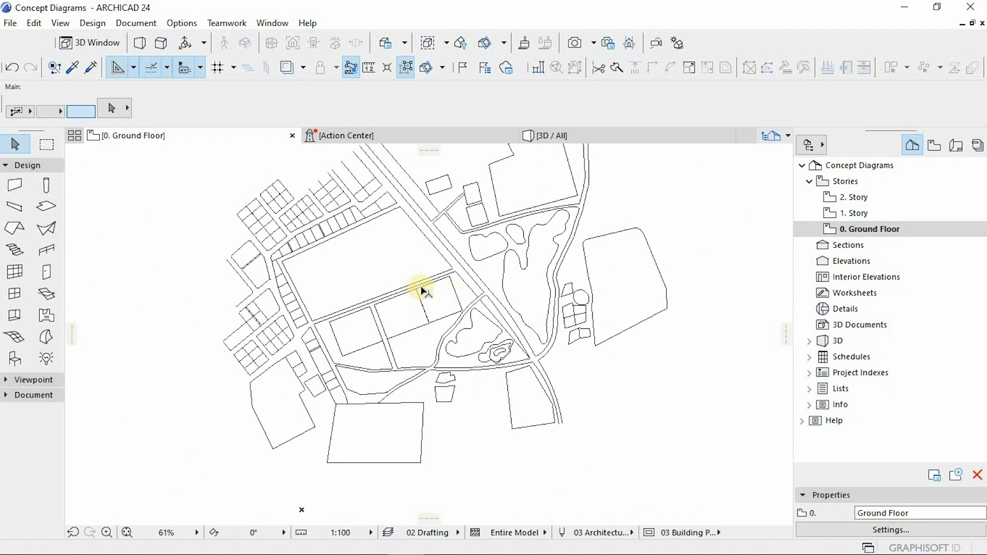
pyautogui.scroll(4, 424, 302)
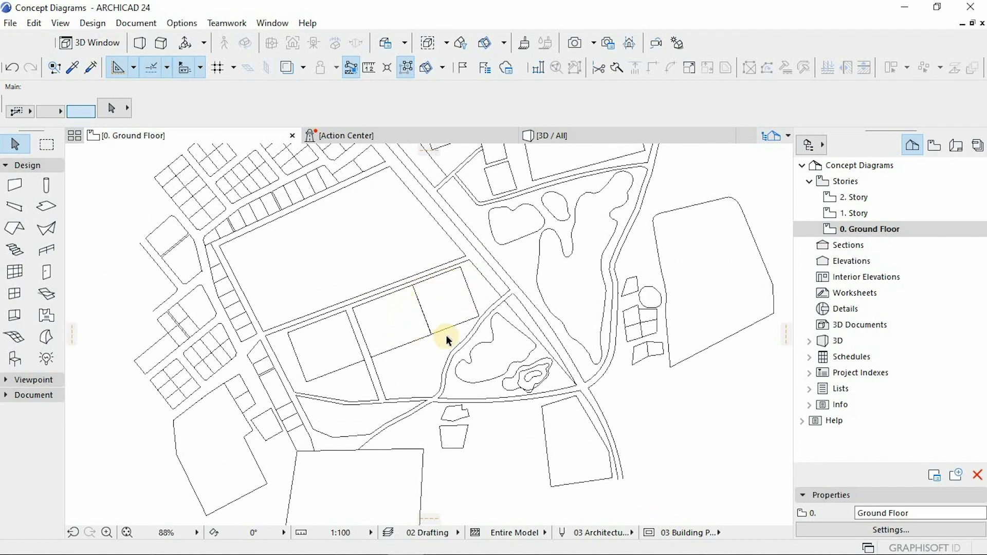
pyautogui.scroll(-1, 395, 345)
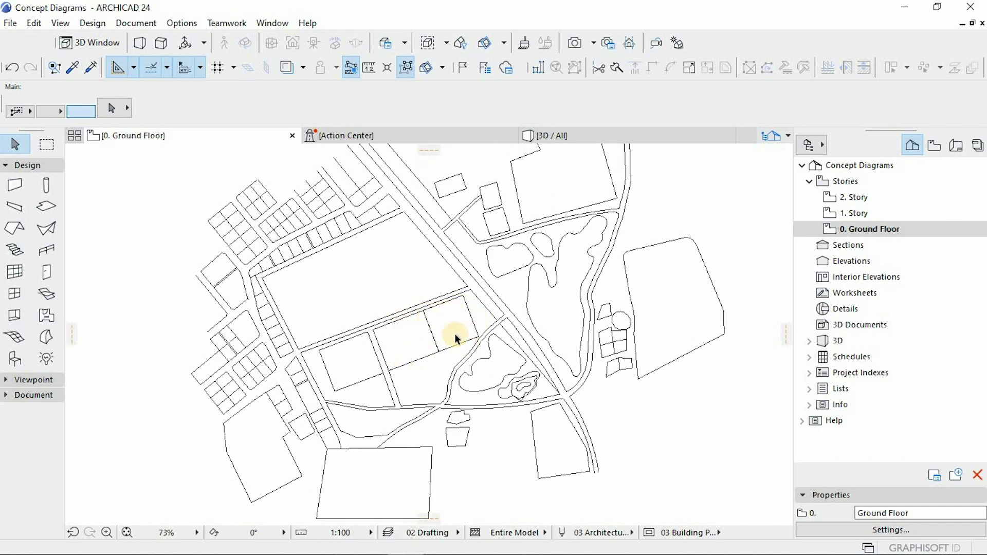
pyautogui.moveTo(436, 345); pyautogui.dragTo(440, 365, button='middle')
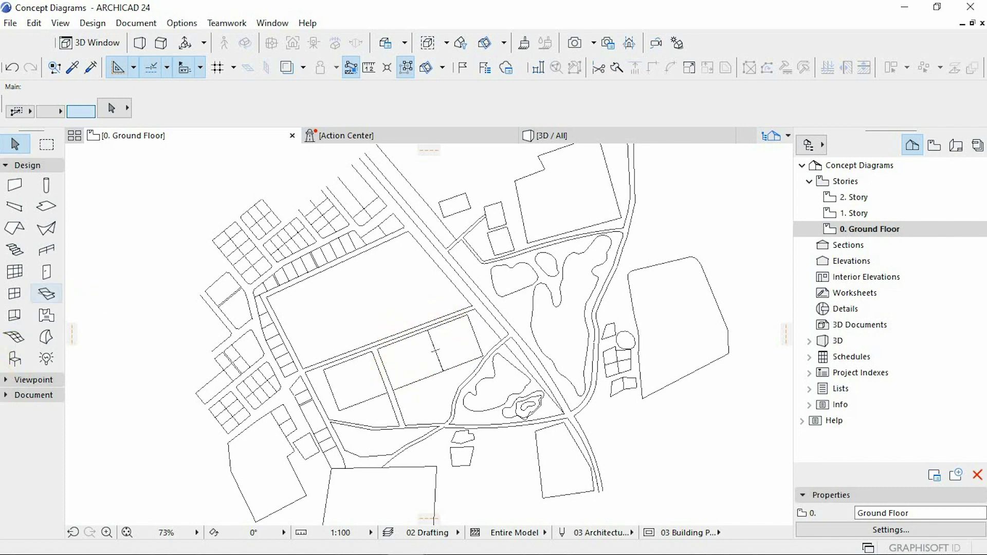
# Draw a polygonal 25 % fill over the easternmost plot in the row of plots below the large open field.
pyautogui.click(7, 394)
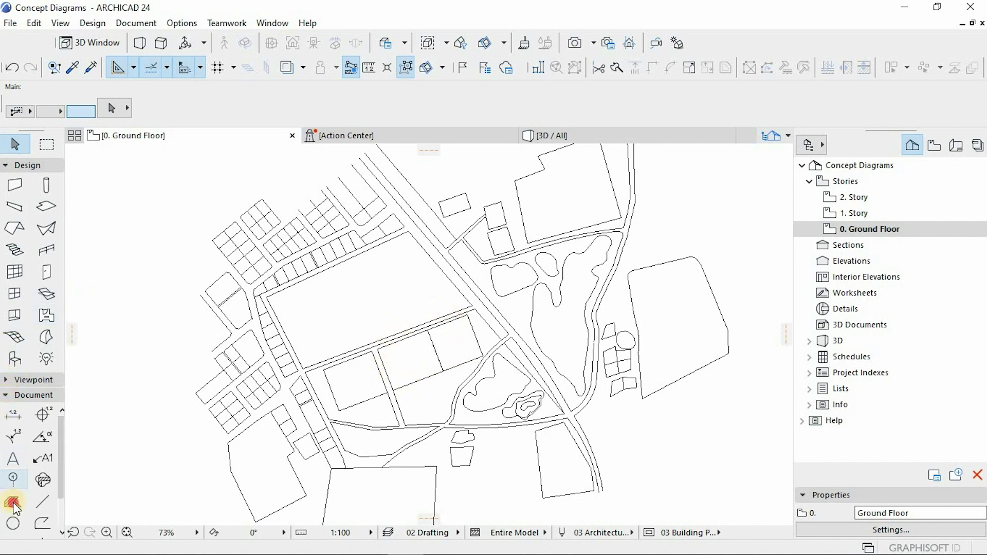
pyautogui.click(12, 501)
pyautogui.scroll(3, 424, 329)
pyautogui.scroll(1, 424, 329)
pyautogui.scroll(-2, 337, 345)
pyautogui.scroll(1, 312, 337)
pyautogui.click(390, 323)
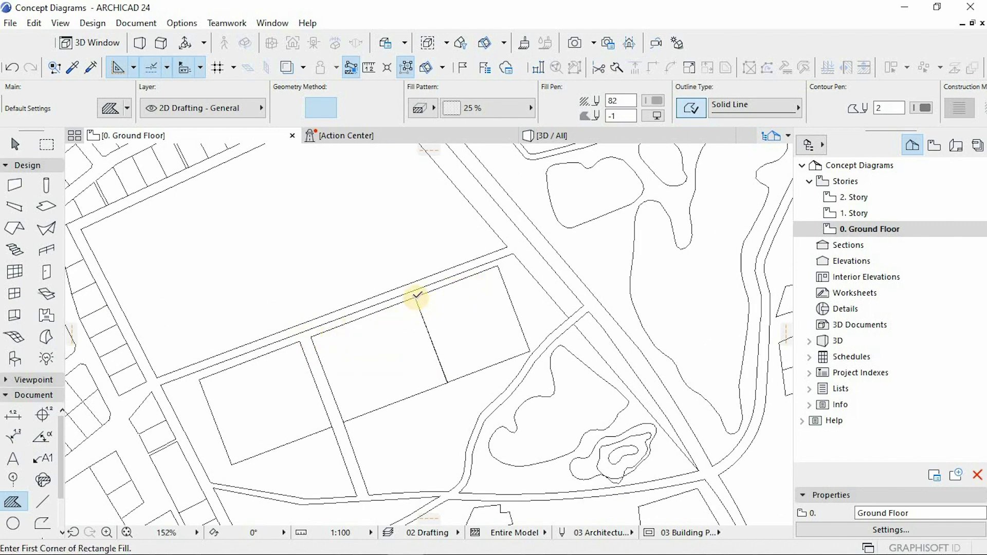
pyautogui.click(414, 297)
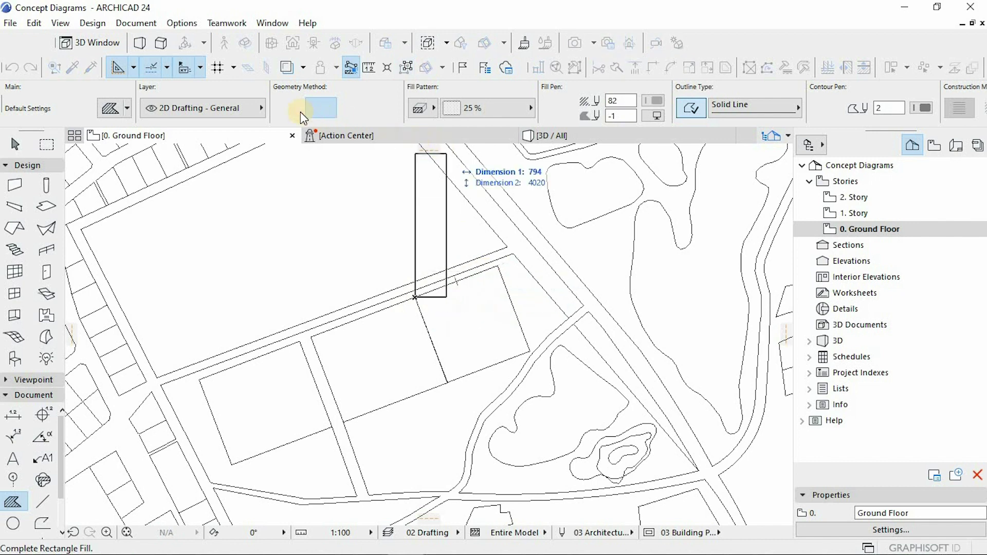
pyautogui.click(497, 265)
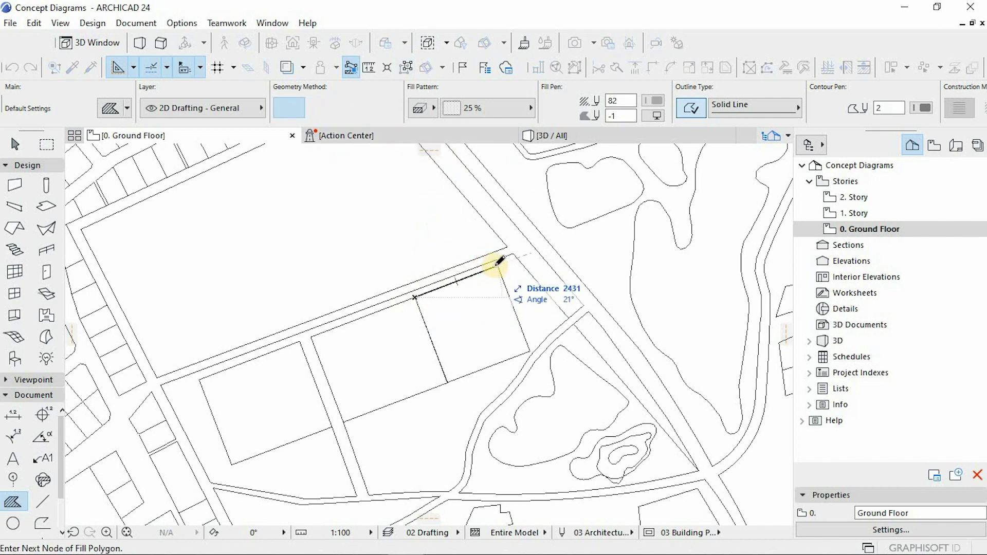
pyautogui.click(531, 351)
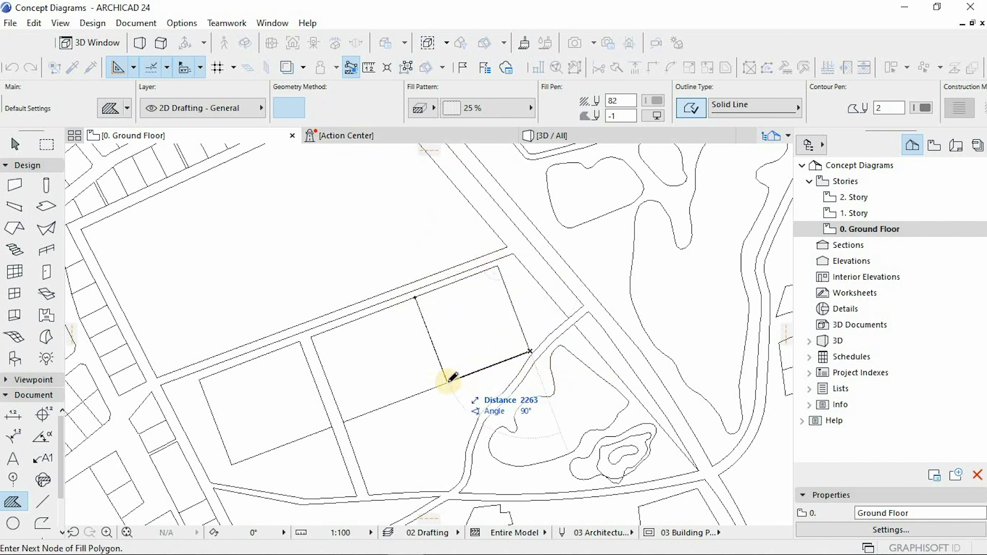
pyautogui.click(414, 296)
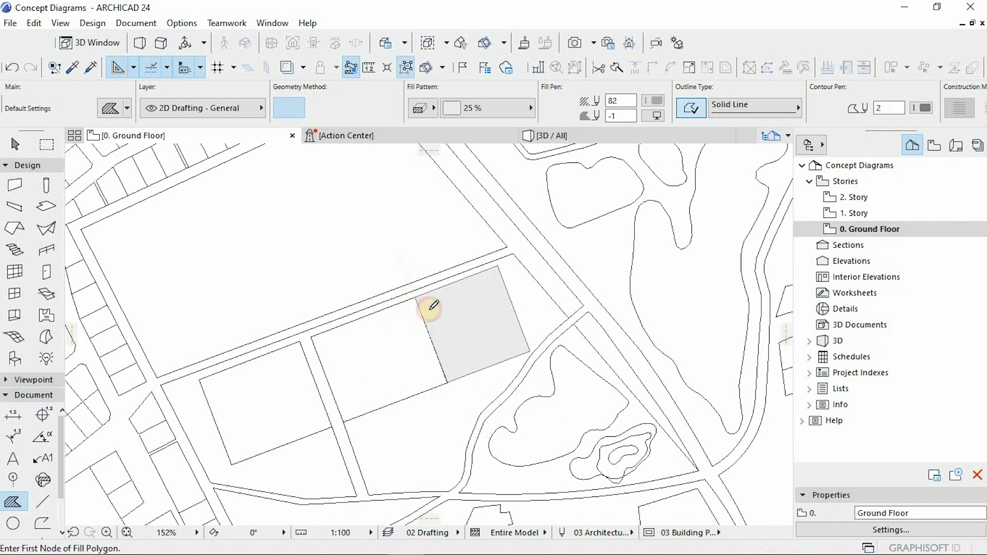
pyautogui.press('Escape')
# Extend the new fill by moving its western edge outward into the neighbouring plot.
pyautogui.click(433, 343)
pyautogui.click(432, 344)
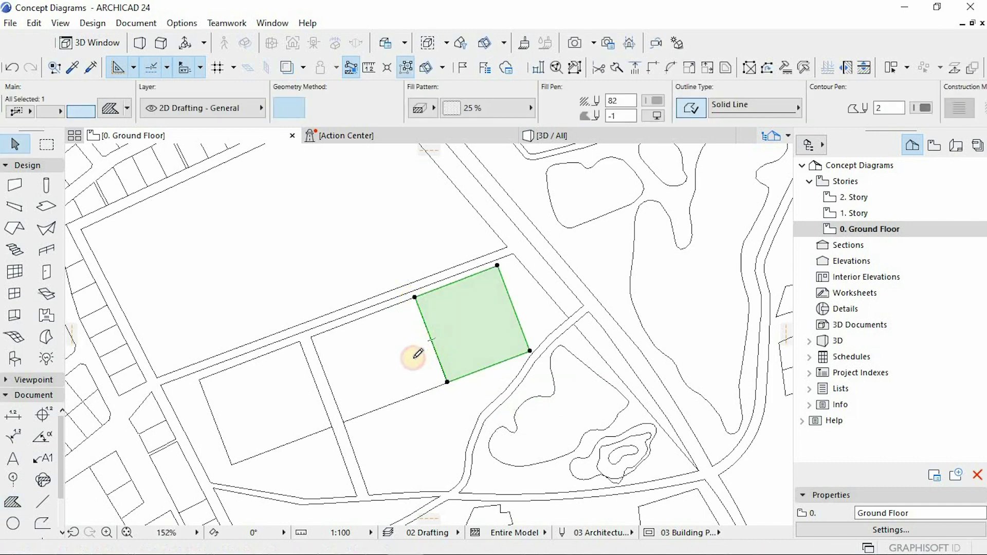
pyautogui.click(411, 354)
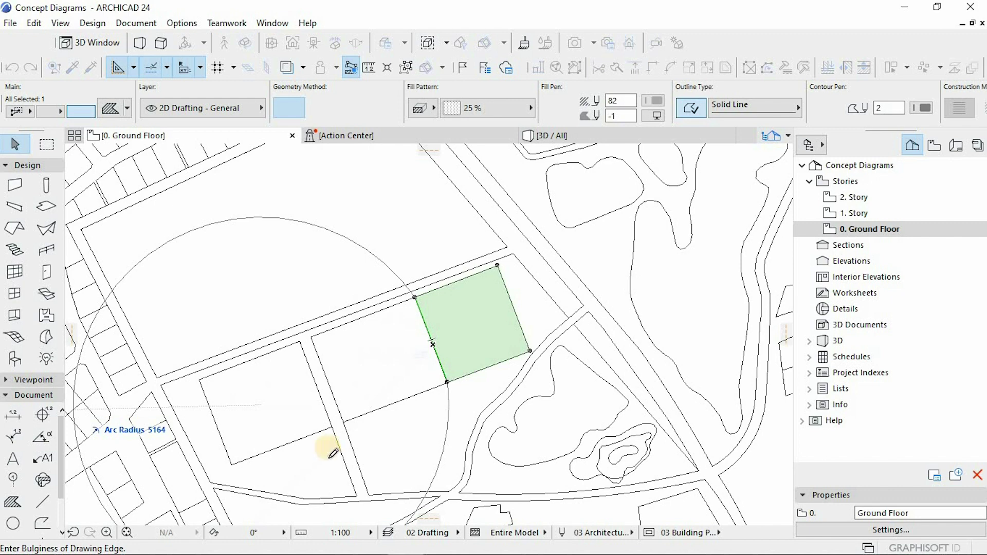
pyautogui.click(438, 373)
pyautogui.click(411, 340)
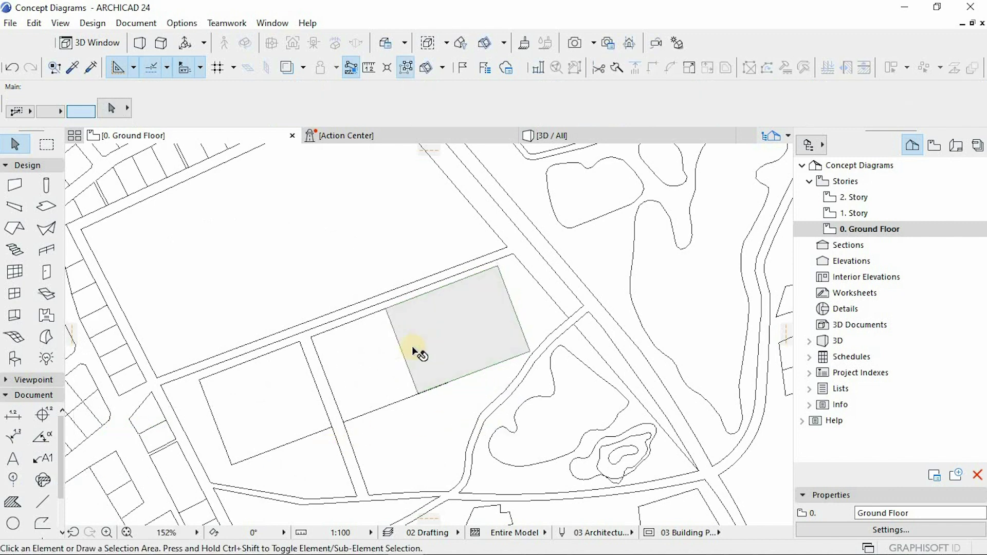
pyautogui.click(424, 354)
pyautogui.click(693, 109)
pyautogui.click(502, 365)
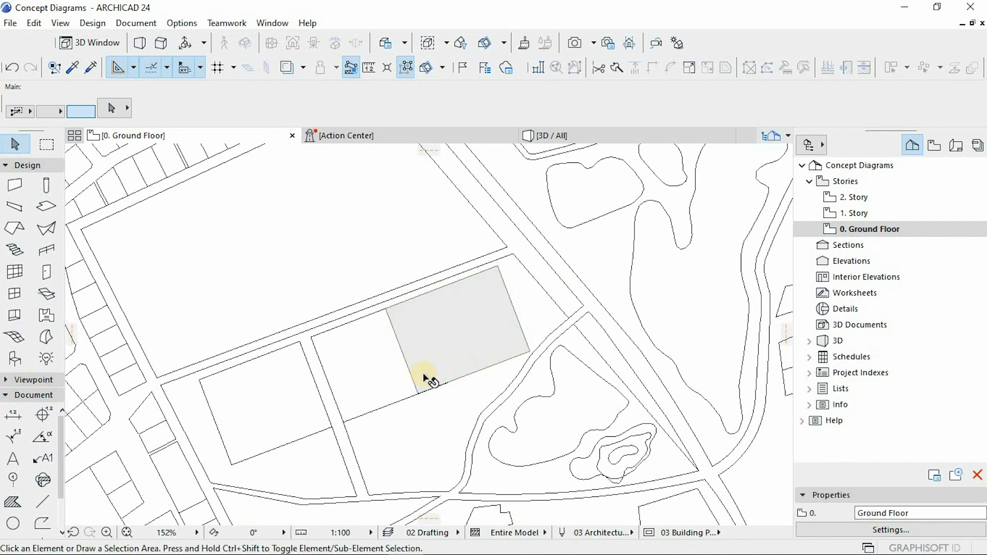
pyautogui.click(409, 338)
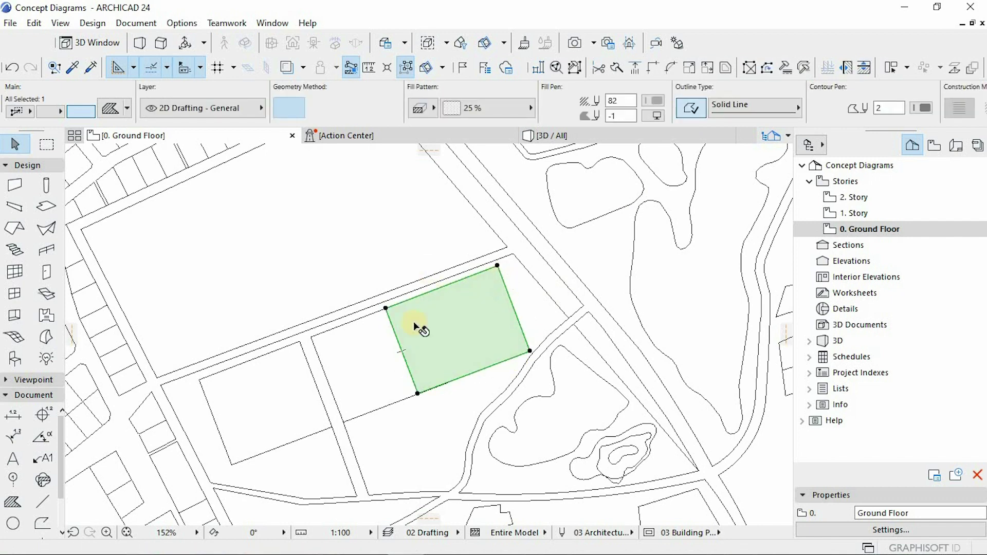
pyautogui.press('Escape')
# Select the extended plot fill and set its foreground fill pen to blue pen 6.
pyautogui.scroll(-3, 458, 337)
pyautogui.click(461, 337)
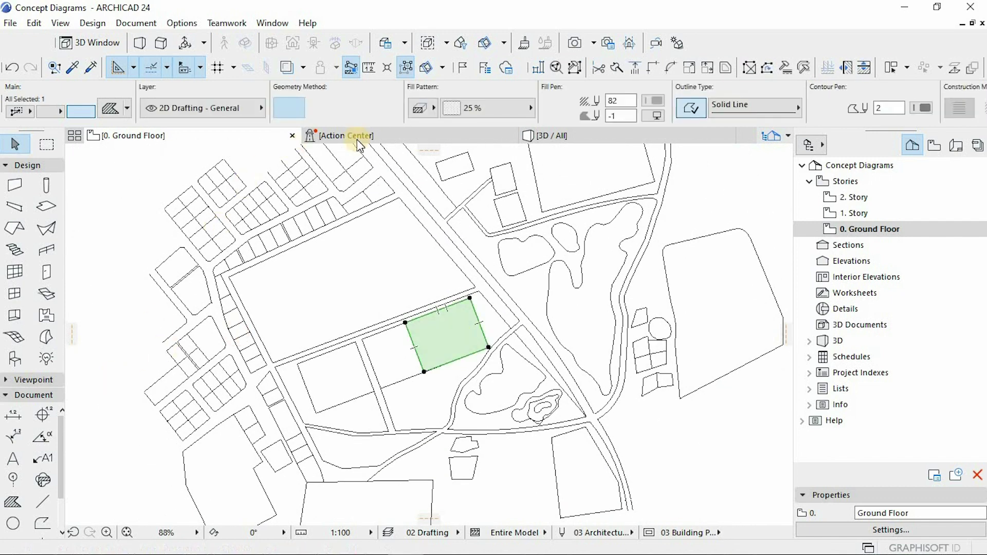
pyautogui.click(651, 100)
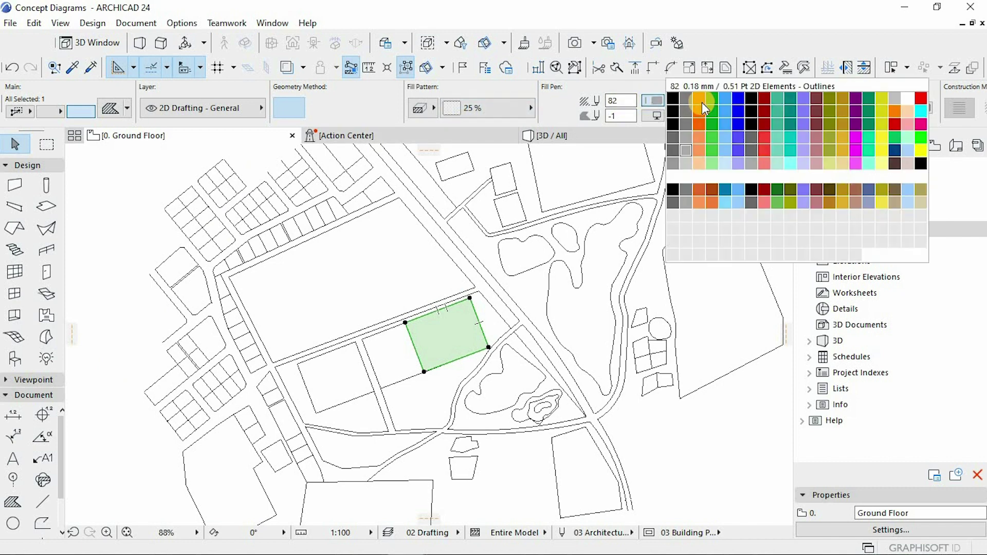
pyautogui.click(738, 99)
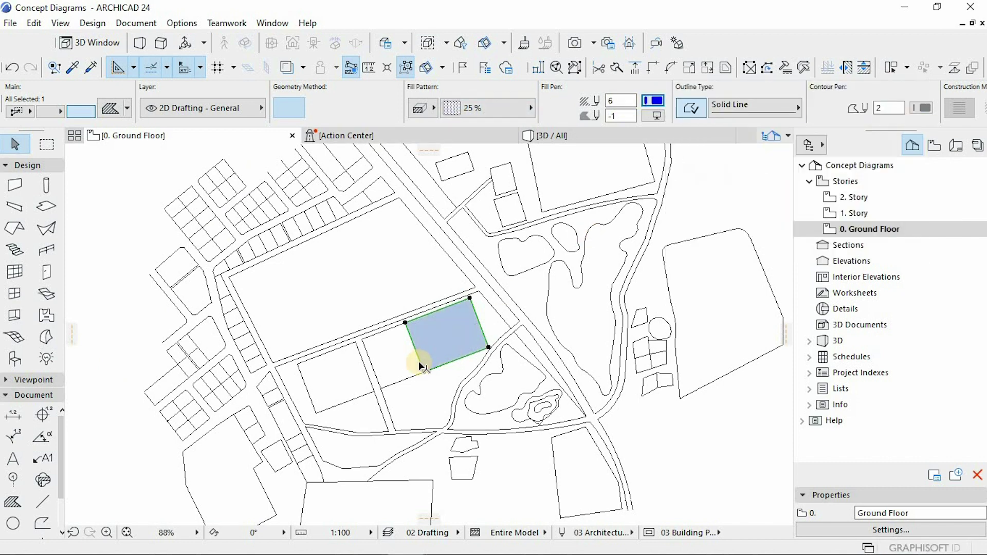
pyautogui.click(424, 329)
pyautogui.scroll(-3, 327, 324)
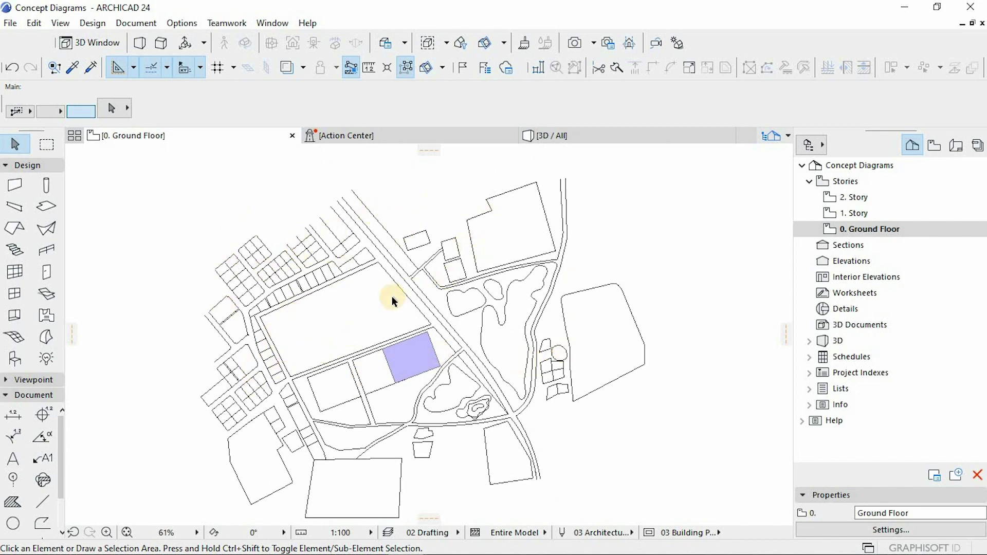
pyautogui.moveTo(368, 370); pyautogui.dragTo(365, 342, button='middle')
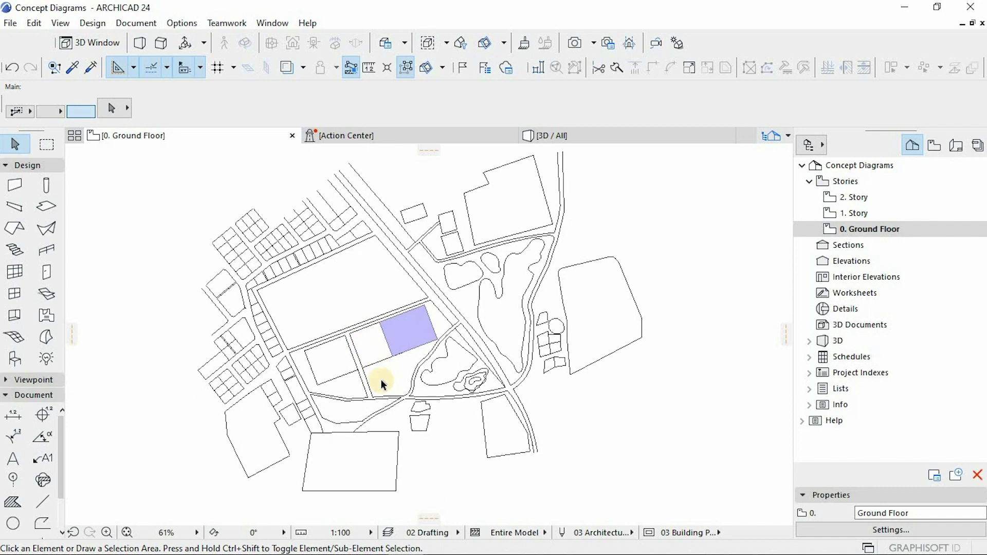
pyautogui.scroll(1, 410, 262)
pyautogui.scroll(1, 408, 258)
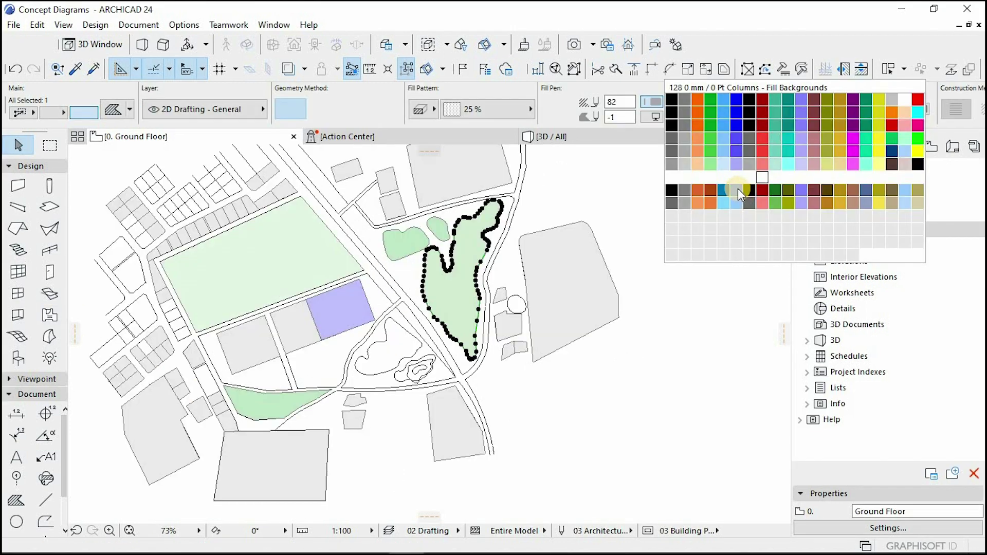
# Copy the large pond's light blue fill settings and fill the smaller pond in the triangular park with them.
pyautogui.scroll(1, 362, 378)
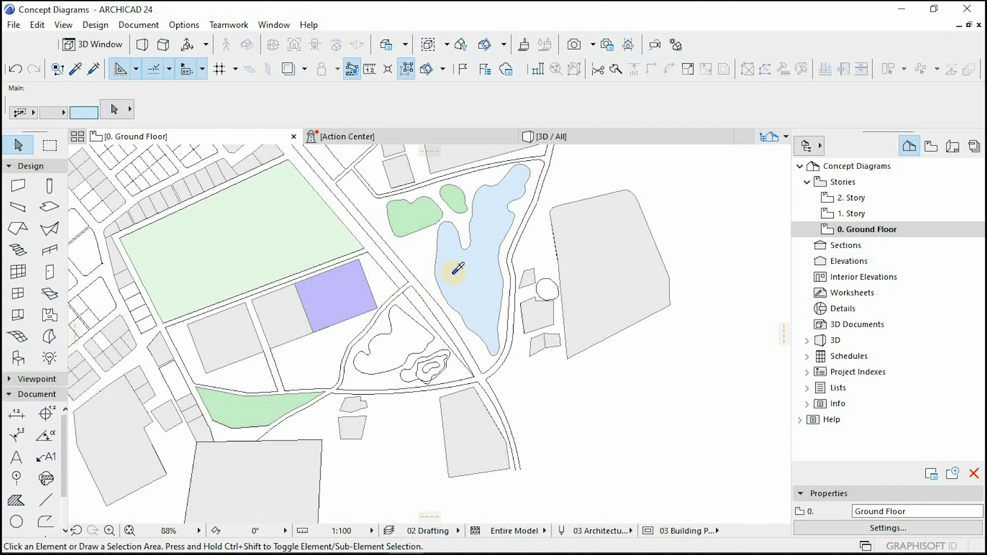
pyautogui.keyDown('alt'); pyautogui.click(453, 274); pyautogui.keyUp('alt')
pyautogui.click(409, 331)
pyautogui.press('Escape')
pyautogui.scroll(5, 427, 364)
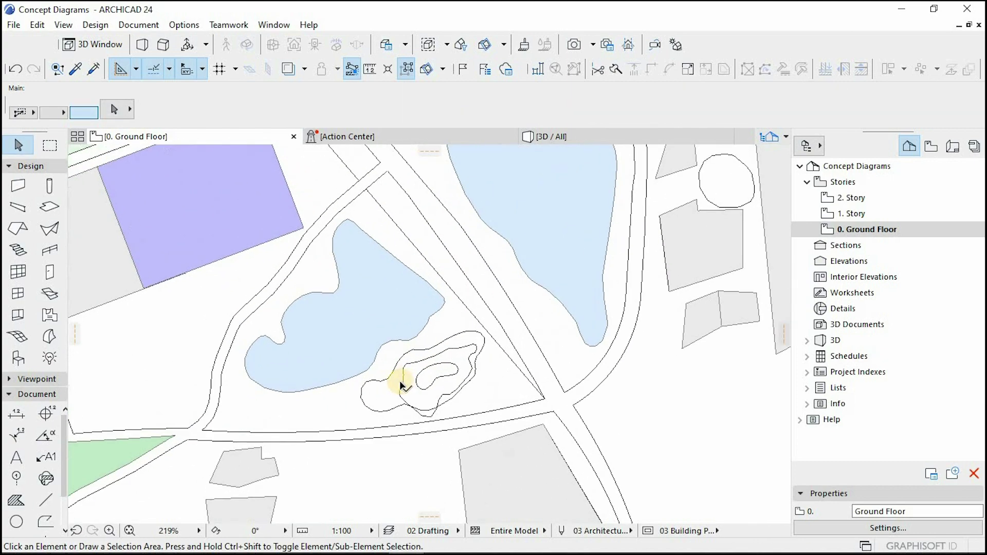
# Copy the green area's fill settings and fill the nested vegetation outlines beside the small pond with them.
pyautogui.scroll(-2, 411, 366)
pyautogui.keyDown('alt'); pyautogui.click(155, 447); pyautogui.keyUp('alt')
pyautogui.scroll(2, 403, 397)
pyautogui.click(400, 385)
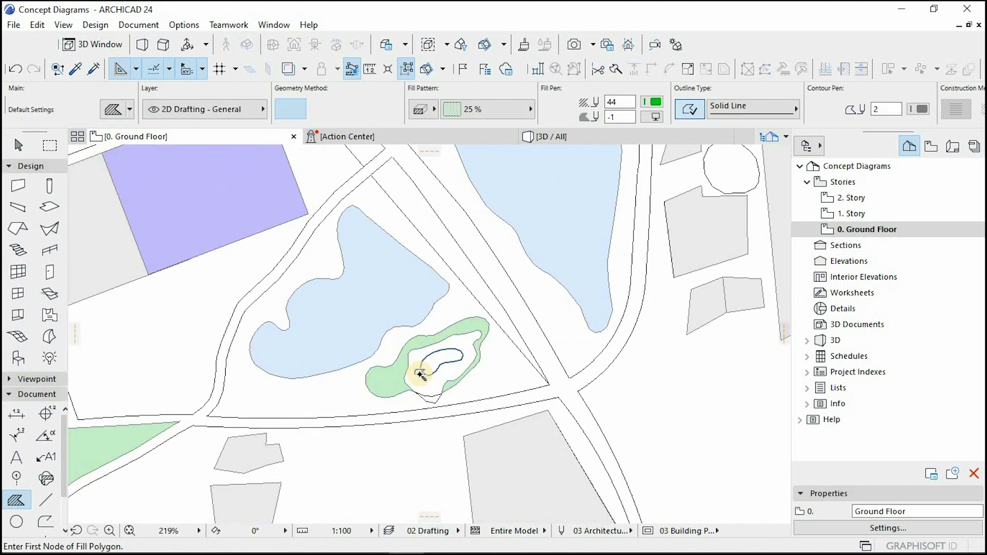
pyautogui.click(445, 362)
pyautogui.click(431, 386)
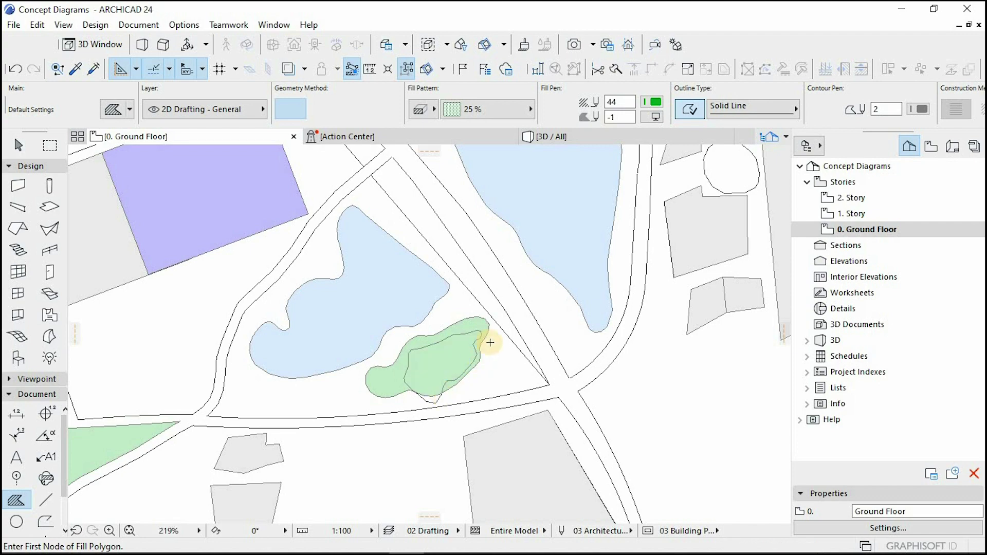
# Try to delete the purple fill on the easternmost project plot.
pyautogui.scroll(-5, 490, 343)
pyautogui.moveTo(370, 262); pyautogui.dragTo(384, 317, button='middle')
pyautogui.scroll(-1, 432, 280)
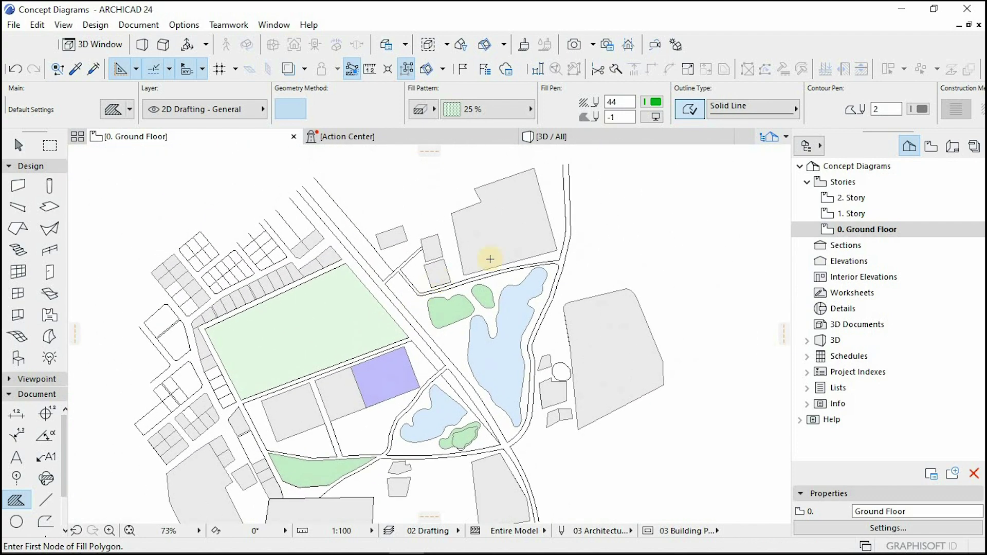
pyautogui.scroll(-1, 395, 314)
pyautogui.moveTo(358, 374); pyautogui.dragTo(381, 306, button='middle')
pyautogui.scroll(4, 397, 307)
pyautogui.press('Escape')
pyautogui.click(393, 306)
pyautogui.press('Escape')
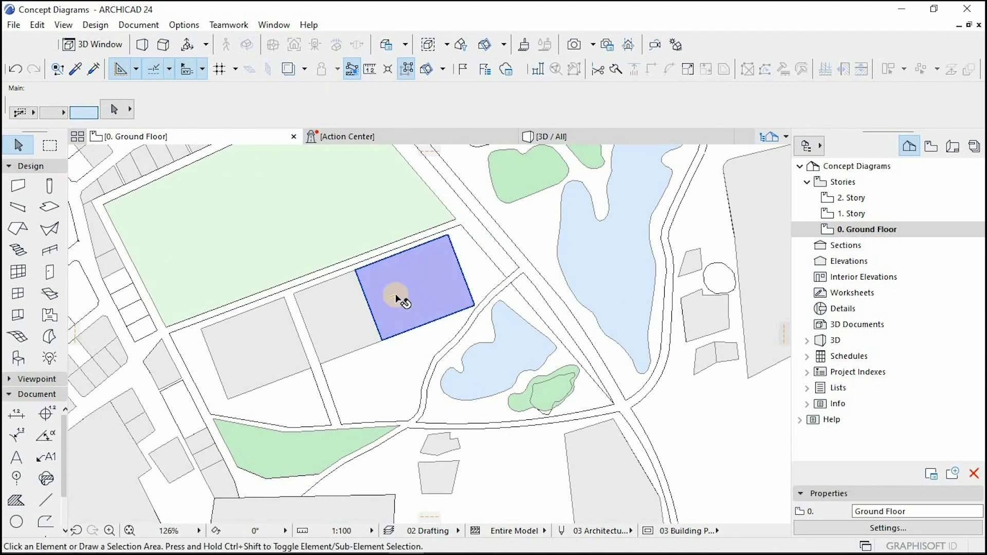
pyautogui.click(396, 296)
pyautogui.press('Delete')
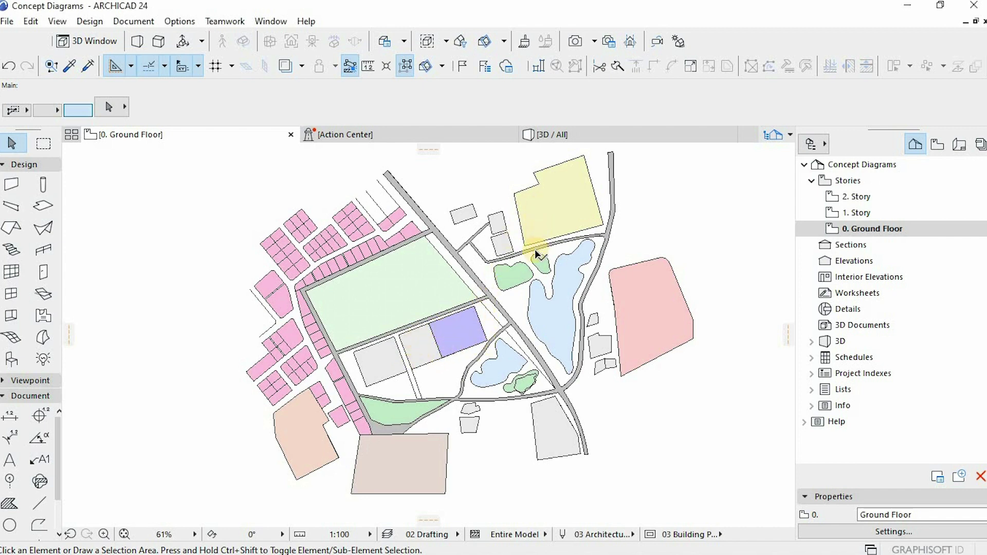
pyautogui.scroll(3, 535, 258)
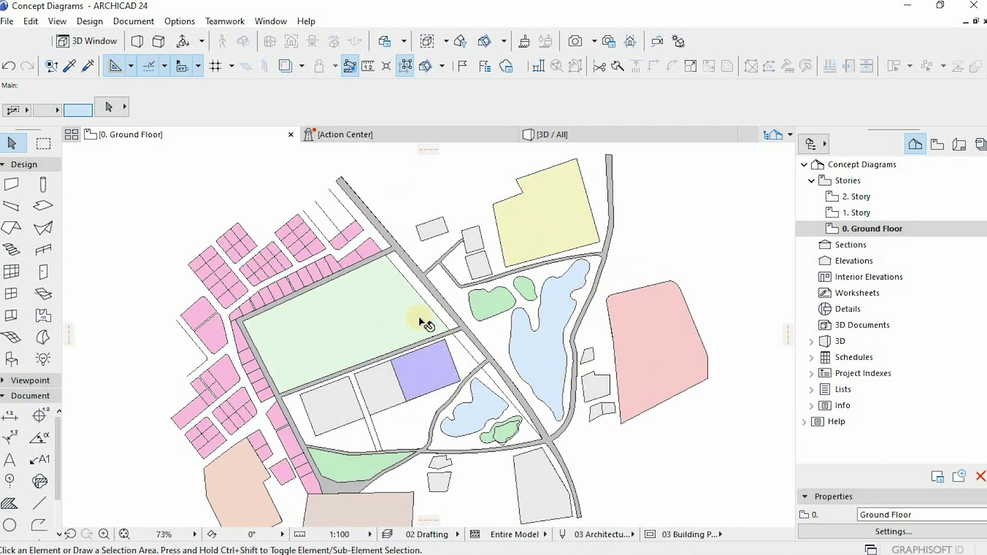
pyautogui.moveTo(263, 398); pyautogui.dragTo(255, 330, button='middle')
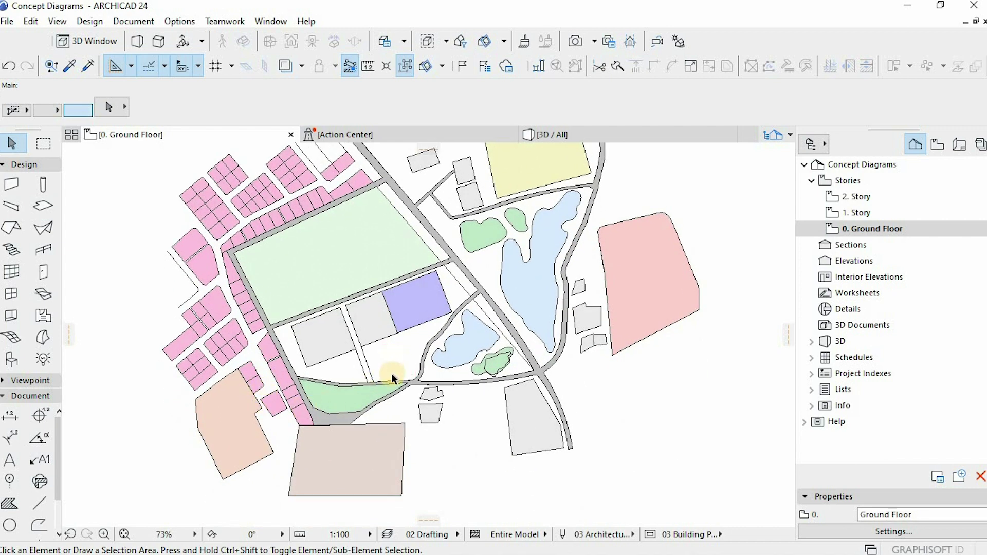
pyautogui.moveTo(381, 406); pyautogui.dragTo(370, 441, button='middle')
pyautogui.moveTo(349, 297); pyautogui.dragTo(339, 341, button='middle')
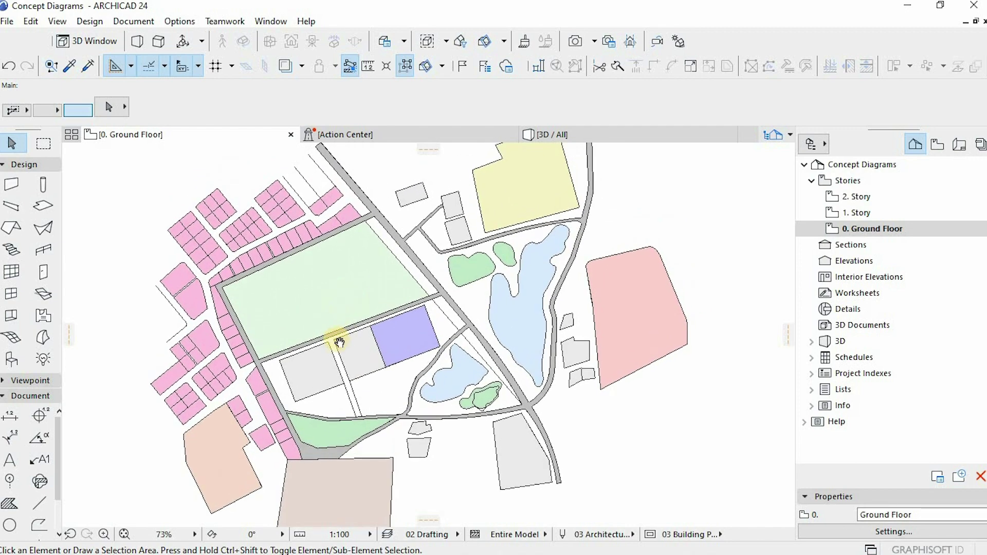
pyautogui.moveTo(501, 300); pyautogui.dragTo(495, 260, button='middle')
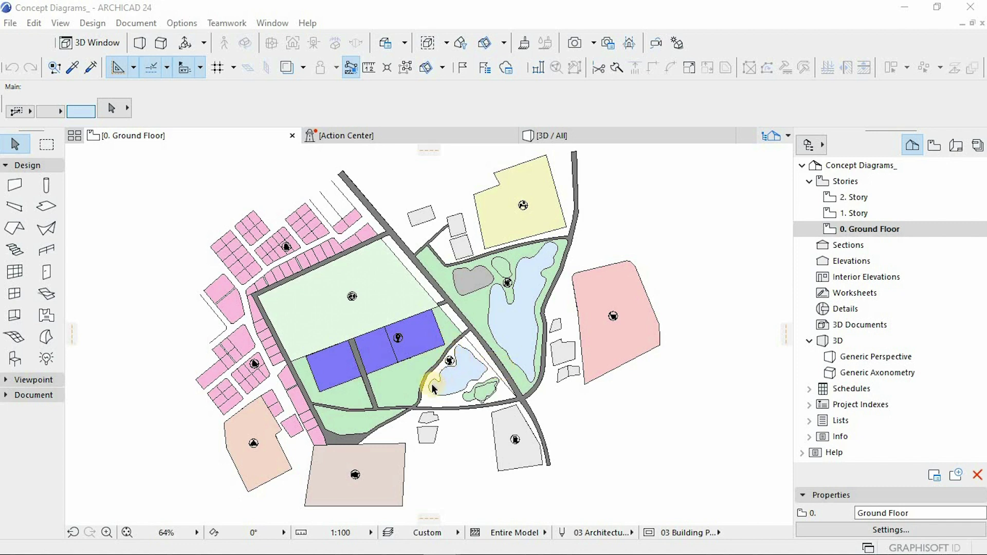
pyautogui.scroll(-1, 414, 438)
pyautogui.moveTo(411, 437); pyautogui.dragTo(399, 392, button='middle')
pyautogui.scroll(2, 382, 411)
pyautogui.click(384, 425)
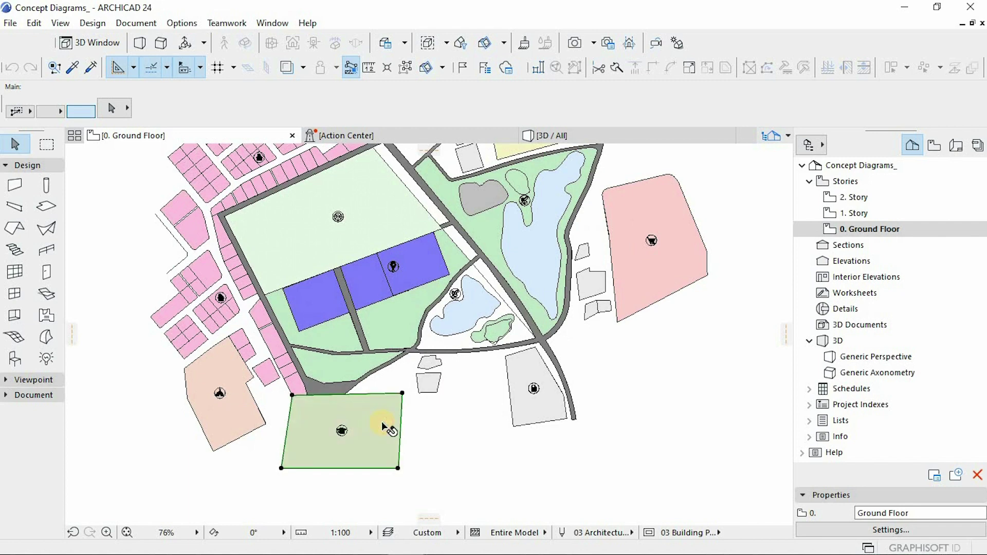
pyautogui.press('Escape')
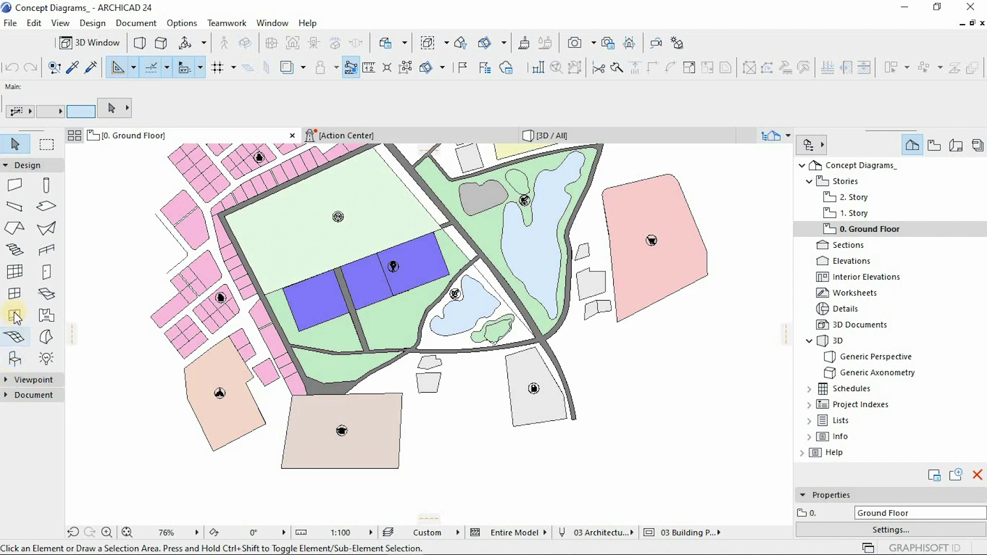
# Activate the Slab tool on the ground floor plan for modelling the plots.
pyautogui.click(43, 208)
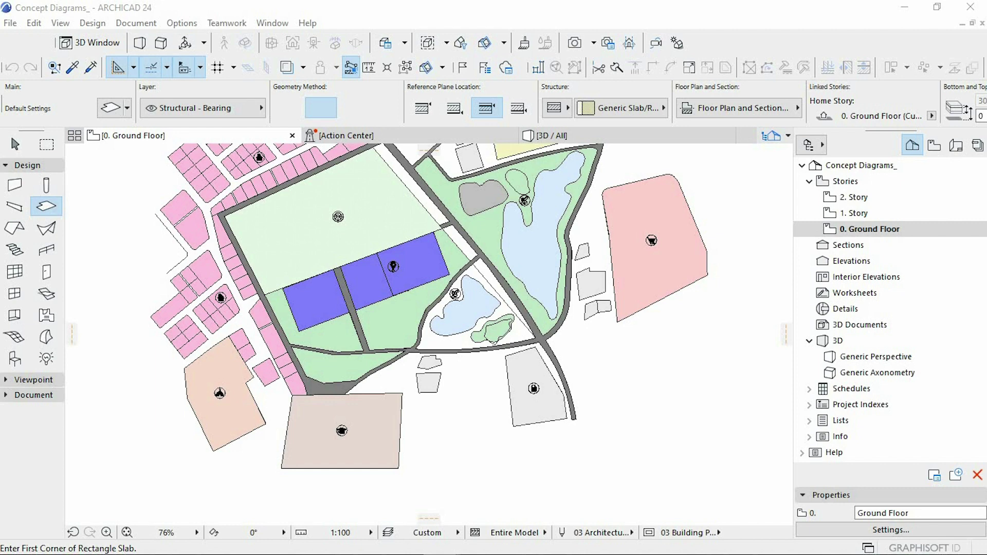
pyautogui.scroll(5, 280, 368)
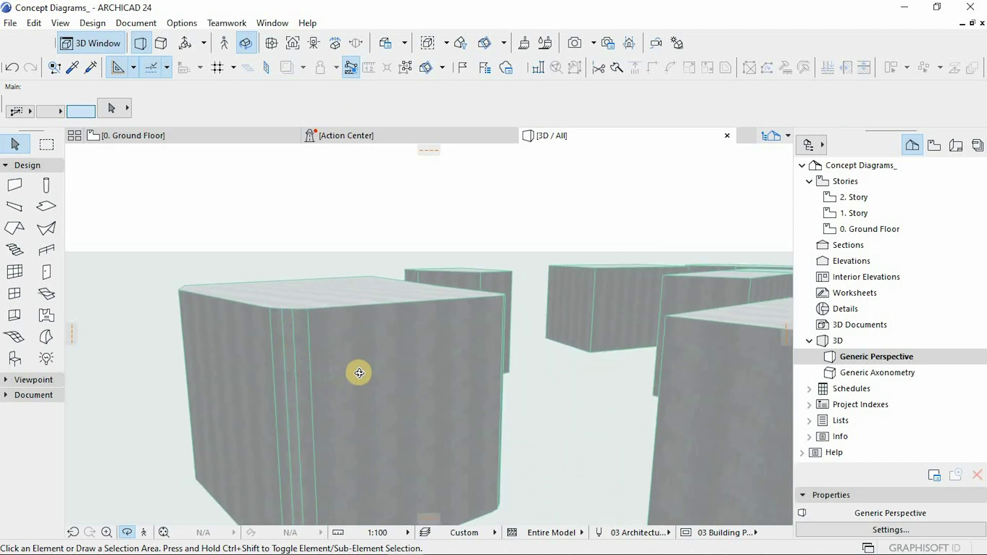
# Select all eight plot slabs in 3D and override their surfaces with Paint - Titanium White.
pyautogui.moveTo(359, 372); pyautogui.dragTo(546, 390)
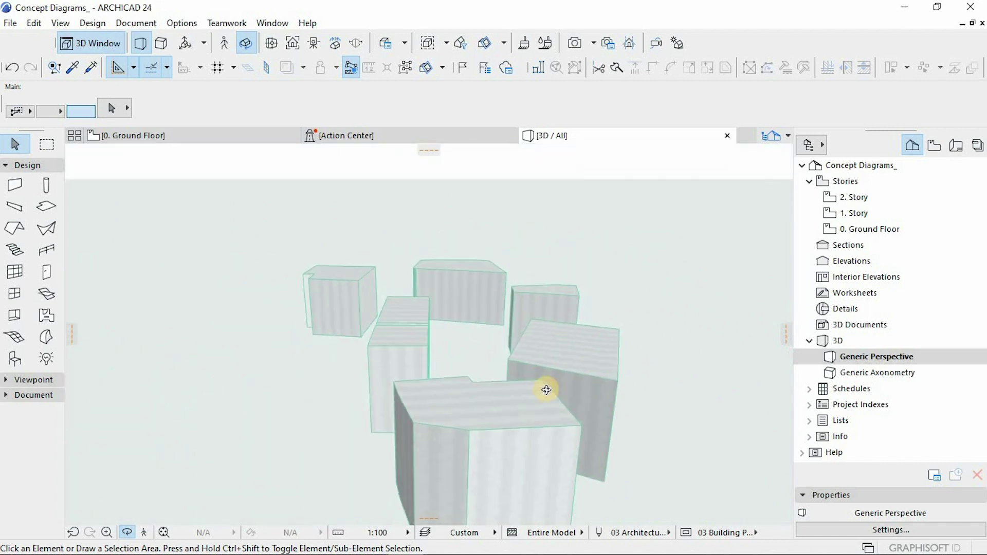
pyautogui.keyDown('alt'); pyautogui.click(529, 417); pyautogui.keyUp('alt')
pyautogui.hotkey('ctrl', 'a')
pyautogui.doubleClick(529, 417)
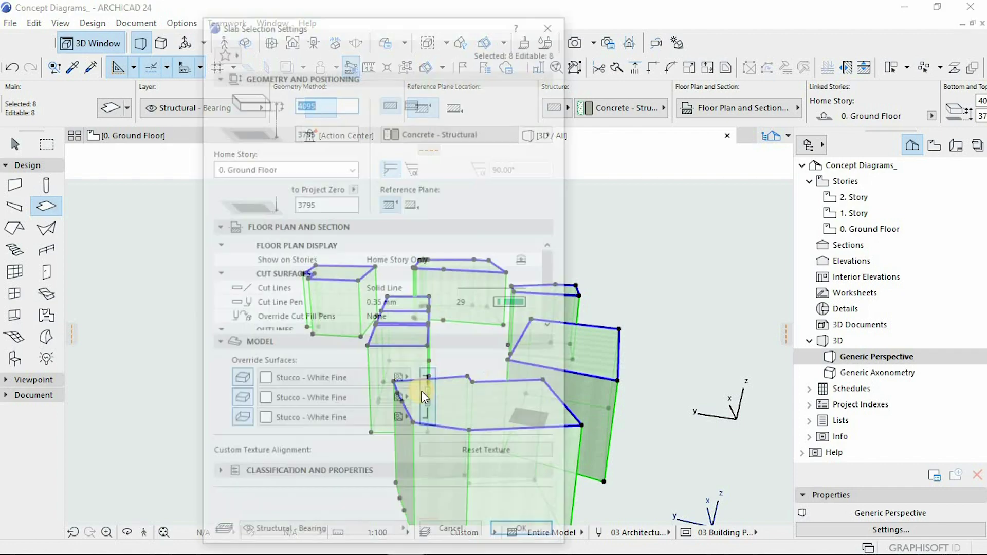
pyautogui.click(369, 381)
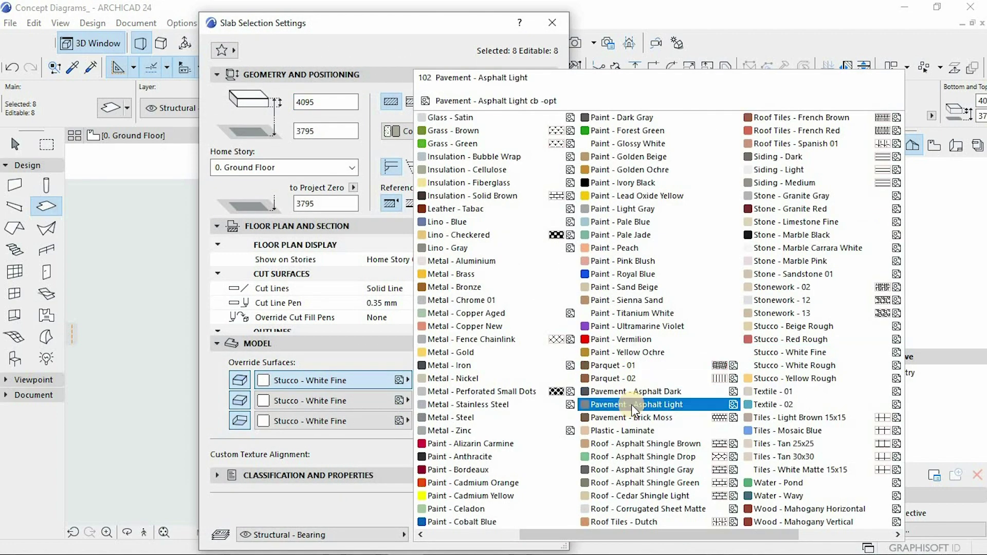
pyautogui.hscroll(2, 632, 405)
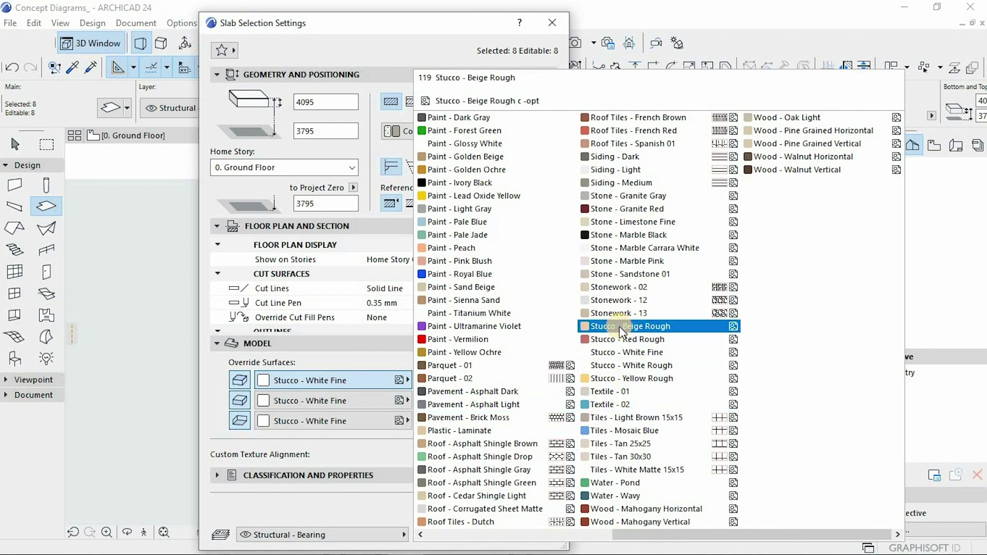
pyautogui.hscroll(-4, 619, 326)
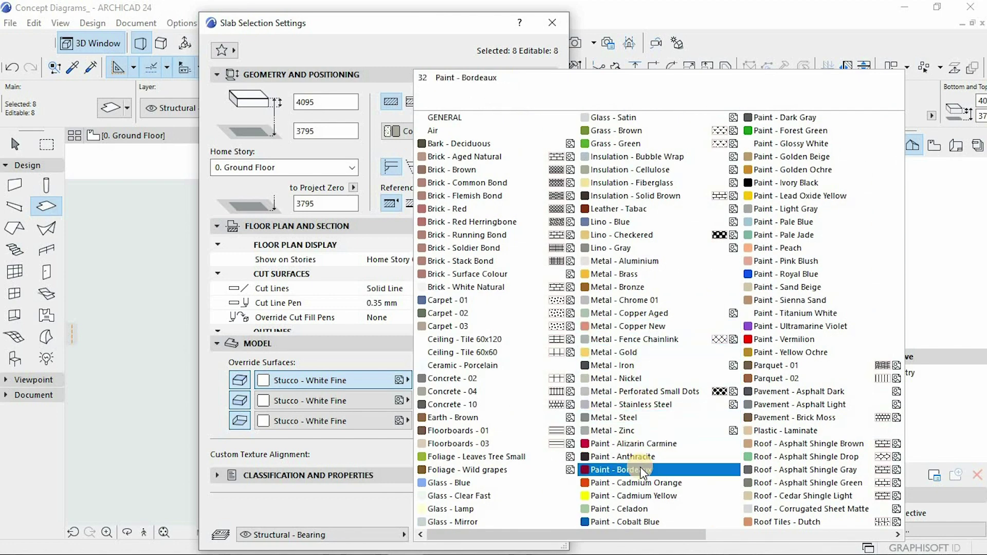
pyautogui.click(808, 313)
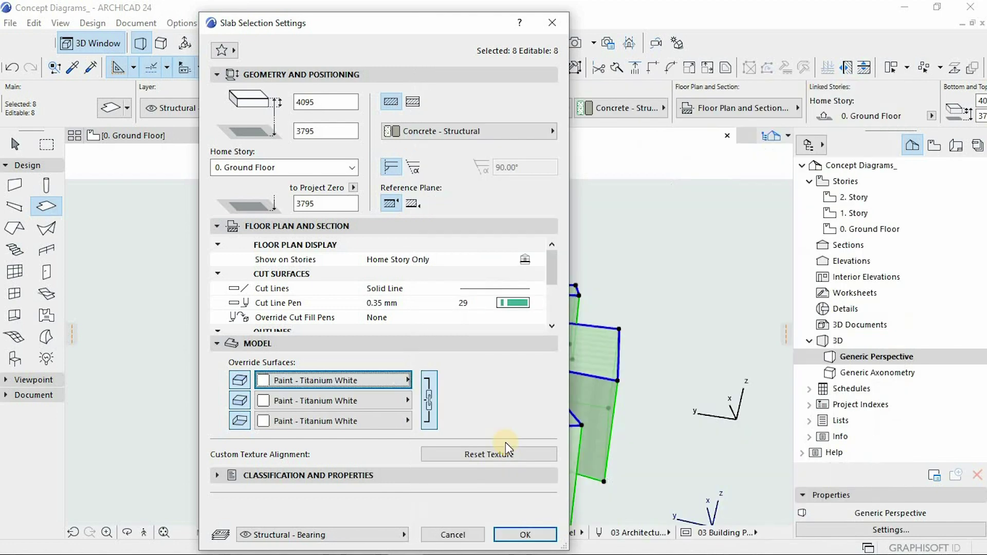
pyautogui.click(525, 533)
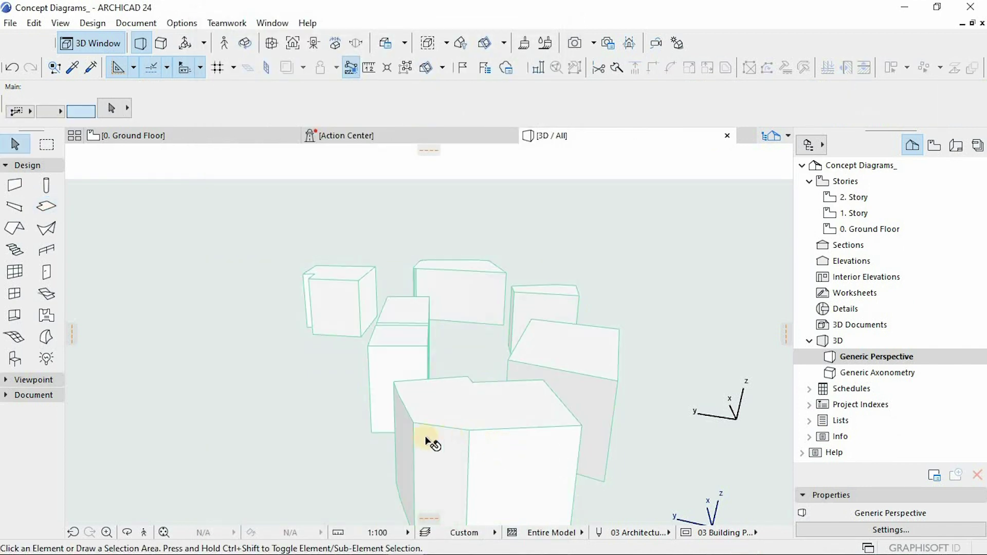
# Return to the ground floor plan and pick up the slab settings from the yellow plot.
pyautogui.press('o')
pyautogui.moveTo(413, 409); pyautogui.dragTo(274, 405)
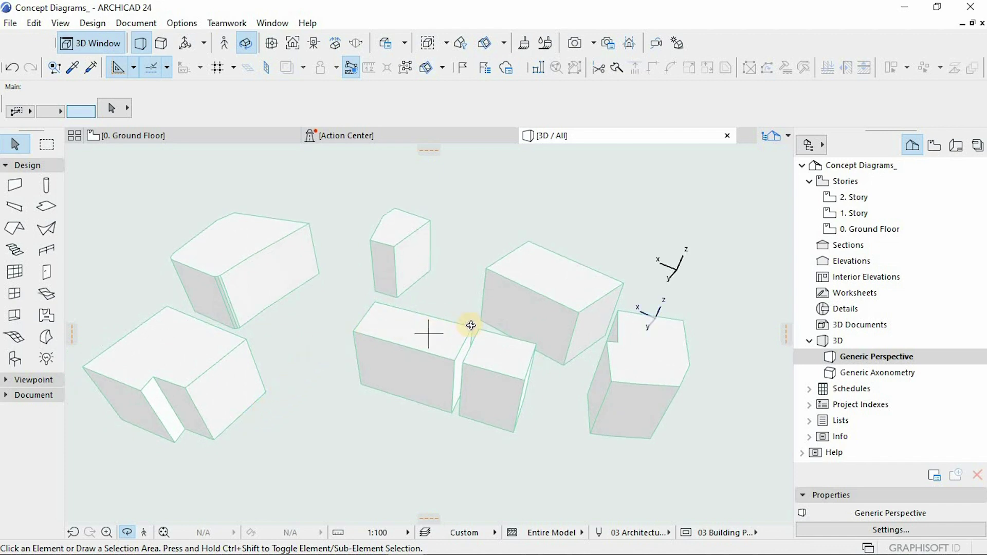
pyautogui.press('F2')
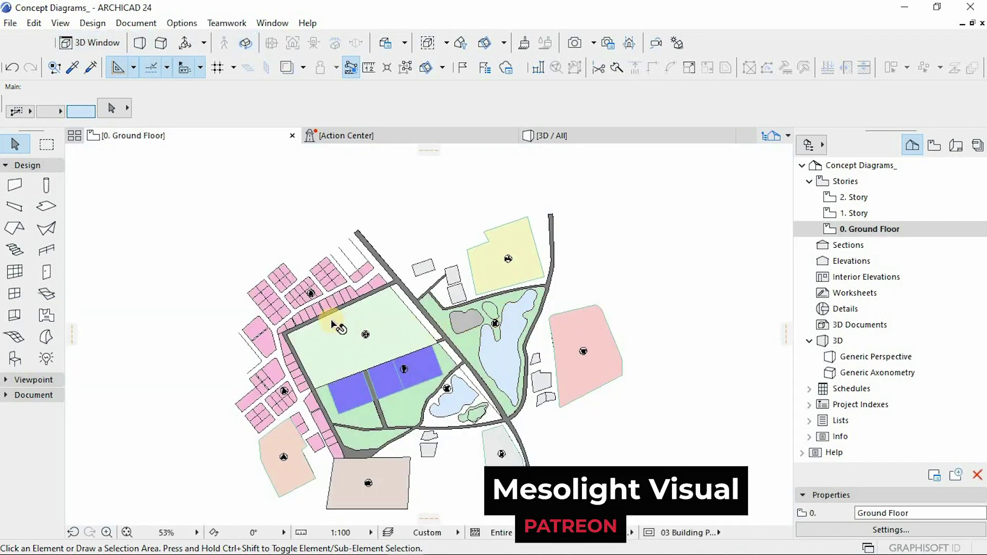
pyautogui.scroll(3, 299, 306)
pyautogui.keyDown('alt'); pyautogui.click(634, 267); pyautogui.keyUp('alt')
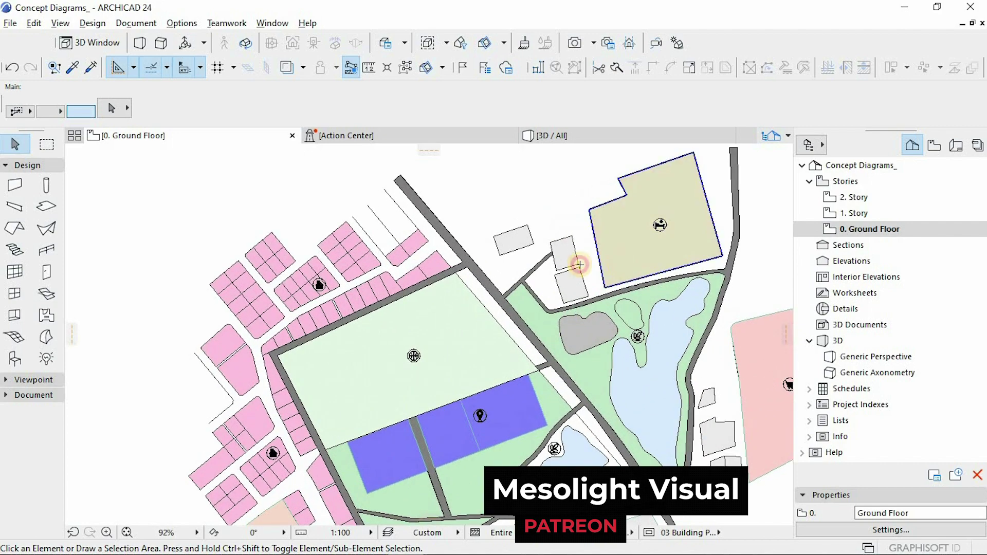
# Create slabs on the pink residential plots by tracing their outlines with the Magic Wand, then show the model in 3D.
pyautogui.scroll(5, 434, 252)
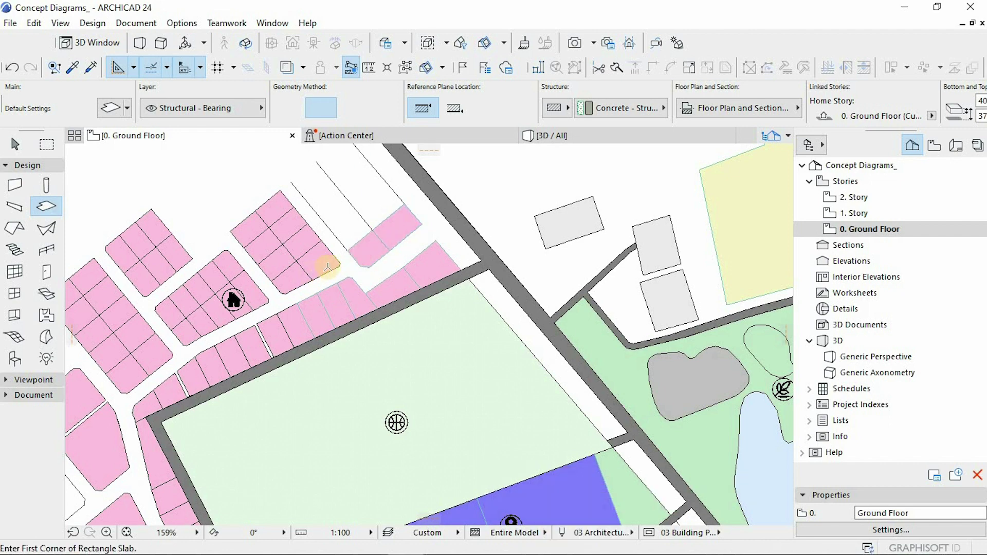
pyautogui.scroll(3, 327, 267)
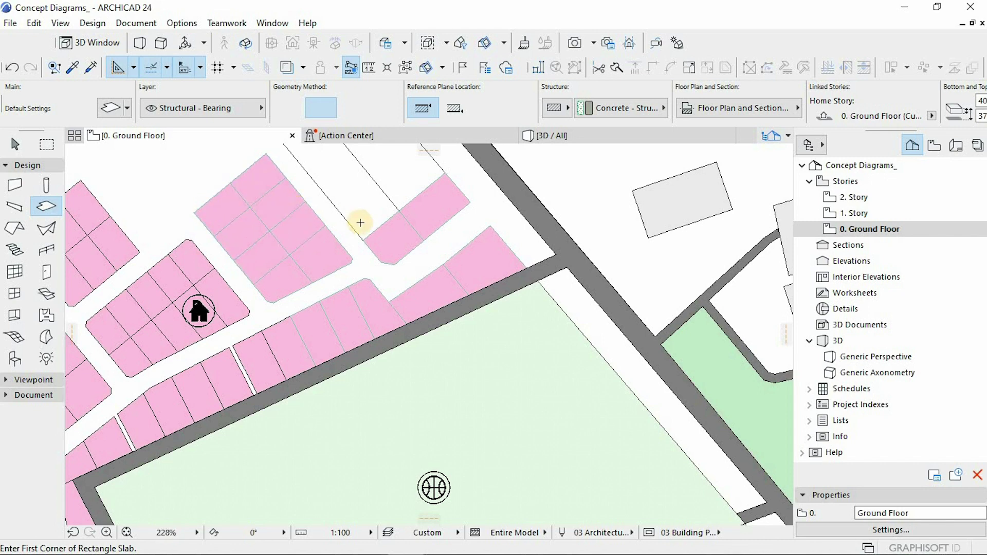
pyautogui.scroll(-3, 360, 223)
pyautogui.scroll(6, 394, 270)
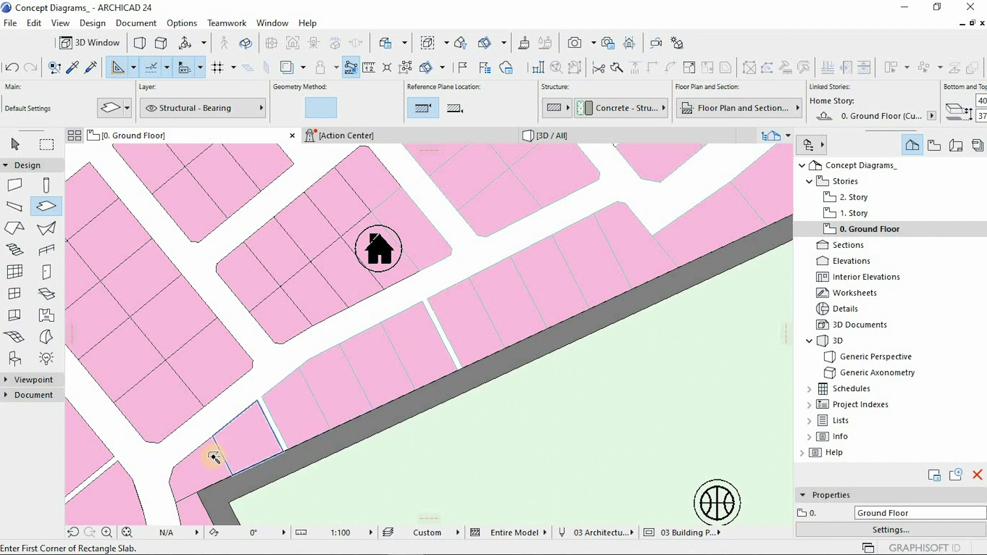
pyautogui.moveTo(302, 363); pyautogui.dragTo(290, 412, button='middle')
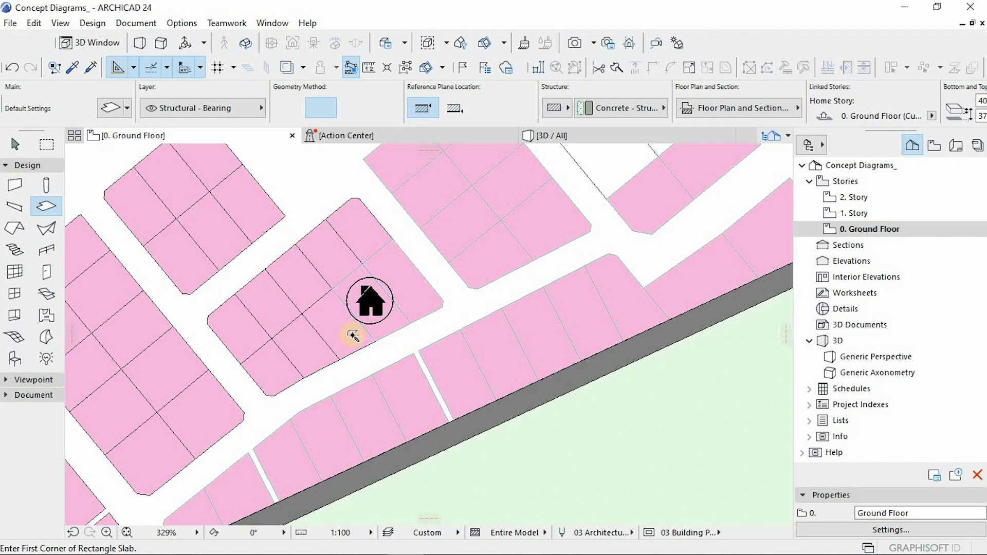
pyautogui.click(270, 370)
pyautogui.press('Return')
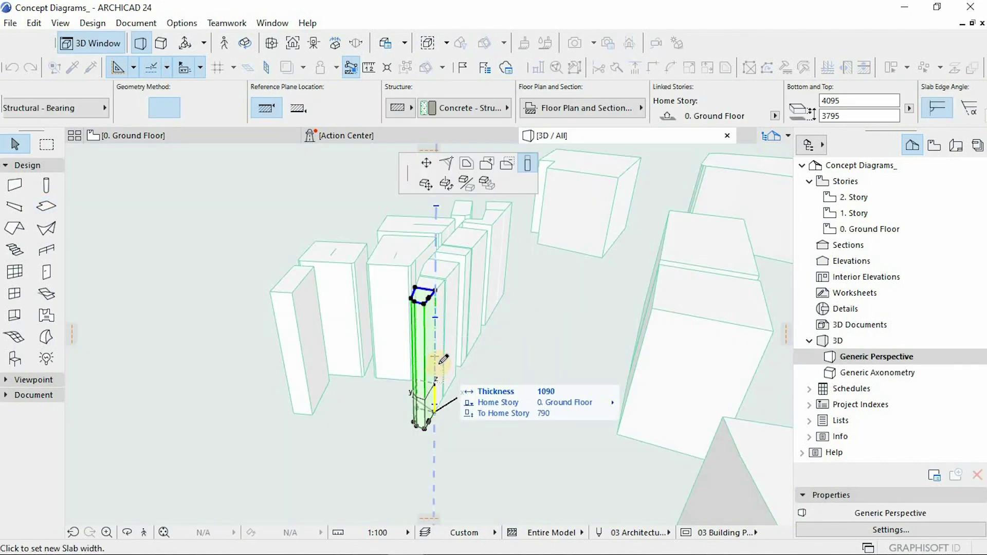
# Lower the three frontmost residential slabs in 3D to different heights by changing their thickness.
pyautogui.click(436, 362)
pyautogui.keyDown('shift'); pyautogui.moveTo(425, 357); pyautogui.dragTo(447, 390, button='middle'); pyautogui.keyUp('shift')
pyautogui.click(438, 353)
pyautogui.click(457, 248)
pyautogui.click(457, 250)
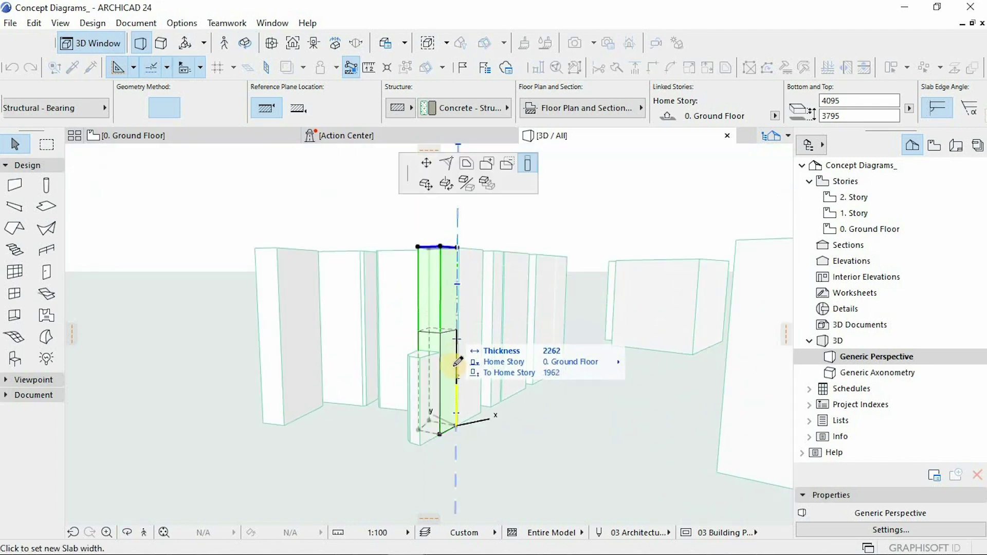
pyautogui.click(454, 384)
pyautogui.click(469, 252)
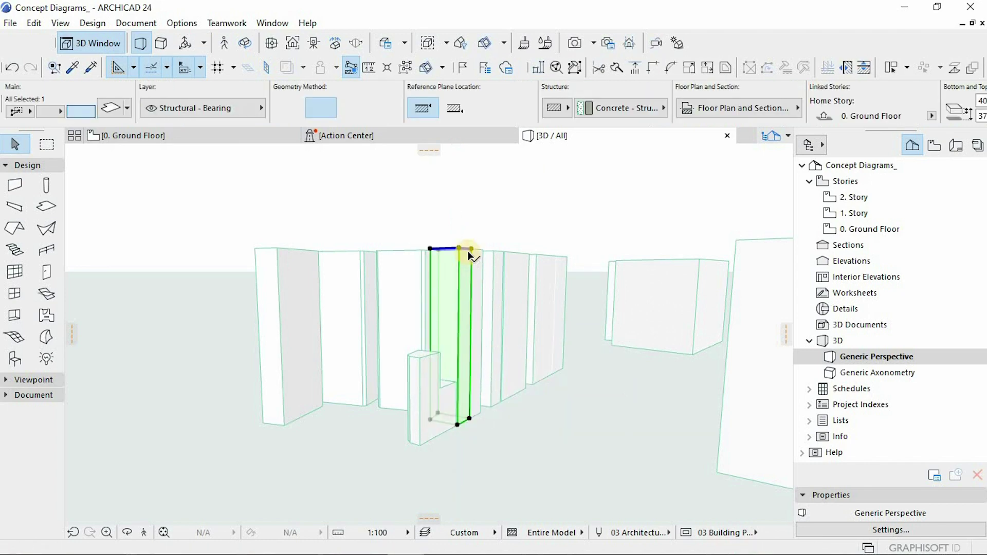
pyautogui.click(469, 278)
pyautogui.click(390, 324)
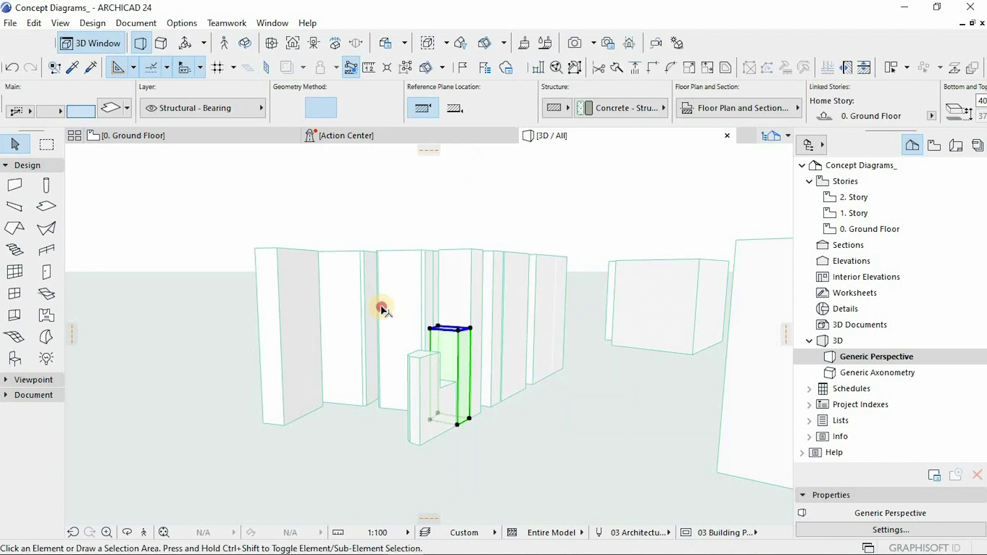
# Reduce the thickness of the next two residential slabs behind the lowered front ones, giving them different heights.
pyautogui.click(382, 309)
pyautogui.click(403, 254)
pyautogui.click(404, 293)
pyautogui.click(399, 250)
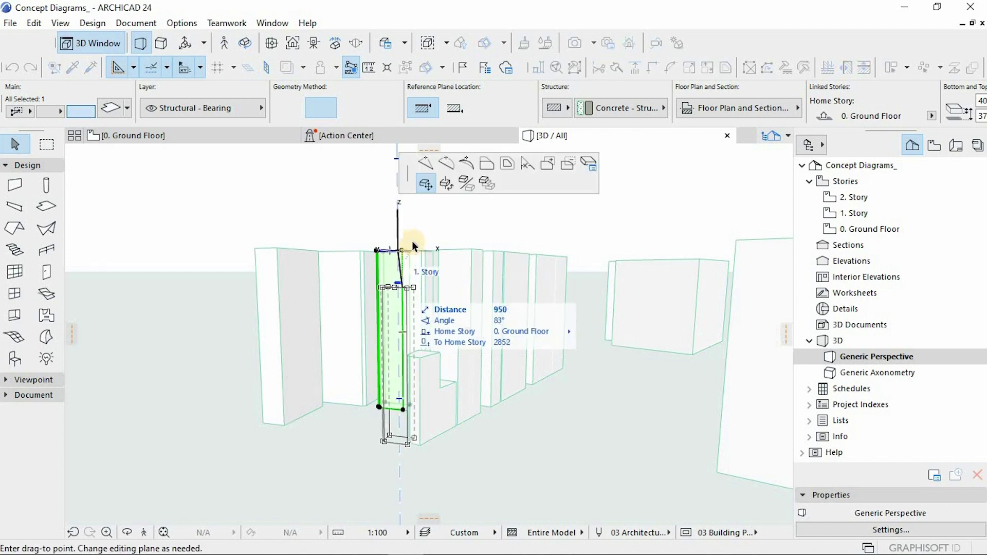
pyautogui.press('Escape')
pyautogui.click(408, 312)
pyautogui.click(372, 319)
pyautogui.click(348, 282)
pyautogui.click(364, 252)
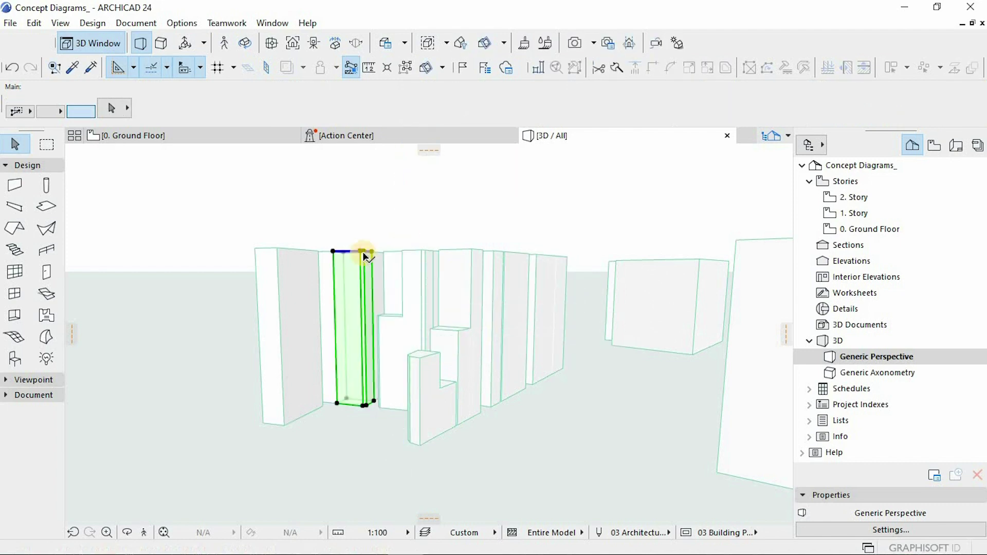
pyautogui.click(372, 288)
pyautogui.click(403, 353)
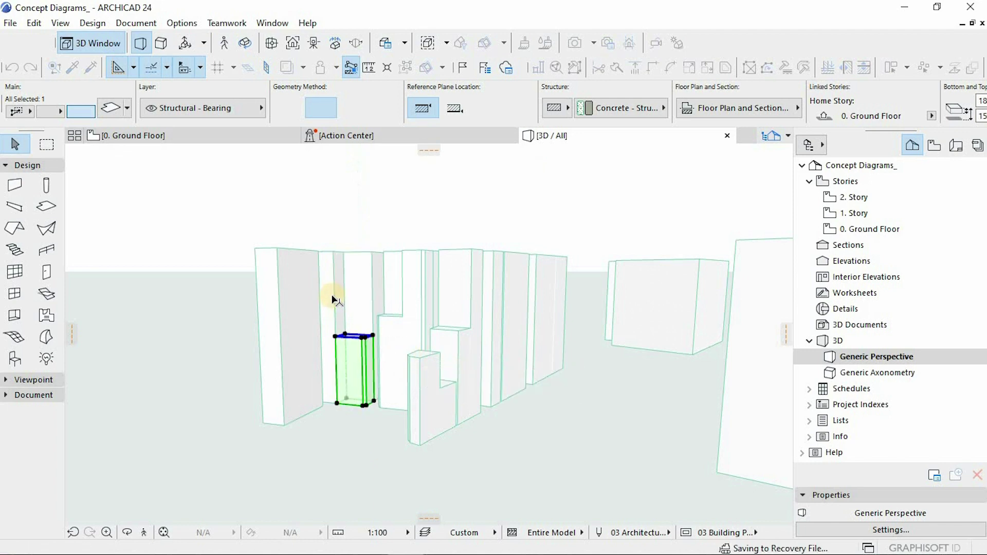
# Adjust the thickness of the following two residential slabs toward the far end of the row, undoing an unwanted change.
pyautogui.click(331, 295)
pyautogui.click(333, 253)
pyautogui.click(348, 328)
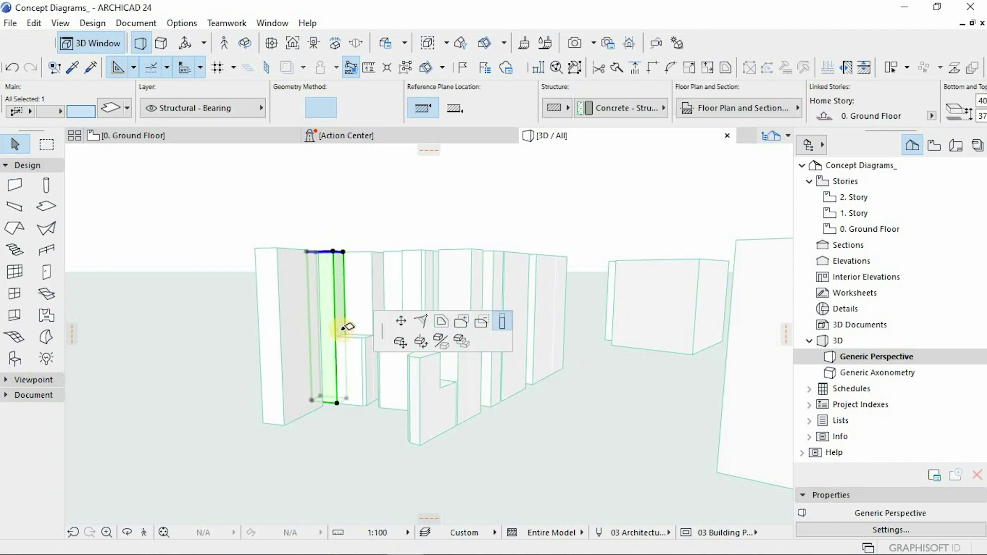
pyautogui.click(403, 334)
pyautogui.click(337, 335)
pyautogui.hotkey('ctrl', 'z')
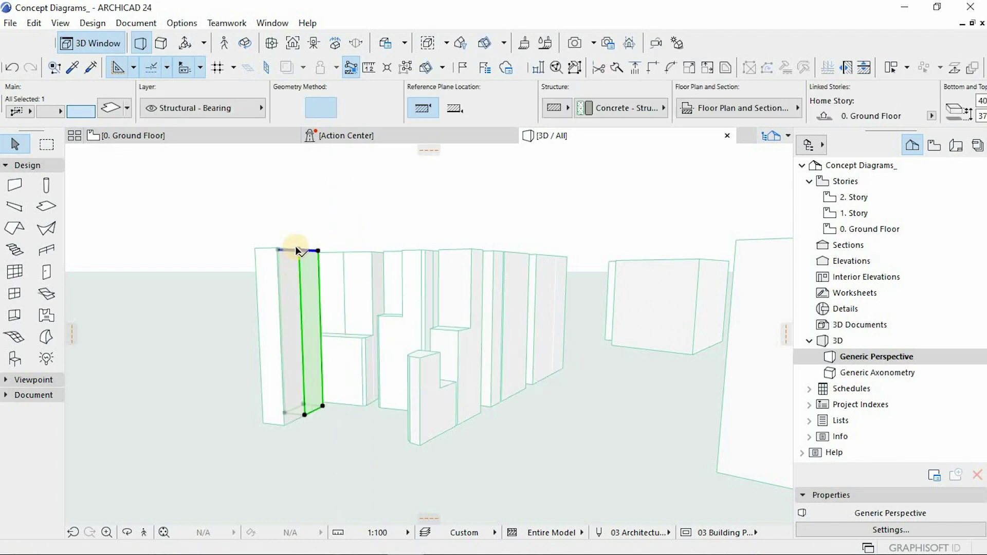
pyautogui.click(319, 324)
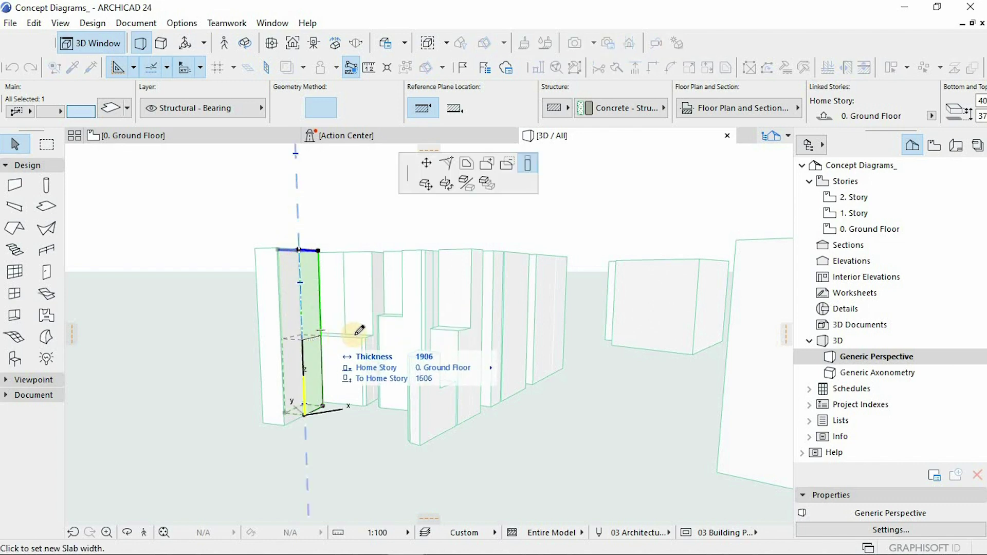
pyautogui.click(282, 194)
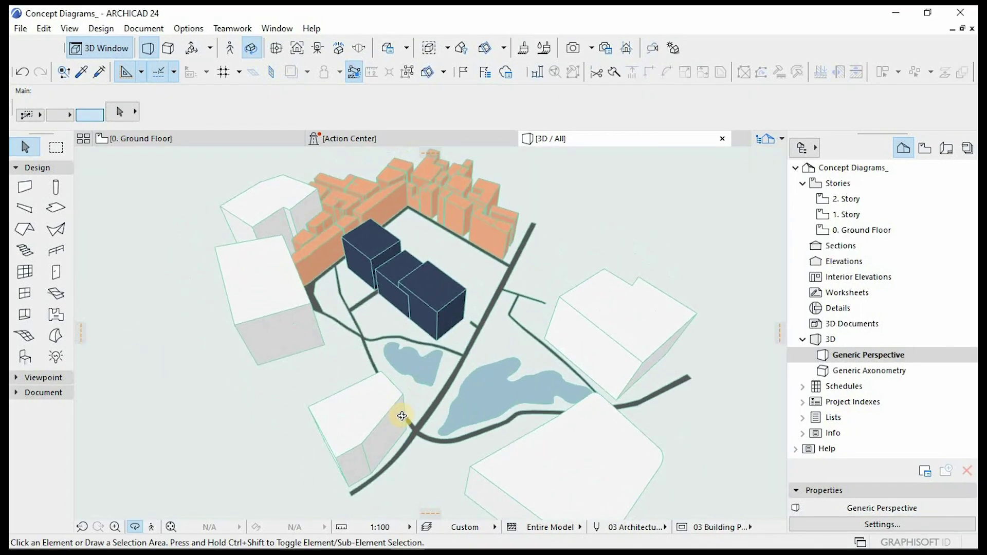
# Select the large white plot block east of the larger pond for editing.
pyautogui.moveTo(402, 415); pyautogui.dragTo(456, 448)
pyautogui.moveTo(508, 393); pyautogui.dragTo(563, 309)
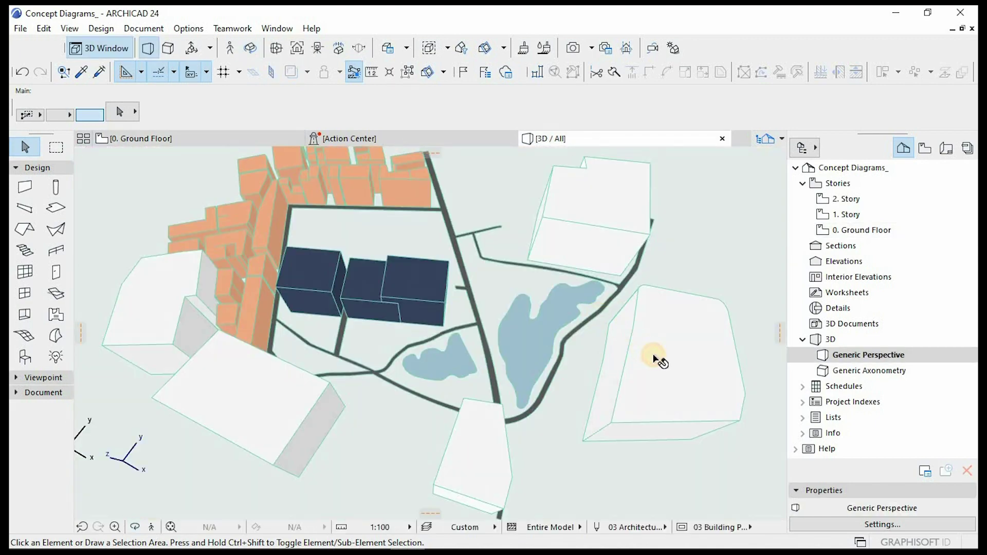
pyautogui.doubleClick(656, 355)
pyautogui.click(400, 383)
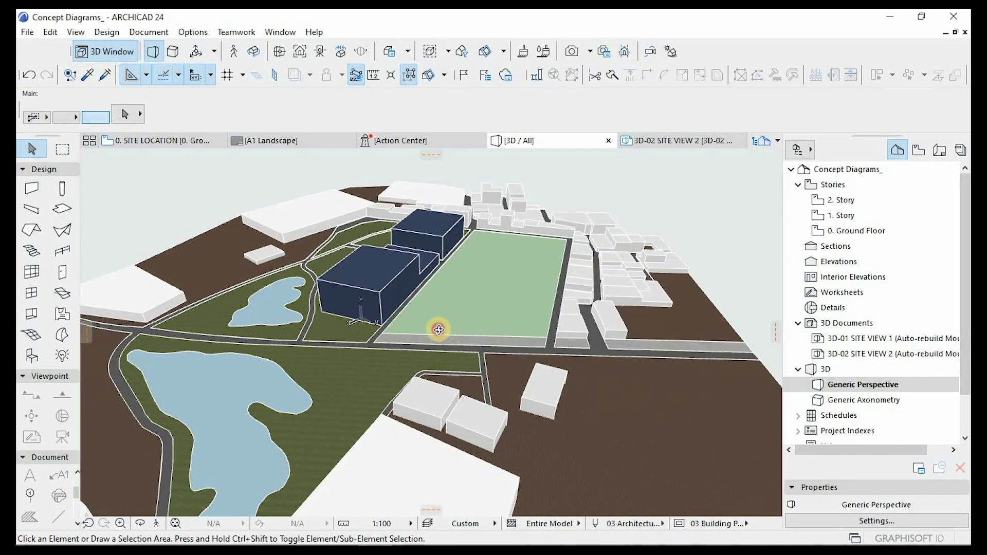
# Select a dark blue building block and hide its "proposed building" layer in the 3D view.
pyautogui.keyDown('shift'); pyautogui.moveTo(439, 329); pyautogui.dragTo(414, 344, button='middle'); pyautogui.keyUp('shift')
pyautogui.click(414, 344)
pyautogui.rightClick(454, 336)
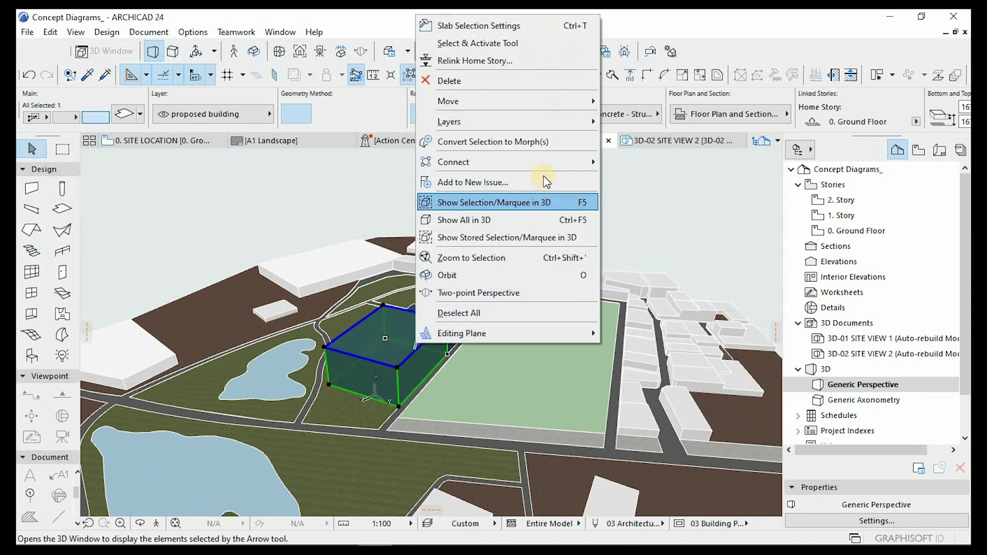
pyautogui.moveTo(576, 119)
pyautogui.click(620, 134)
# Save the 3D model without the proposed building as Concept Diagrams_.dae.
pyautogui.keyDown('shift'); pyautogui.moveTo(426, 276); pyautogui.dragTo(406, 329, button='middle'); pyautogui.keyUp('shift')
pyautogui.click(27, 32)
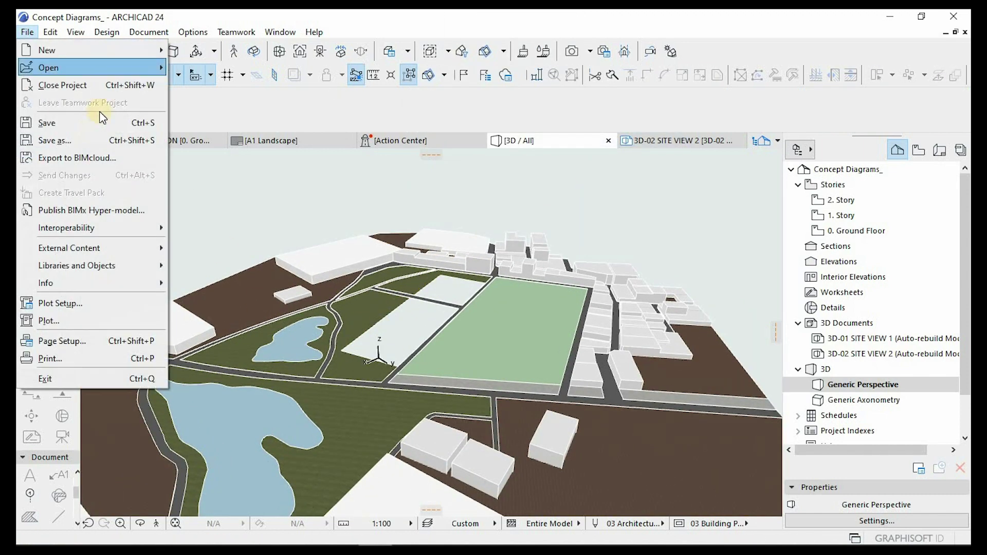
pyautogui.click(102, 139)
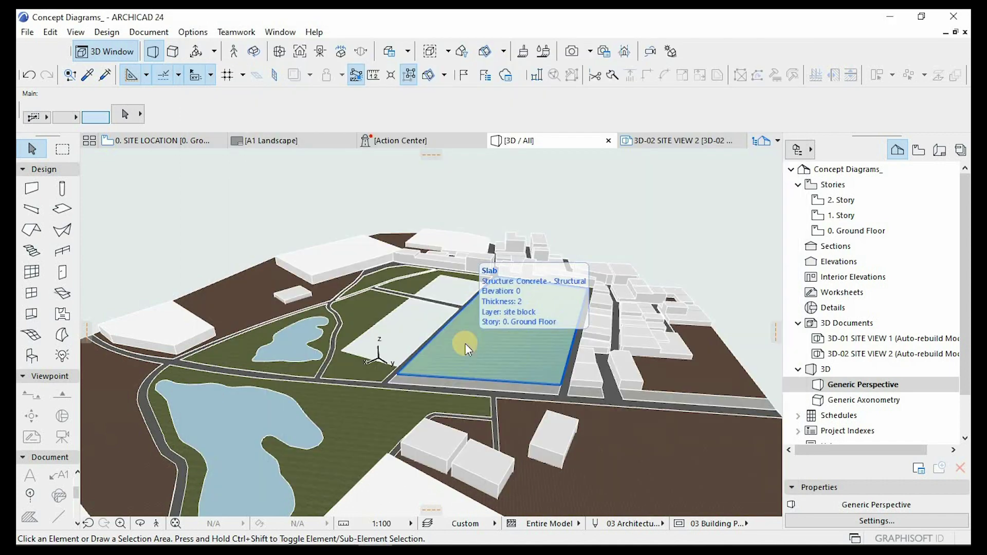
# Hide all the layers, make the "proposed building" layer visible again, and apply the layer settings to the 3D view.
pyautogui.hotkey('ctrl', 'l')
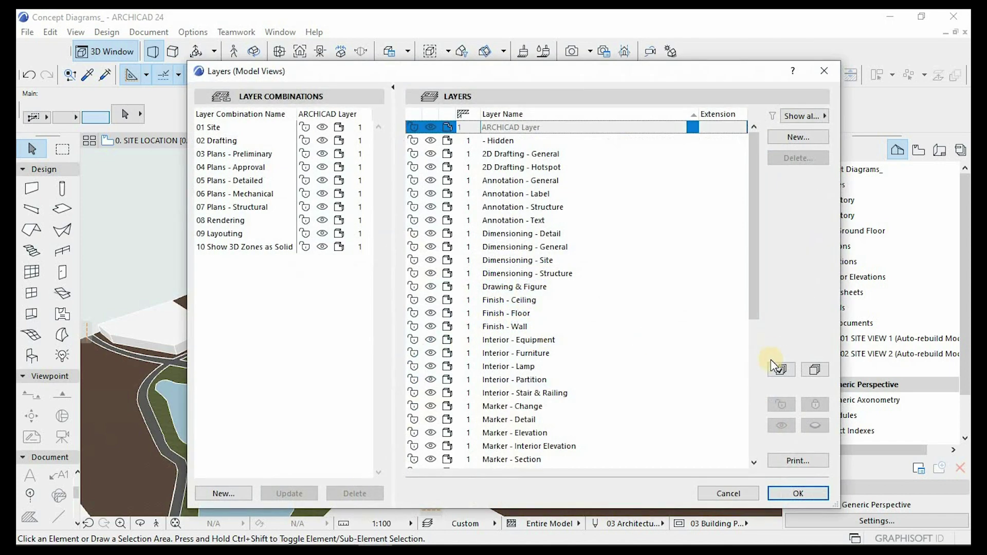
pyautogui.hotkey('ctrl', 'a')
pyautogui.click(431, 365)
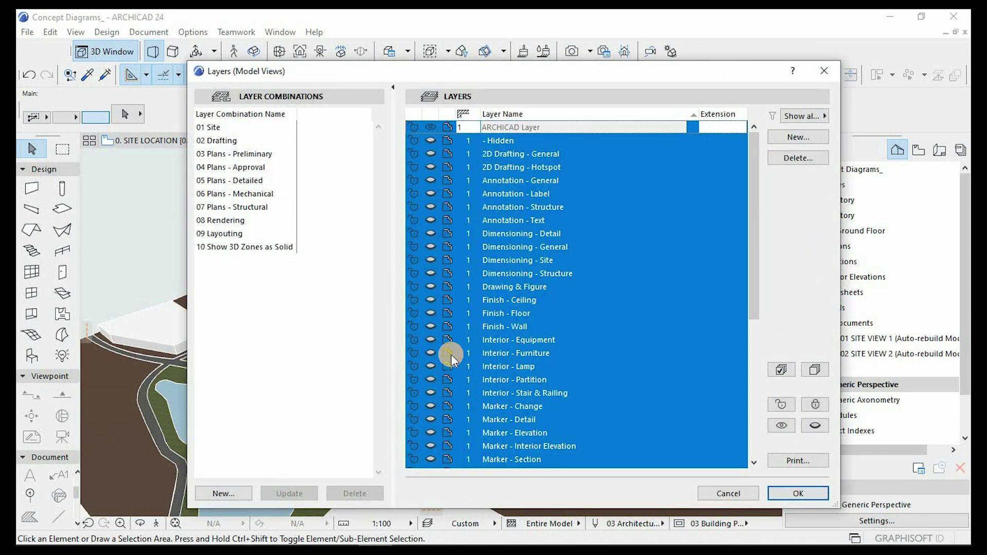
pyautogui.click(357, 402)
pyautogui.click(815, 369)
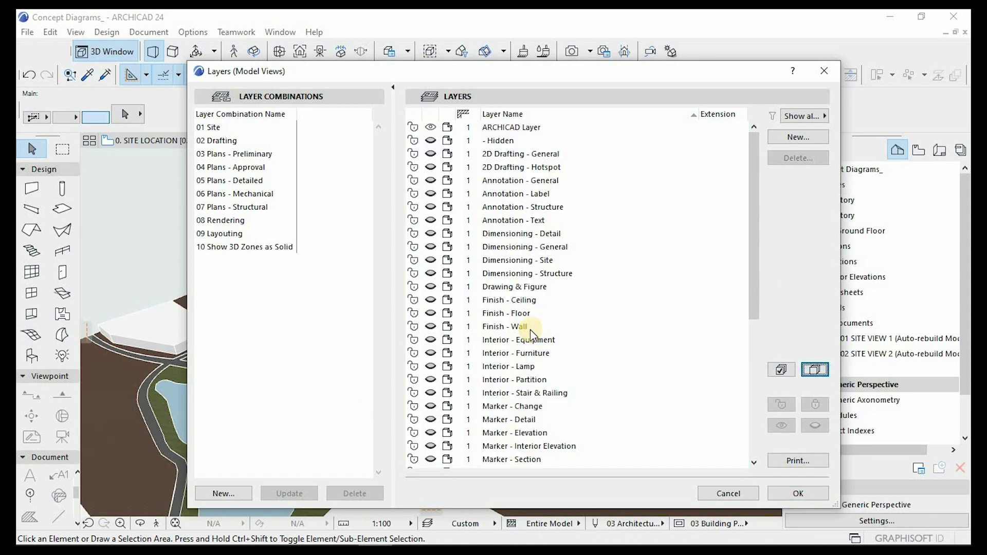
pyautogui.scroll(-6, 506, 357)
pyautogui.scroll(1, 470, 382)
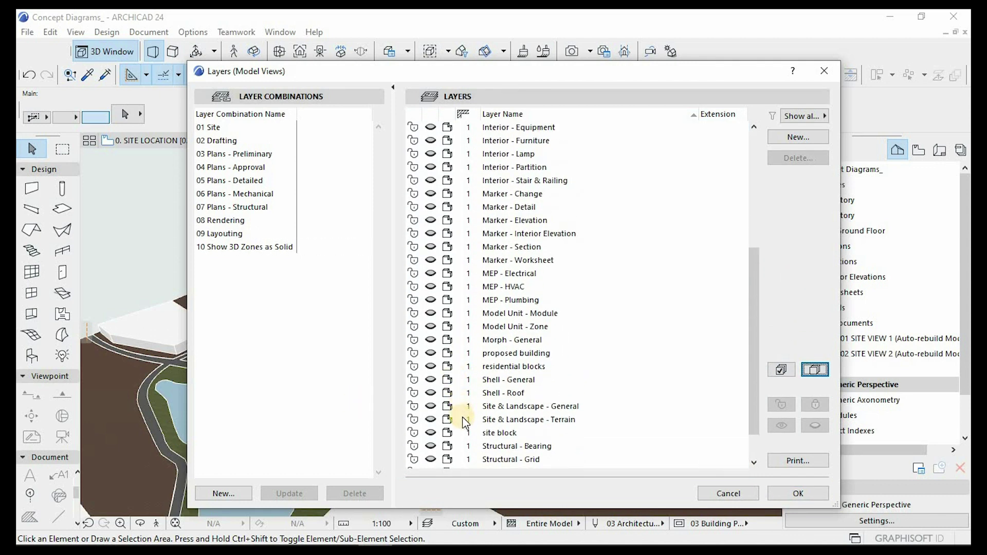
pyautogui.click(434, 354)
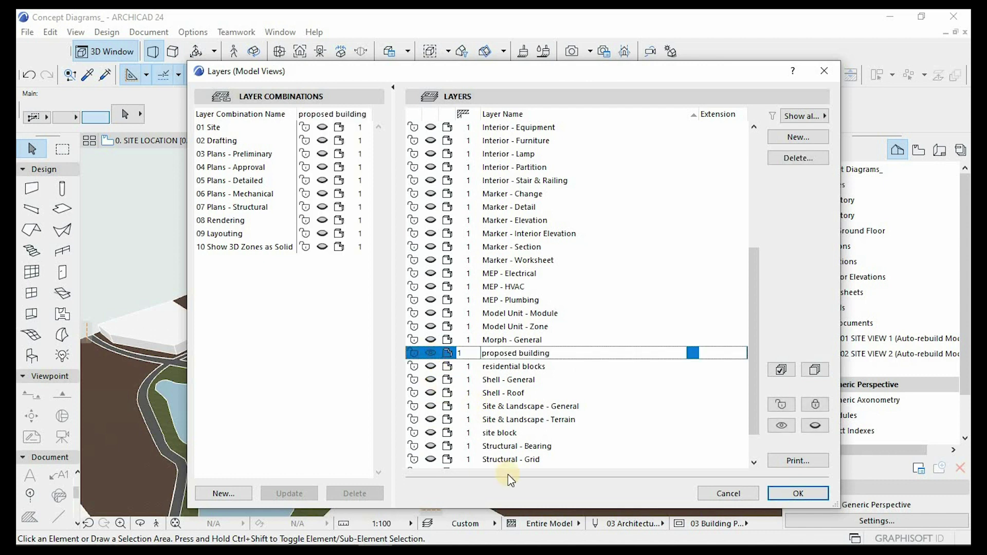
pyautogui.click(782, 495)
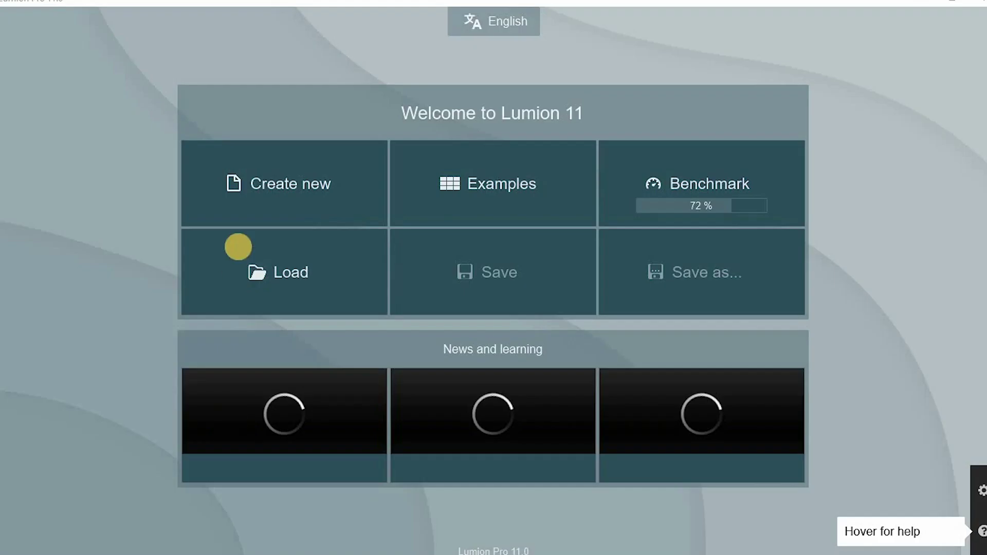
# Switch to Lumion, create a new design showcase project and delete its sample pavilion and remaining placed object.
pyautogui.click(311, 185)
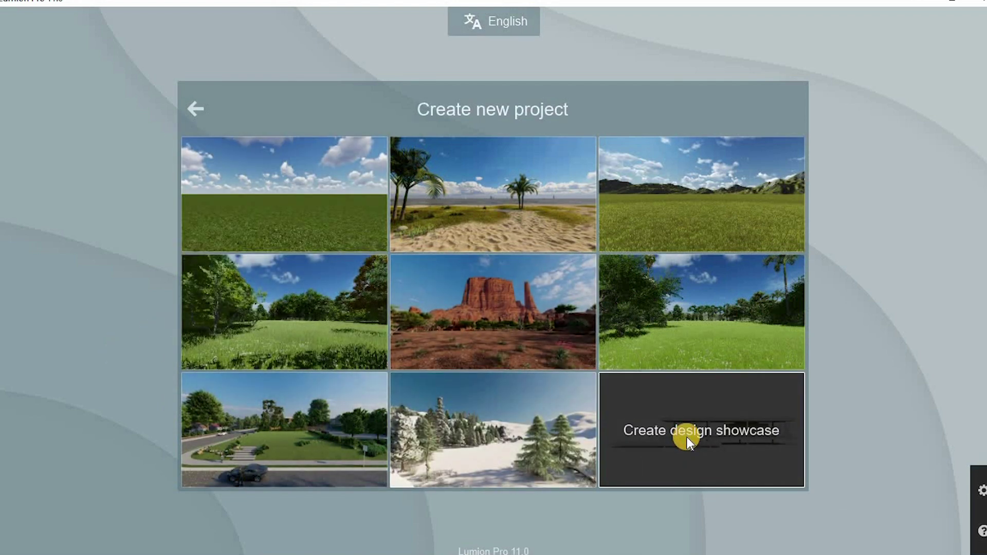
pyautogui.click(687, 437)
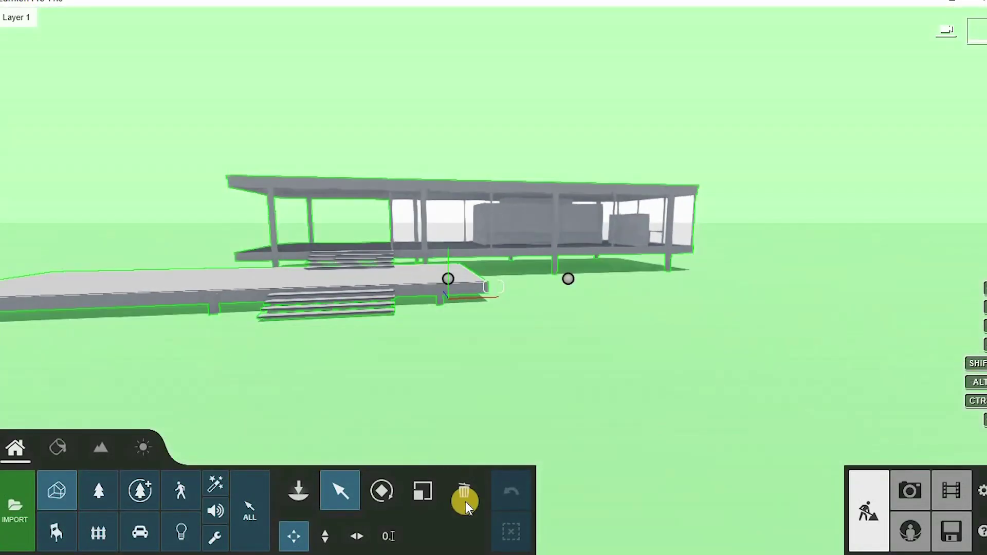
pyautogui.click(465, 502)
pyautogui.click(568, 279)
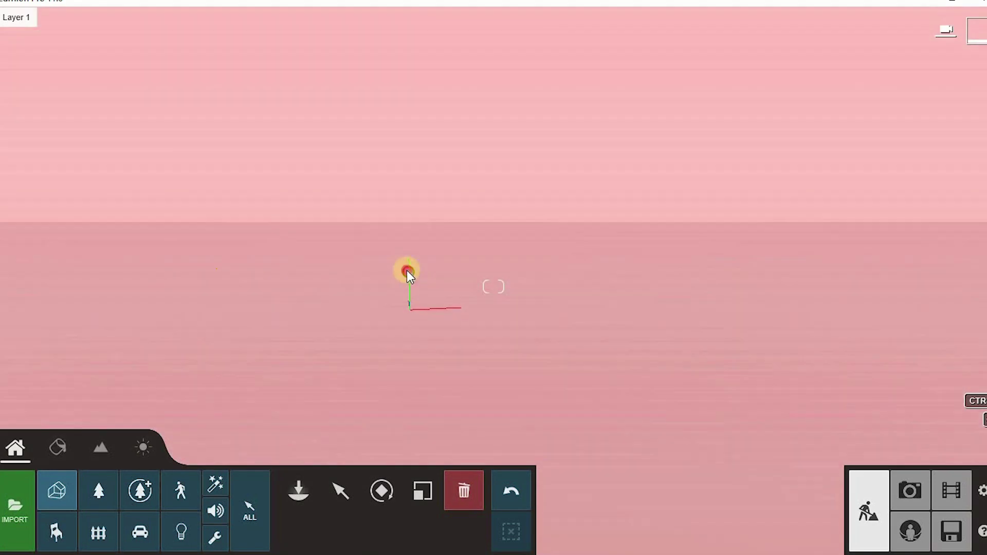
pyautogui.click(407, 271)
# Import Concept Diagrams_.dae into the Main category under the name Concept Diagrams_ and place the model near the scene's origin.
pyautogui.moveTo(416, 299); pyautogui.dragTo(493, 316, button='right')
pyautogui.scroll(3, 497, 316)
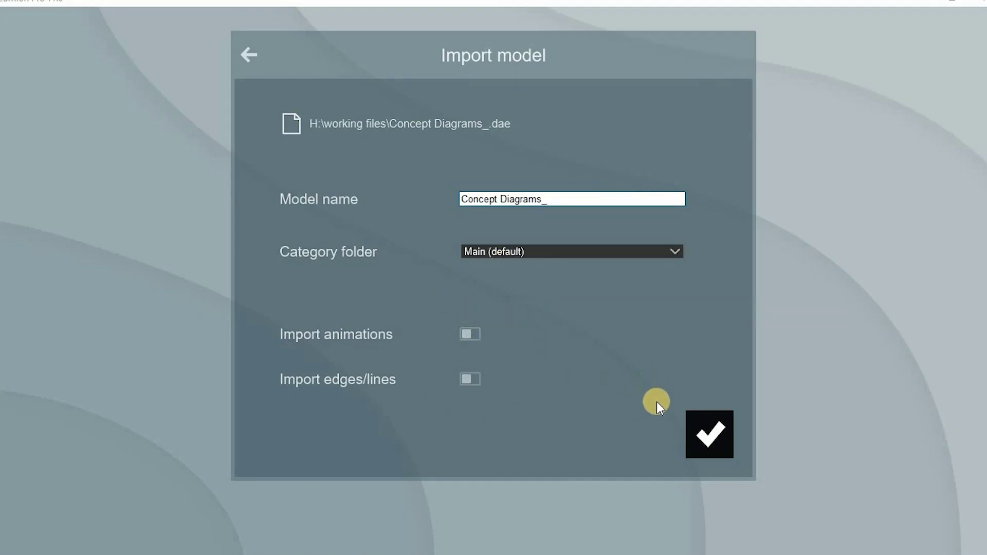
pyautogui.click(702, 432)
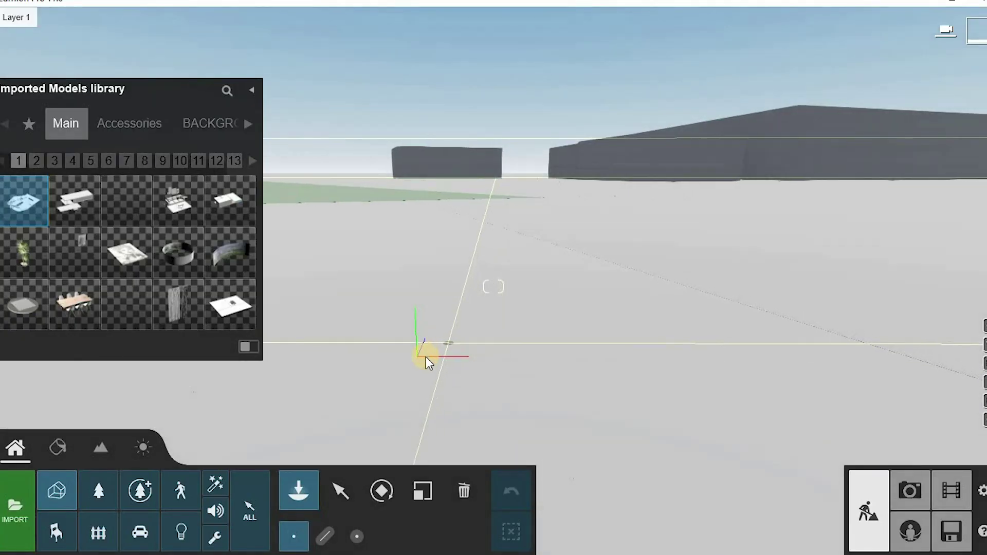
pyautogui.click(414, 356)
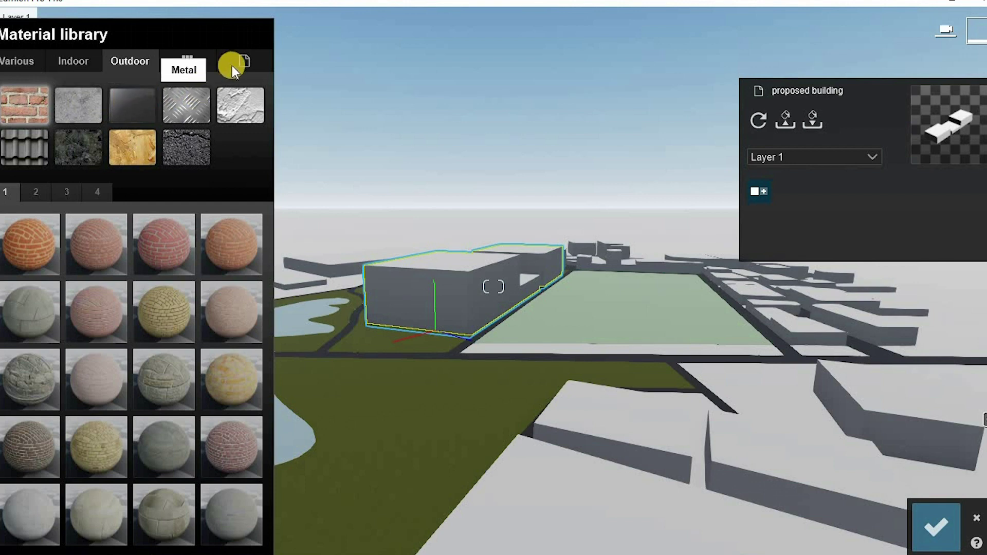
# Apply the outdoor material Concrete 003 512x1024 to the proposed building blocks.
pyautogui.click(80, 97)
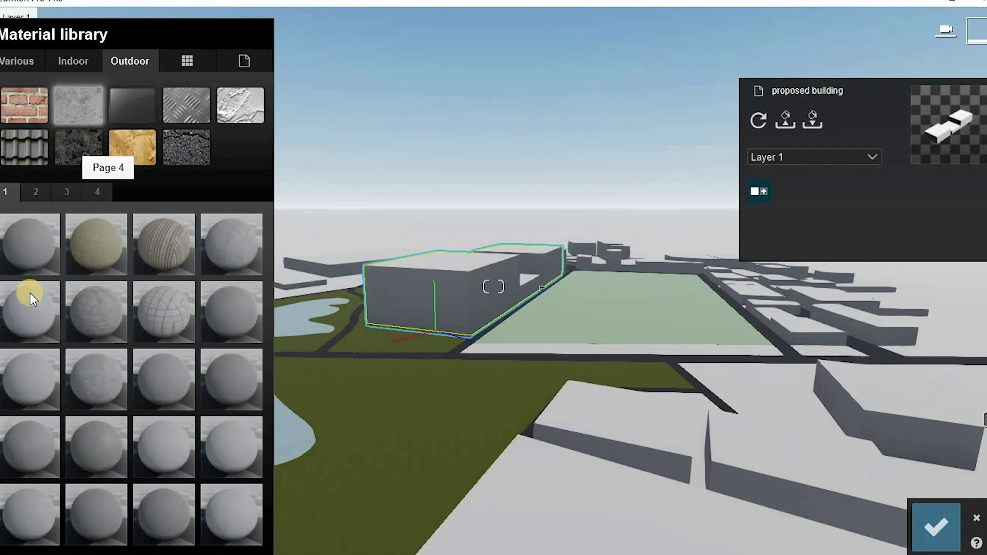
pyautogui.click(149, 242)
pyautogui.press('w')
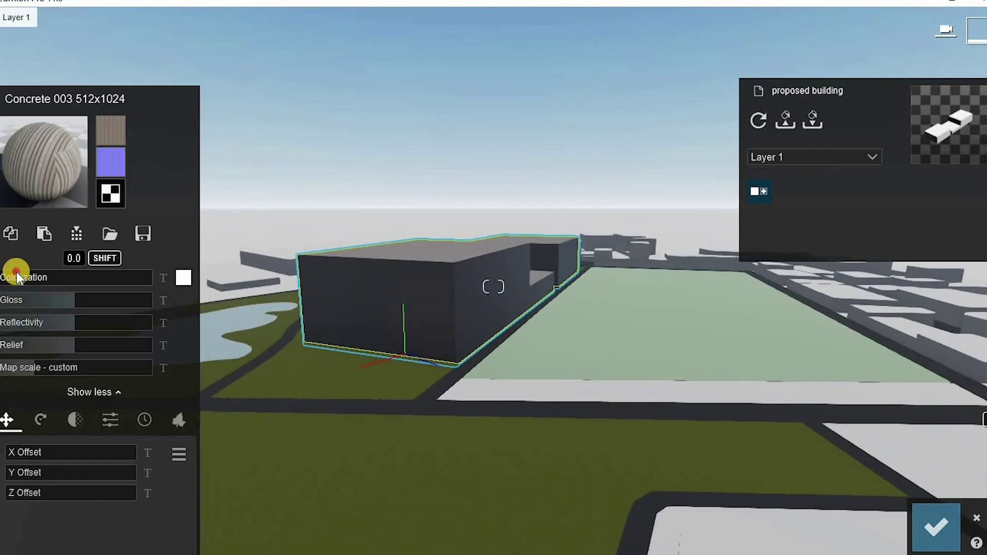
# Raise the concrete's colorization on the proposed building and set its colour to a saturated blue.
pyautogui.moveTo(16, 275); pyautogui.dragTo(110, 276)
pyautogui.click(182, 275)
pyautogui.click(317, 291)
pyautogui.click(342, 307)
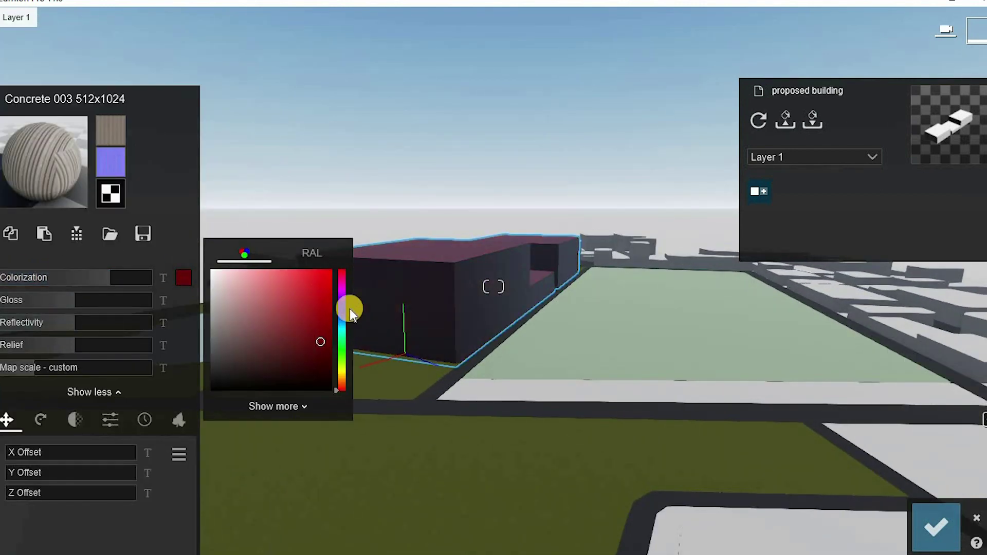
pyautogui.click(322, 293)
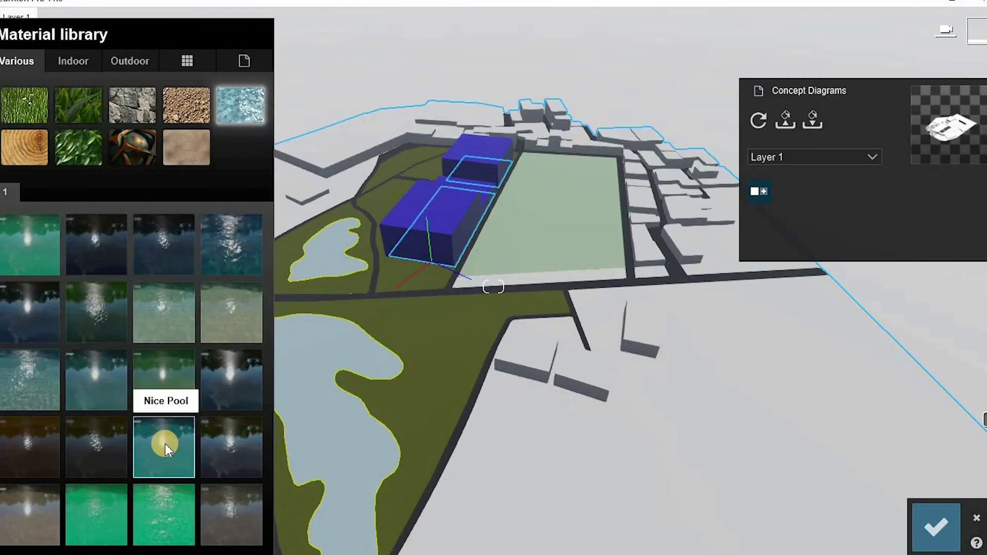
# Apply a dark green water material to the ponds after trying Nice Pool, and save the material changes.
pyautogui.click(165, 444)
pyautogui.moveTo(575, 257); pyautogui.dragTo(653, 240, button='right')
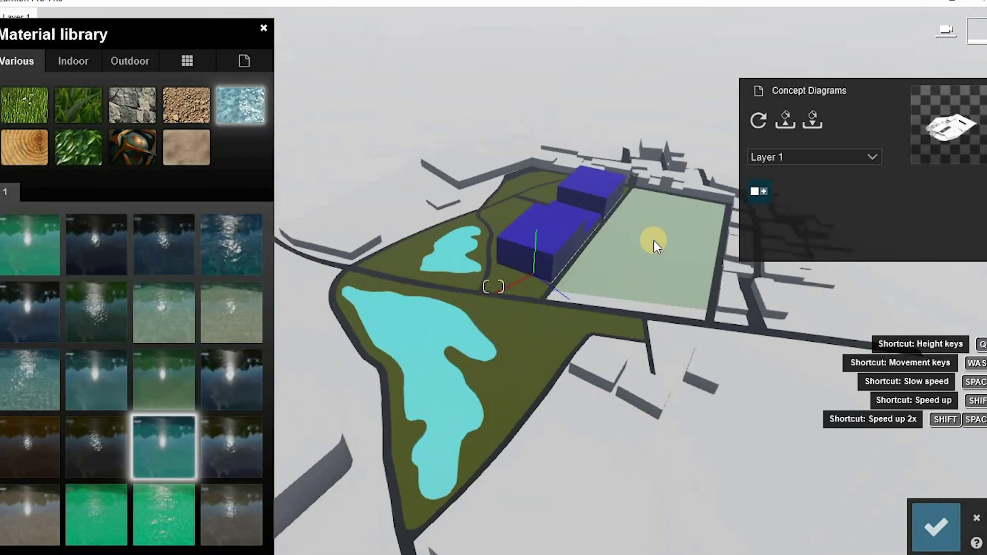
pyautogui.click(237, 447)
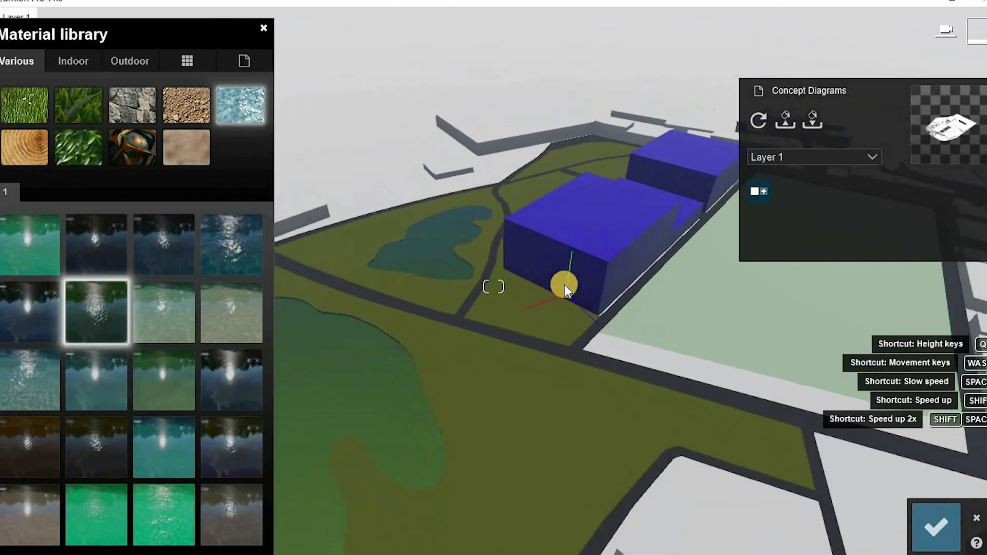
pyautogui.scroll(-5, 565, 284)
pyautogui.click(928, 524)
# Place AlmondTree L1 RT in the park on the trees layer and copy a tree to another spot around the ponds.
pyautogui.moveTo(493, 346)
pyautogui.mouseDown(button='right')
pyautogui.moveTo(481, 290)
pyautogui.moveTo(473, 309)
pyautogui.moveTo(489, 174)
pyautogui.mouseUp(button='right')
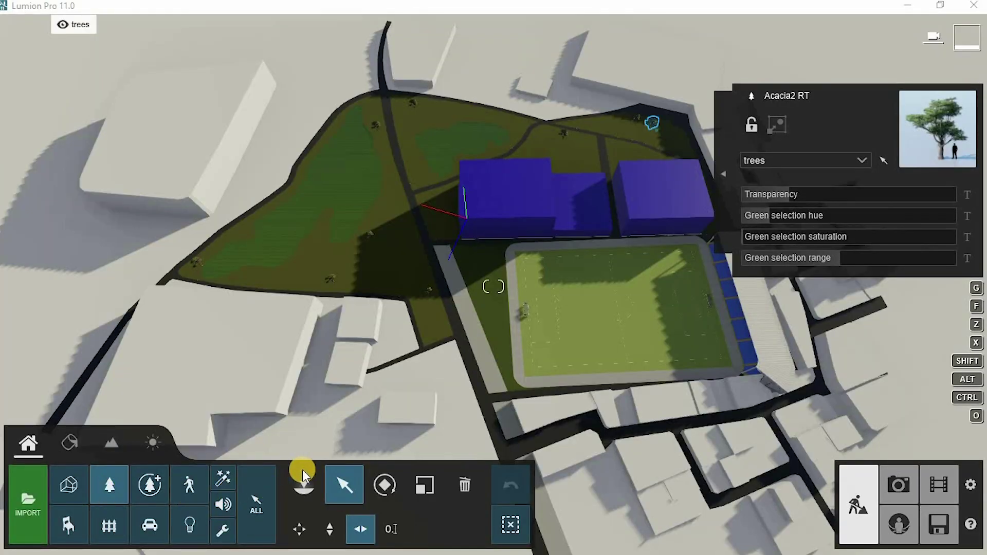
pyautogui.click(306, 481)
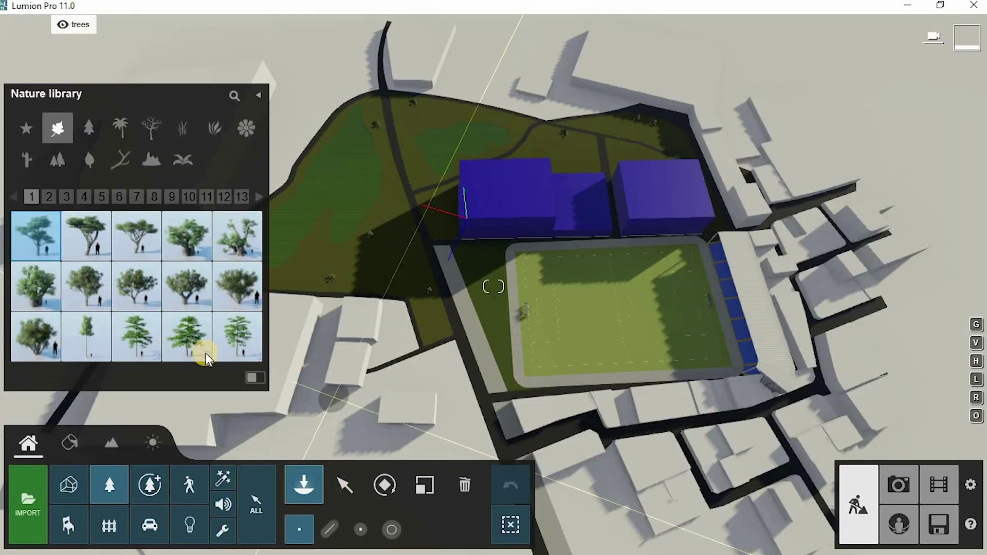
pyautogui.click(144, 343)
pyautogui.click(149, 340)
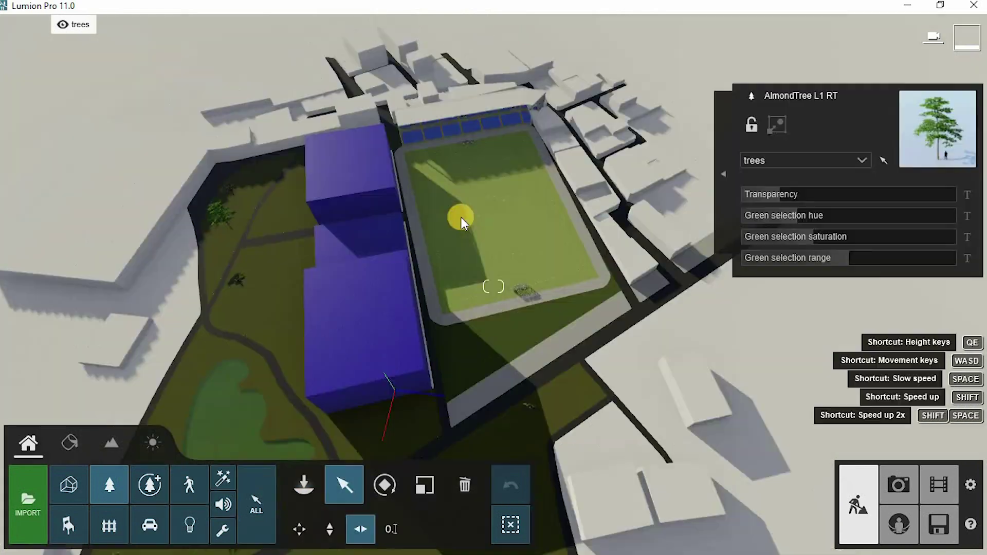
pyautogui.scroll(-3, 460, 218)
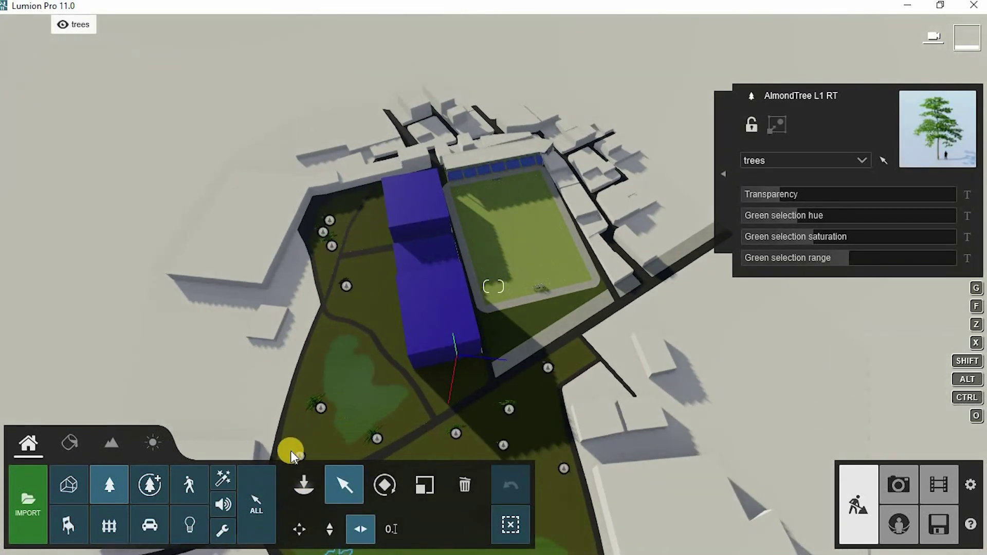
pyautogui.click(360, 530)
pyautogui.moveTo(322, 408)
pyautogui.keyDown('alt'); pyautogui.mouseDown()
pyautogui.moveTo(366, 280)
pyautogui.moveTo(368, 222)
pyautogui.mouseUp(); pyautogui.keyUp('alt')
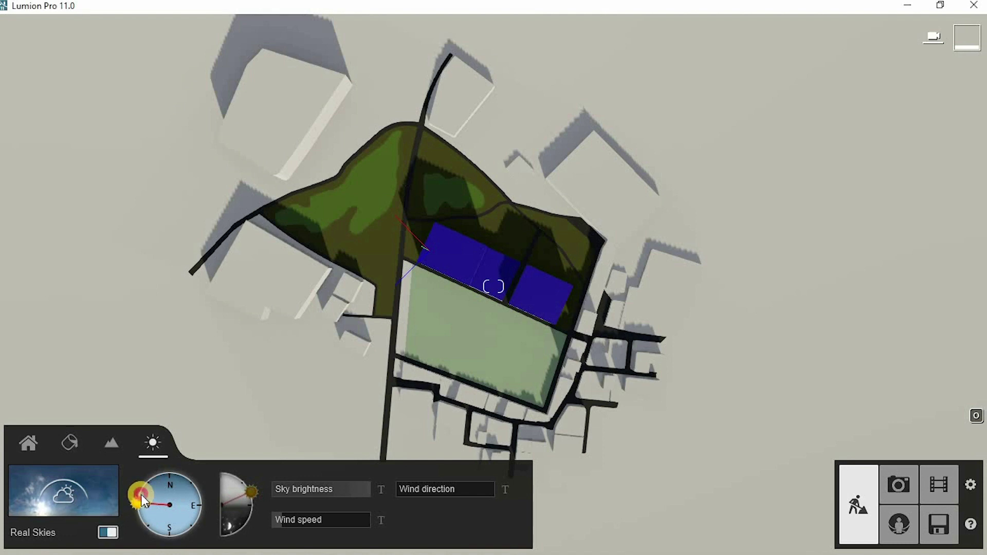
# Rotate the sun direction around the compass through west, north, east and south to study the shadows cast across the site.
pyautogui.moveTo(141, 492); pyautogui.dragTo(173, 516)
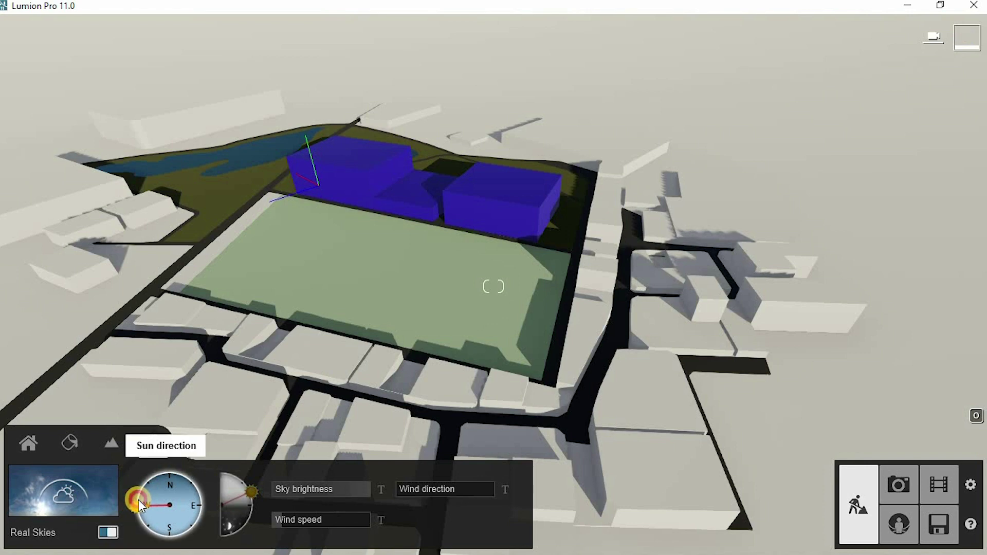
pyautogui.moveTo(139, 500); pyautogui.dragTo(170, 477)
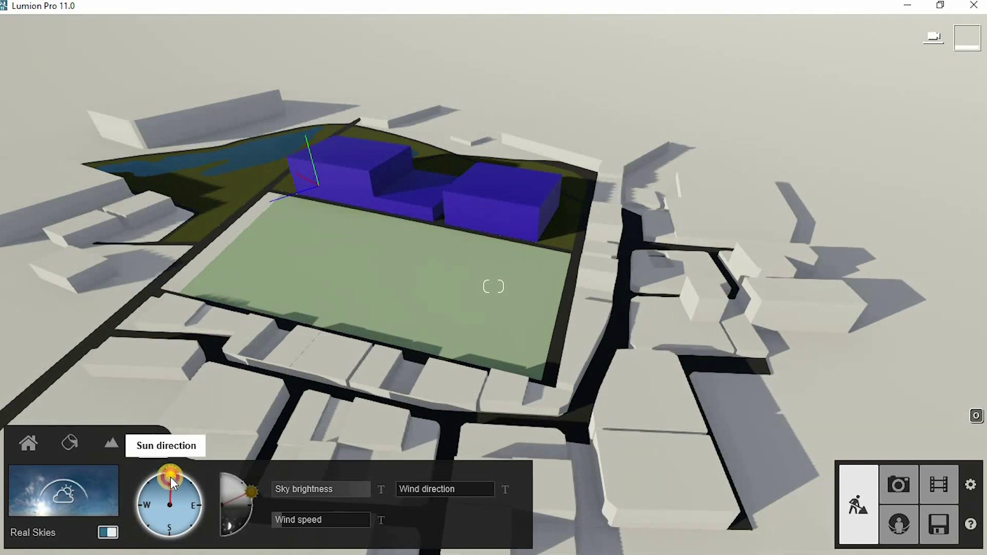
pyautogui.moveTo(170, 476); pyautogui.dragTo(202, 504)
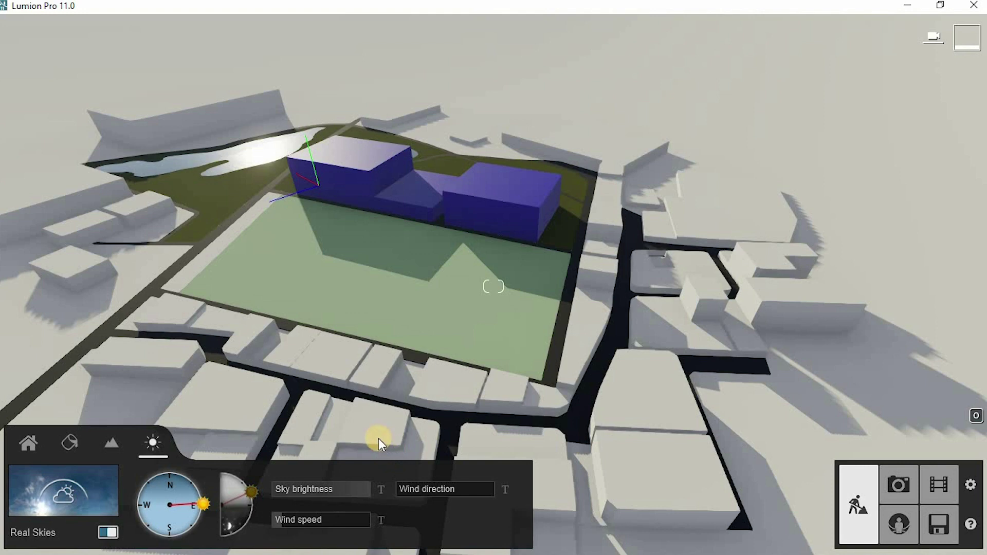
pyautogui.moveTo(253, 489)
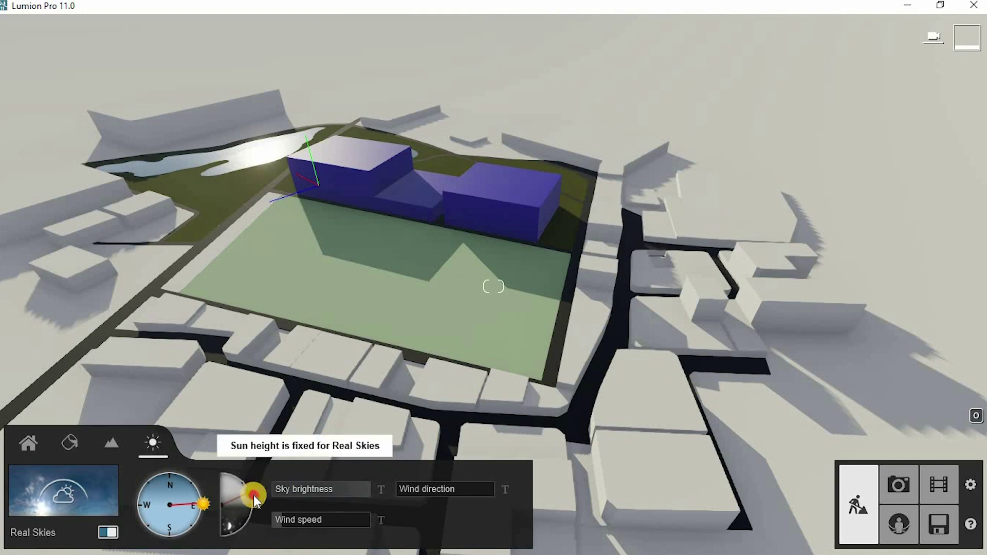
pyautogui.moveTo(196, 501)
pyautogui.mouseDown()
pyautogui.moveTo(188, 520)
pyautogui.moveTo(169, 527)
pyautogui.mouseUp()
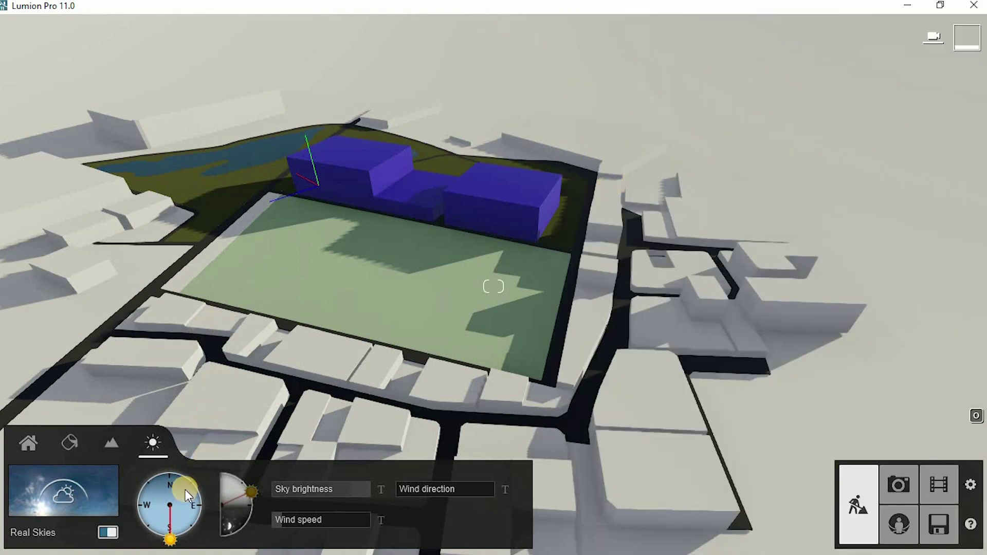
pyautogui.moveTo(170, 538); pyautogui.dragTo(198, 511)
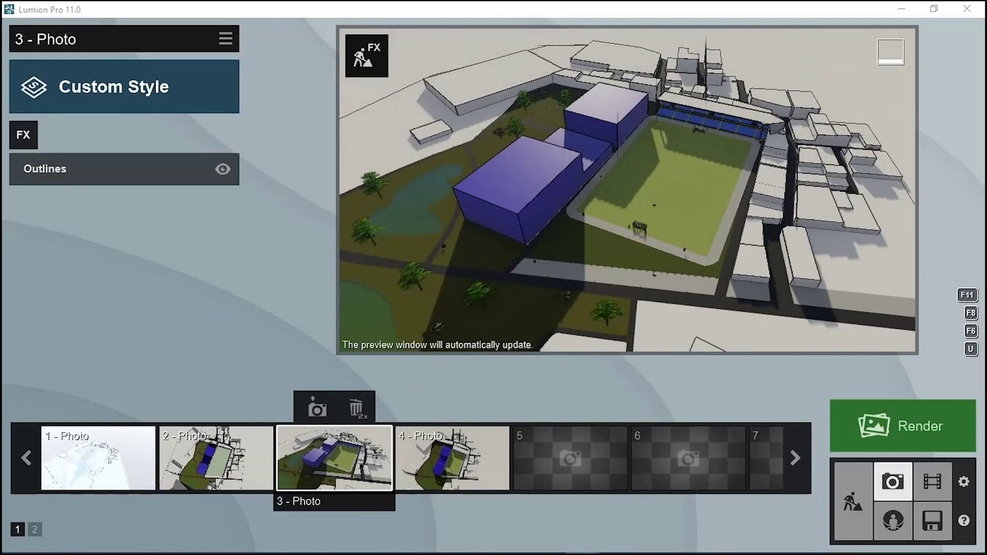
# Restore the camera views of photos 1 and 2 and reframe photo 2's top view from a height of about 197 m.
pyautogui.click(135, 462)
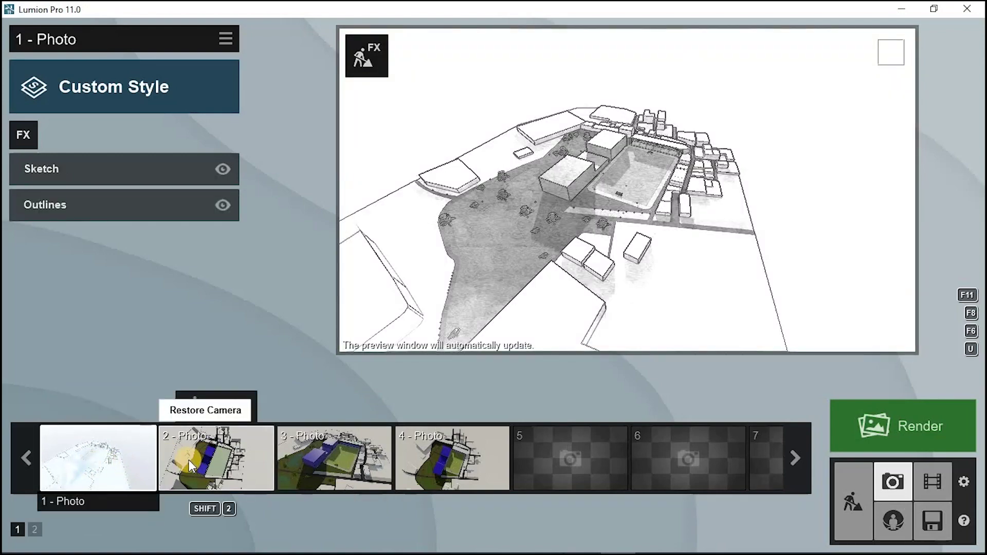
pyautogui.click(204, 461)
pyautogui.moveTo(651, 320)
pyautogui.mouseDown()
pyautogui.moveTo(662, 323)
pyautogui.moveTo(637, 328)
pyautogui.moveTo(682, 326)
pyautogui.moveTo(652, 328)
pyautogui.moveTo(672, 326)
pyautogui.moveTo(663, 331)
pyautogui.mouseUp()
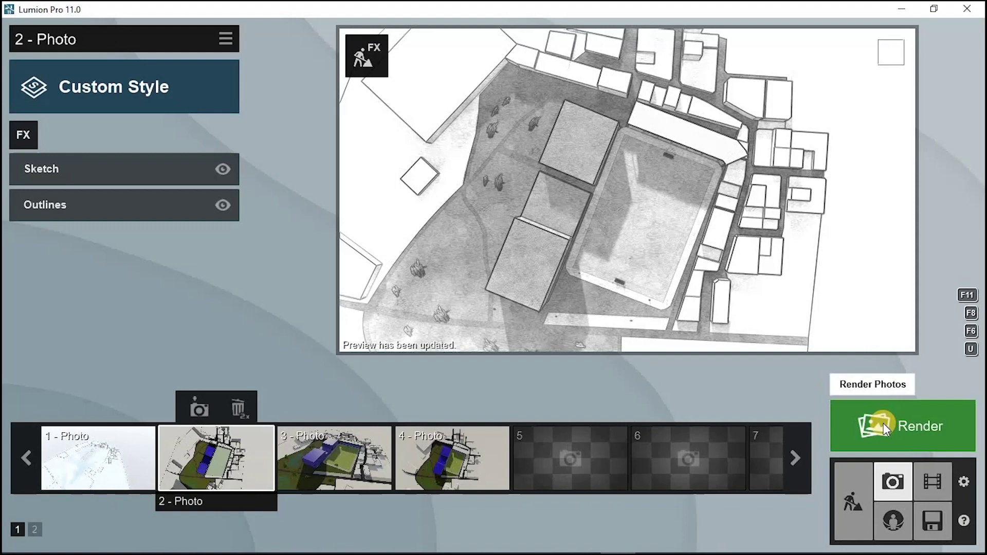
pyautogui.moveTo(641, 234)
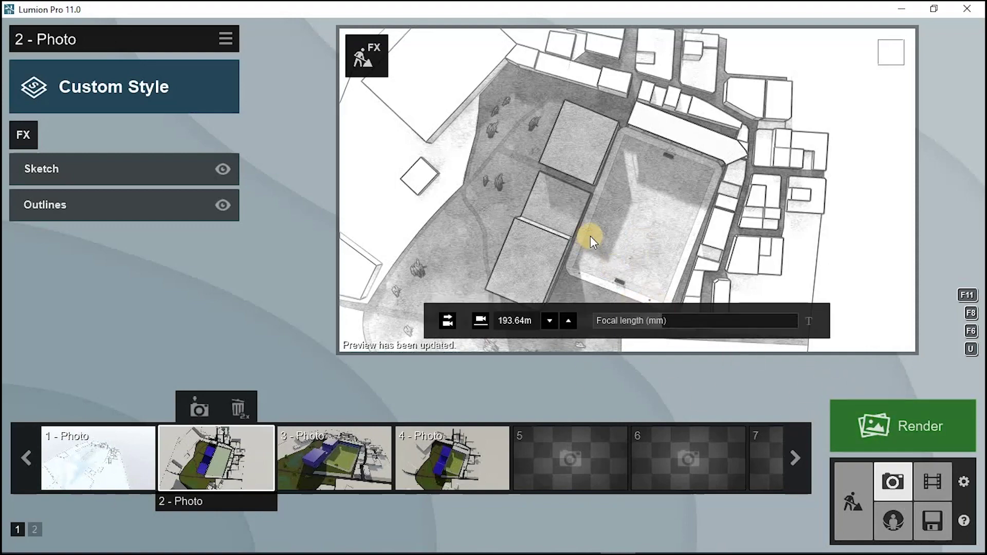
pyautogui.scroll(-1, 609, 230)
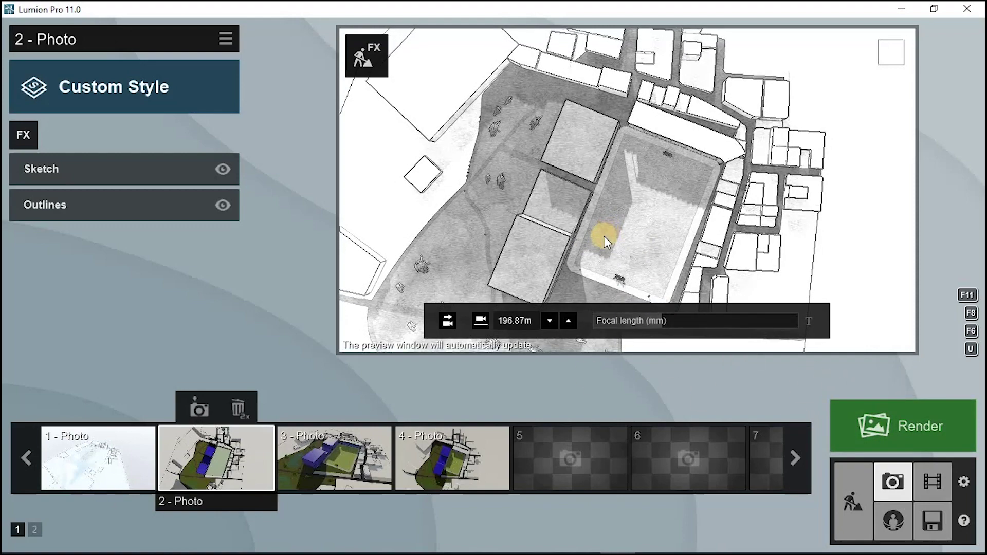
# Reframe photo 2's top view from a height of about 223 m and render it at 3840x2160 as file 2.
pyautogui.scroll(-3, 604, 236)
pyautogui.scroll(-4, 607, 226)
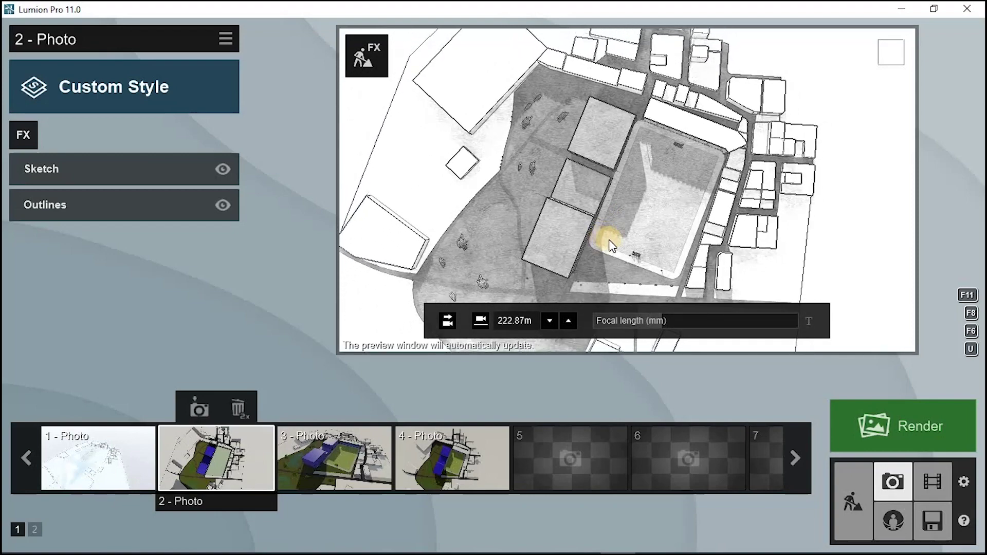
pyautogui.moveTo(610, 242); pyautogui.dragTo(616, 232, button='middle')
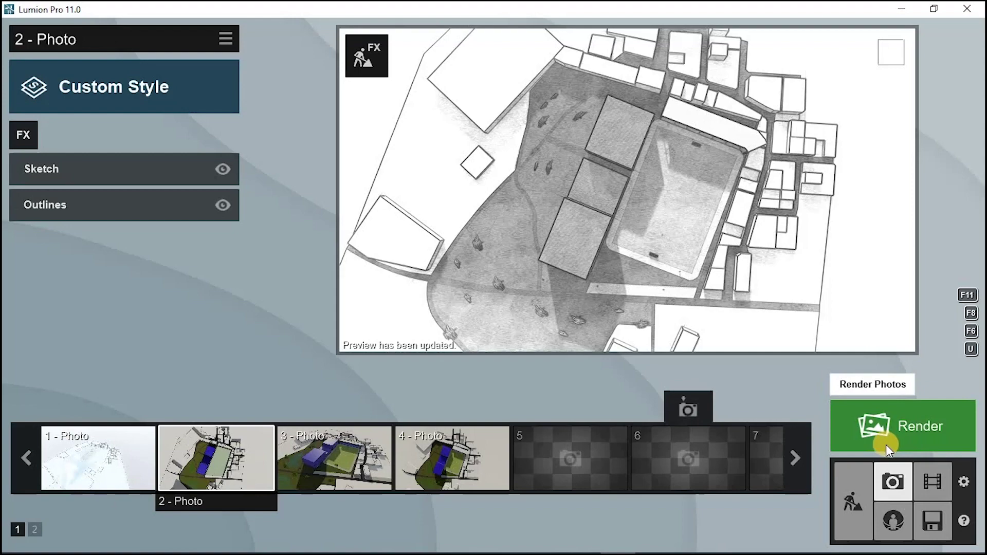
pyautogui.click(896, 427)
pyautogui.click(587, 499)
pyautogui.write('2')
pyautogui.press('Return')
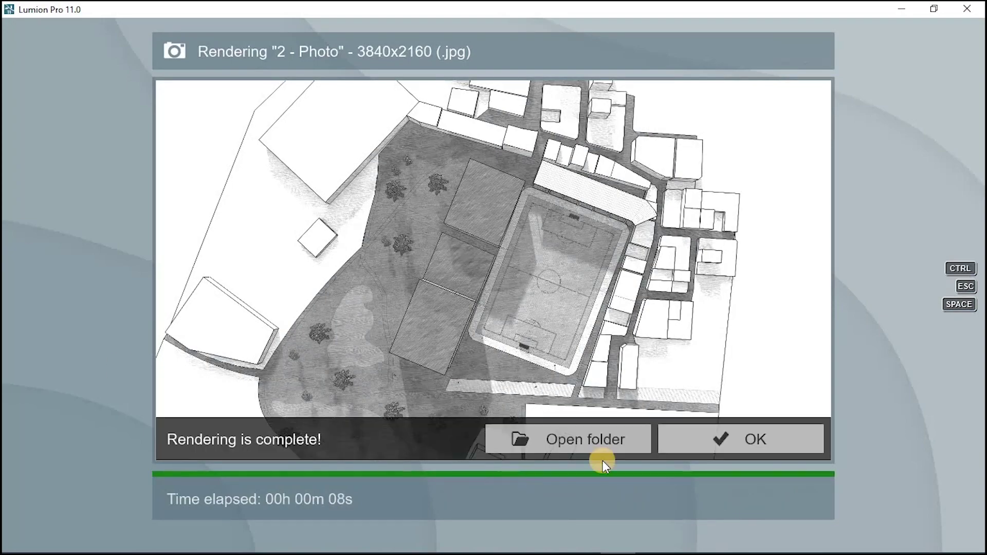
pyautogui.press('Escape')
# Turn photo 2's top view so the pitch lies horizontally above the proposed blocks and frame it from about 197 m.
pyautogui.moveTo(514, 257); pyautogui.dragTo(443, 226, button='right')
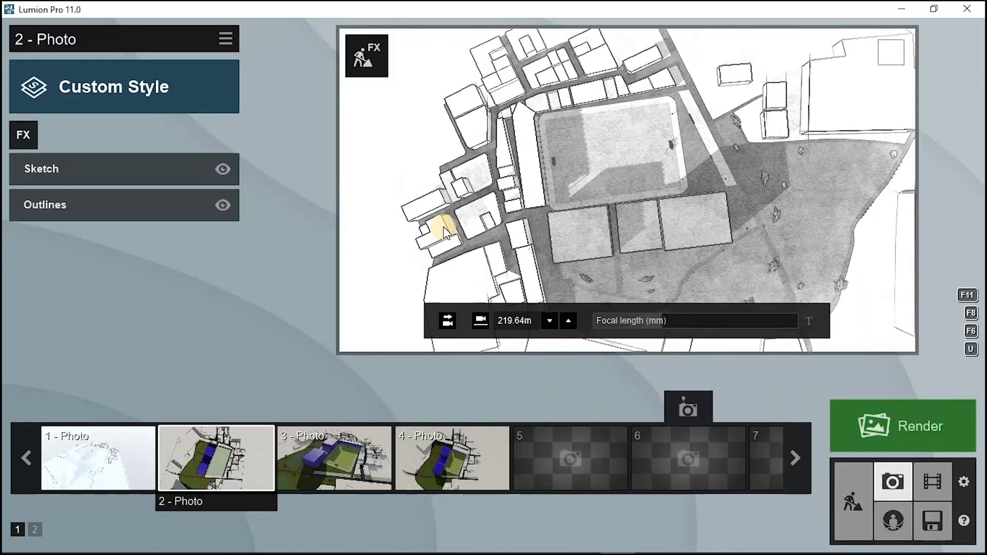
pyautogui.moveTo(623, 203); pyautogui.dragTo(621, 210, button='right')
pyautogui.moveTo(613, 218); pyautogui.dragTo(576, 230, button='middle')
pyautogui.scroll(-3, 528, 233)
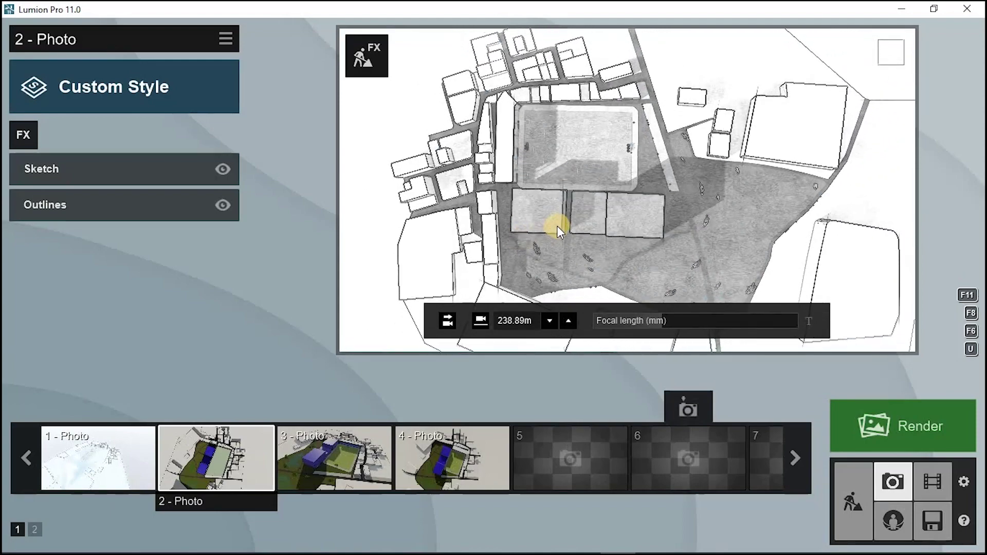
pyautogui.scroll(6, 557, 226)
pyautogui.moveTo(553, 230); pyautogui.dragTo(547, 236, button='middle')
pyautogui.moveTo(547, 236); pyautogui.dragTo(492, 291, button='right')
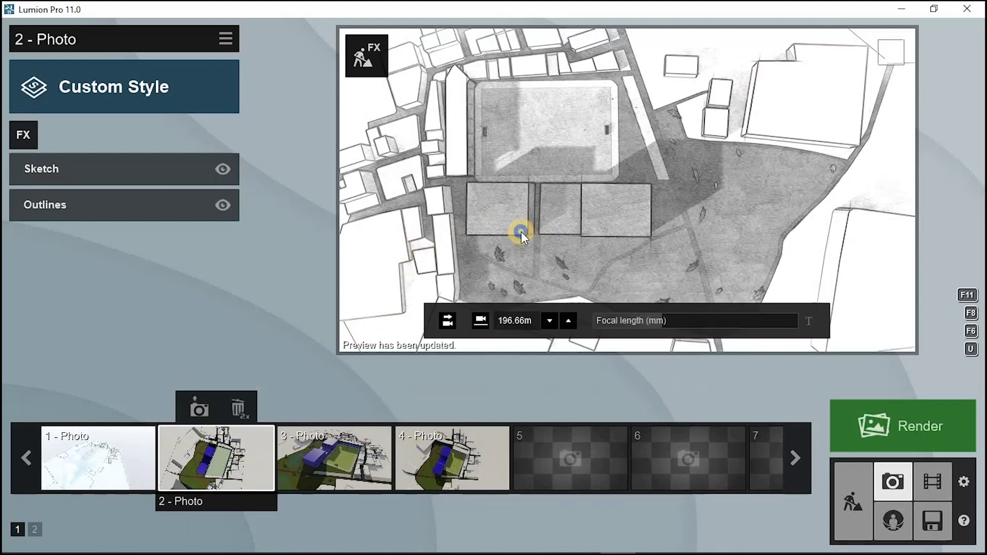
pyautogui.moveTo(521, 231); pyautogui.dragTo(518, 233, button='right')
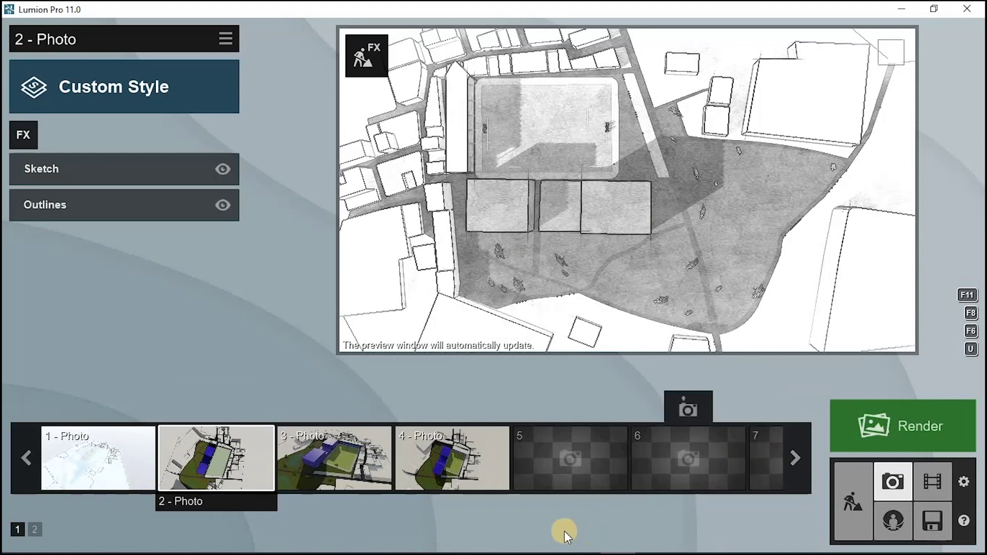
# Render the turned photo 2 view at Print size, 3840x2160, as file 2 and close the finished render.
pyautogui.click(905, 420)
pyautogui.click(581, 491)
pyautogui.write('2')
pyautogui.click(751, 408)
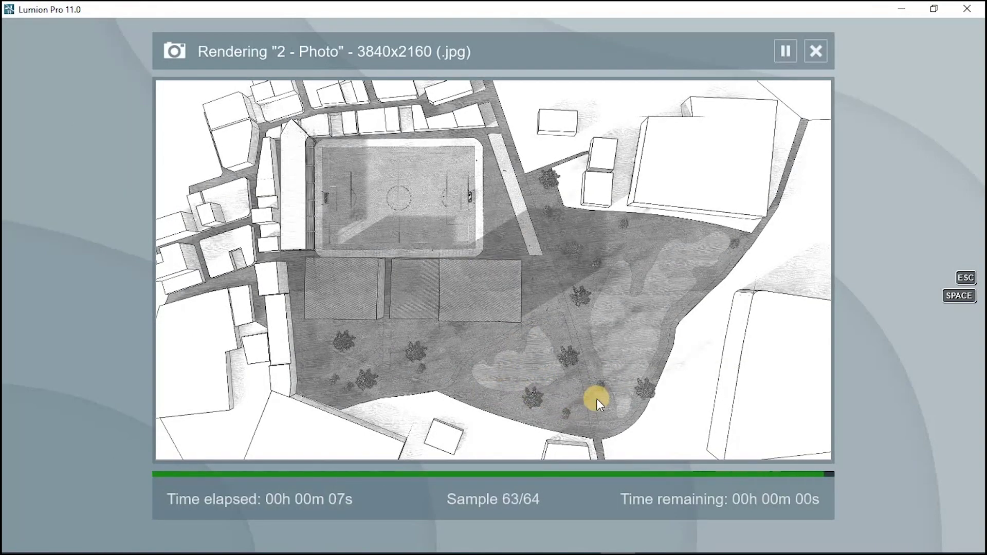
pyautogui.click(686, 438)
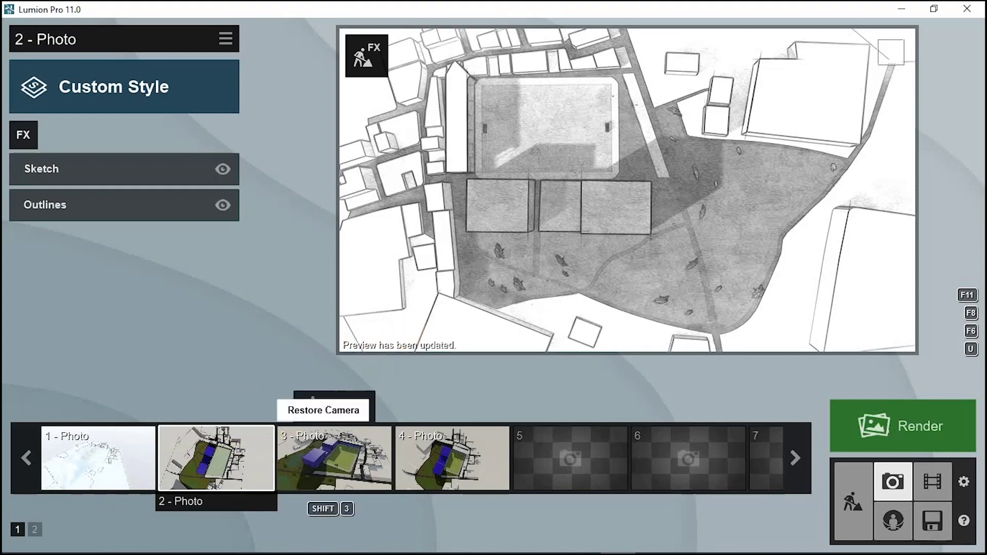
# Return to photo 2's stored camera and explore photo 4's top view turned horizontally from about 164 m.
pyautogui.click(227, 454)
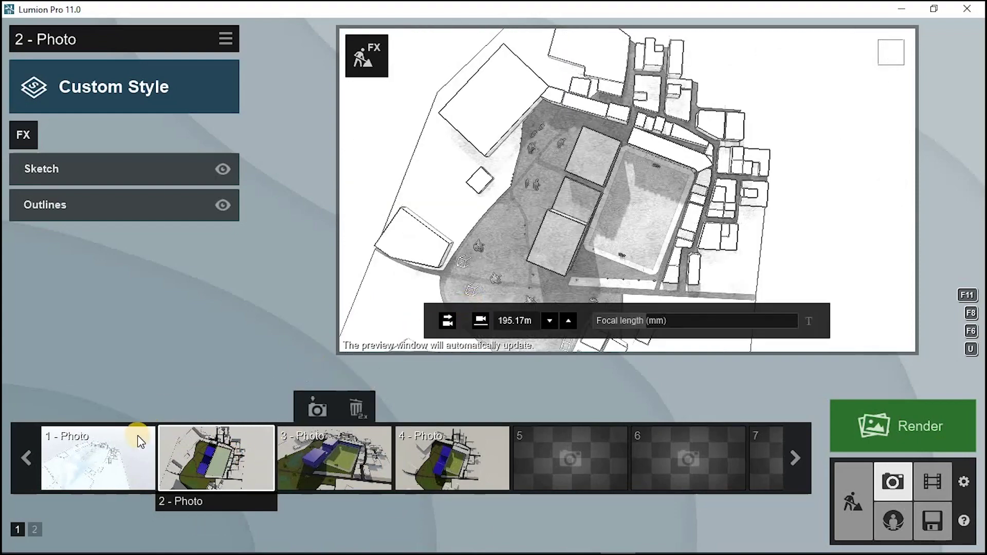
pyautogui.click(447, 458)
pyautogui.moveTo(378, 249); pyautogui.dragTo(489, 257, button='right')
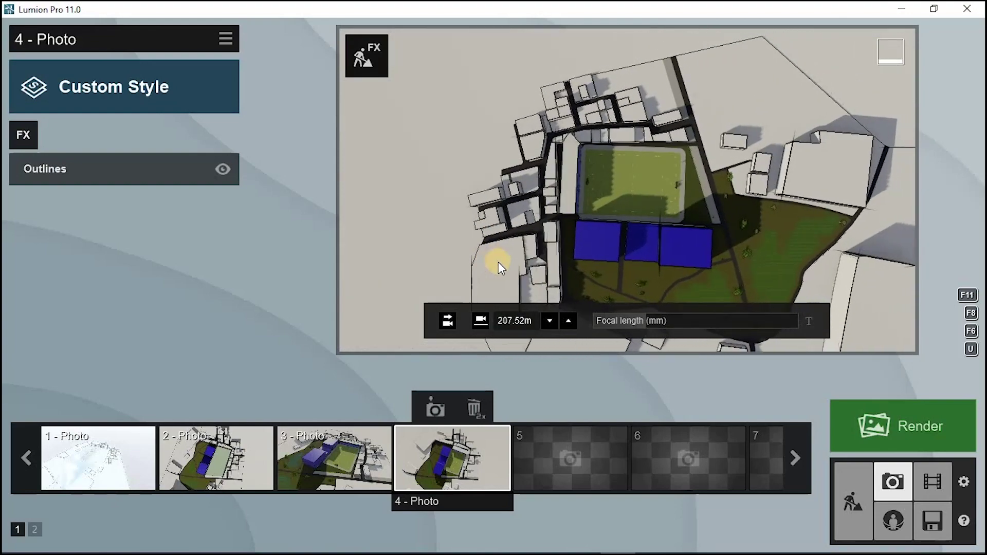
pyautogui.scroll(5, 486, 258)
pyautogui.press('d')
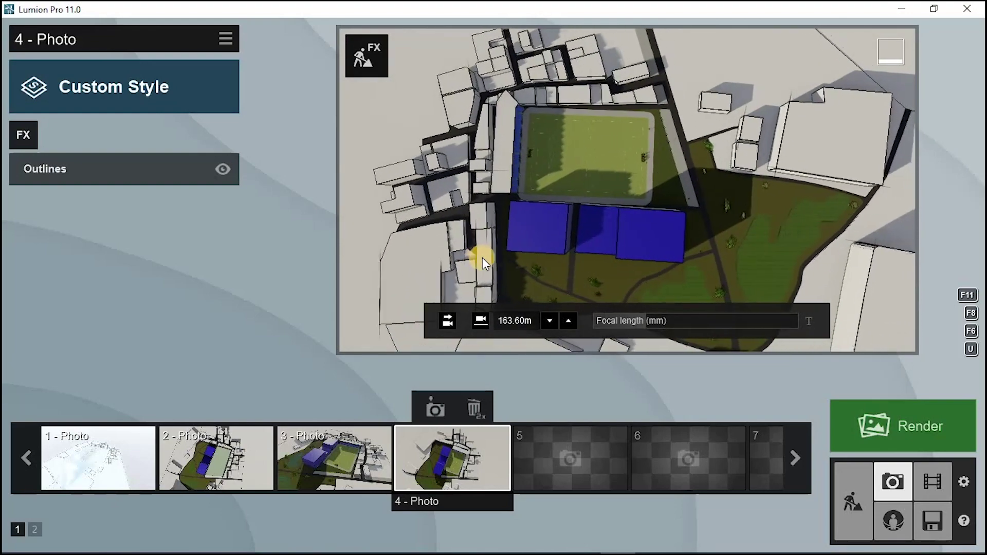
pyautogui.scroll(2, 483, 258)
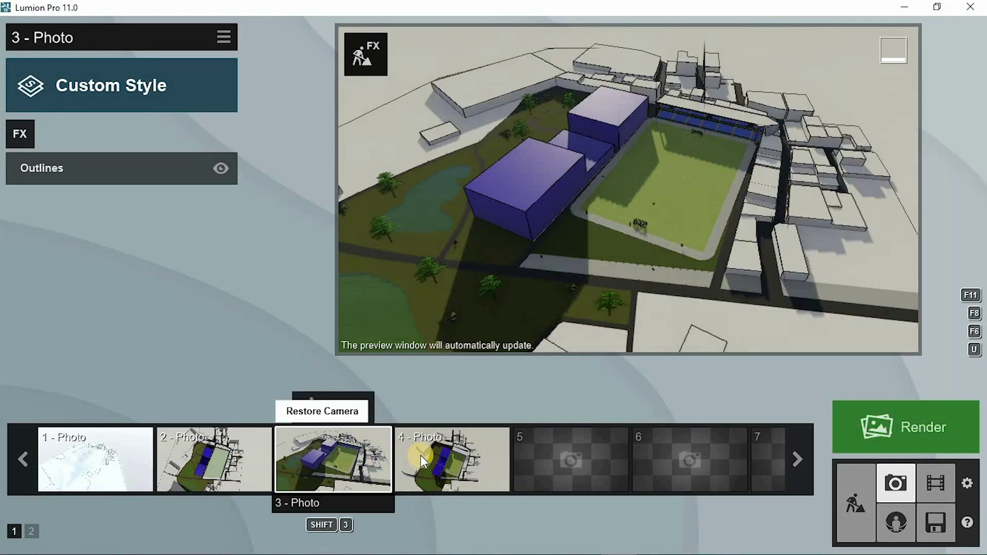
# Render photos 3 and 4 with their Outlines style as 3840x2160 JPG images.
pyautogui.click(905, 427)
pyautogui.click(536, 485)
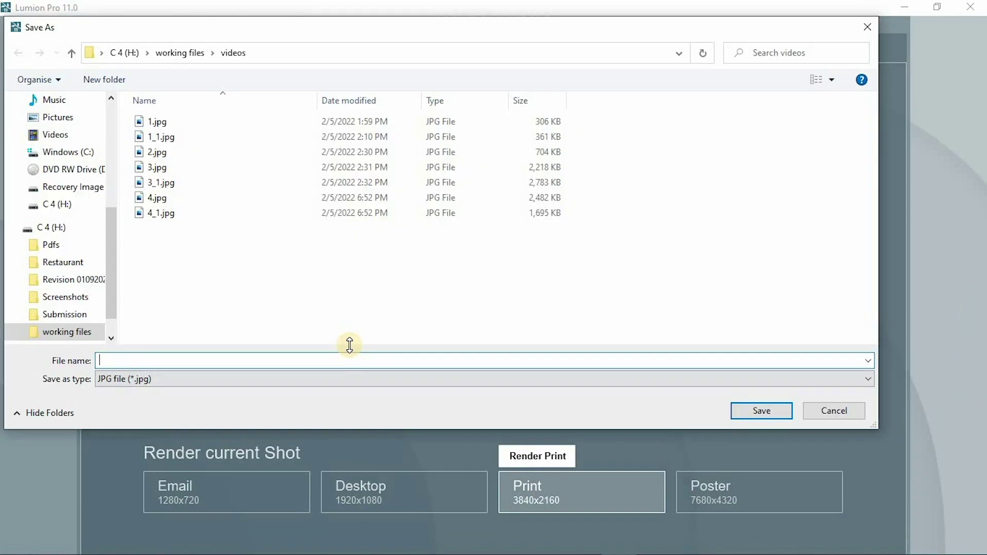
pyautogui.press('Return')
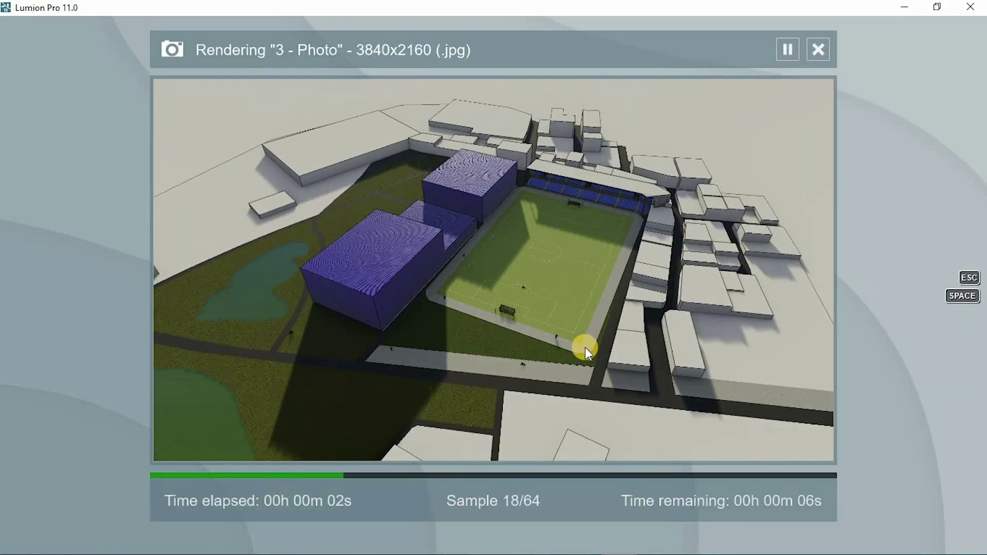
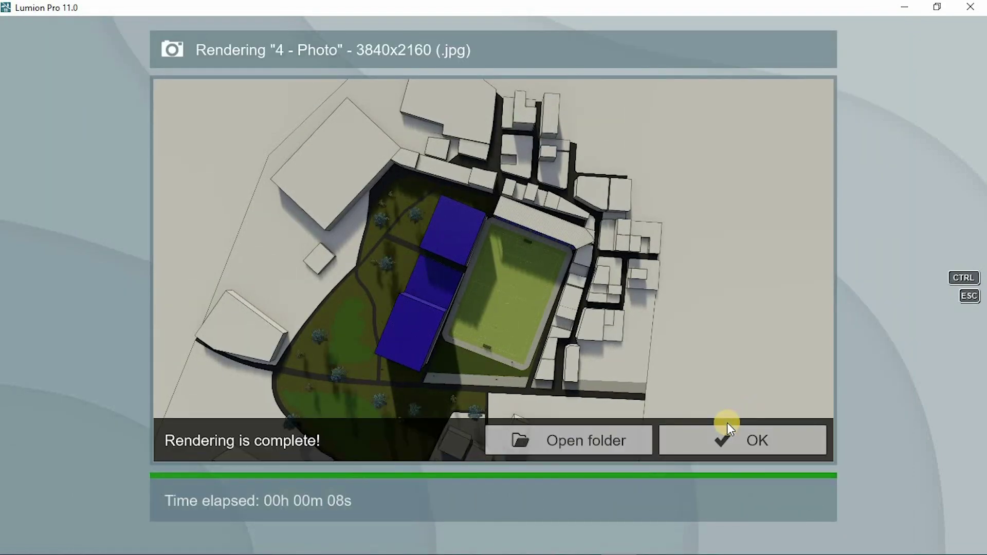
pyautogui.click(740, 437)
# Restore photo 3's camera and examine the site closely, down to a height of about 17 m above the walkway.
pyautogui.hotkey('shift', '3')
pyautogui.scroll(4, 643, 178)
pyautogui.moveTo(717, 202); pyautogui.dragTo(677, 202, button='right')
pyautogui.scroll(-6, 678, 202)
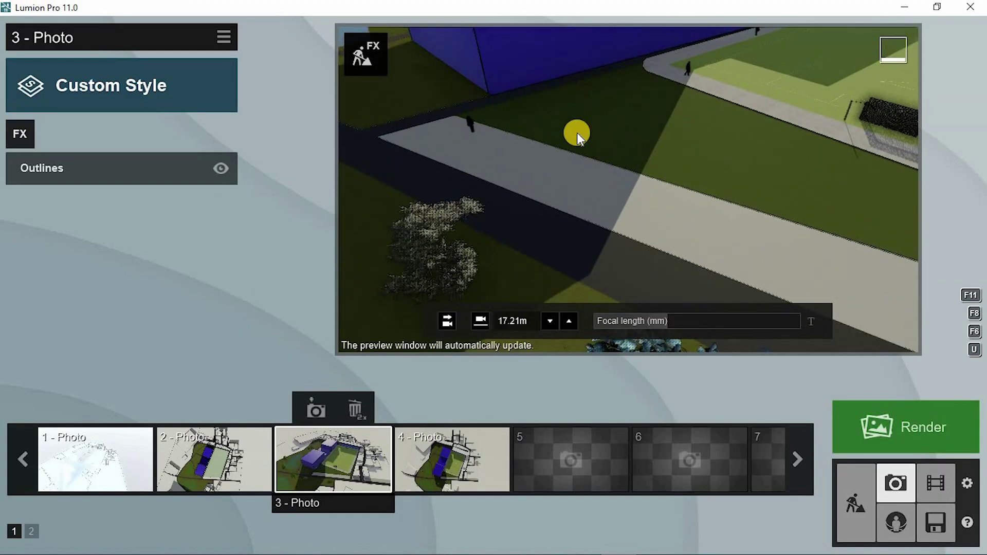
pyautogui.scroll(-5, 592, 171)
pyautogui.moveTo(662, 210); pyautogui.dragTo(604, 210, button='middle')
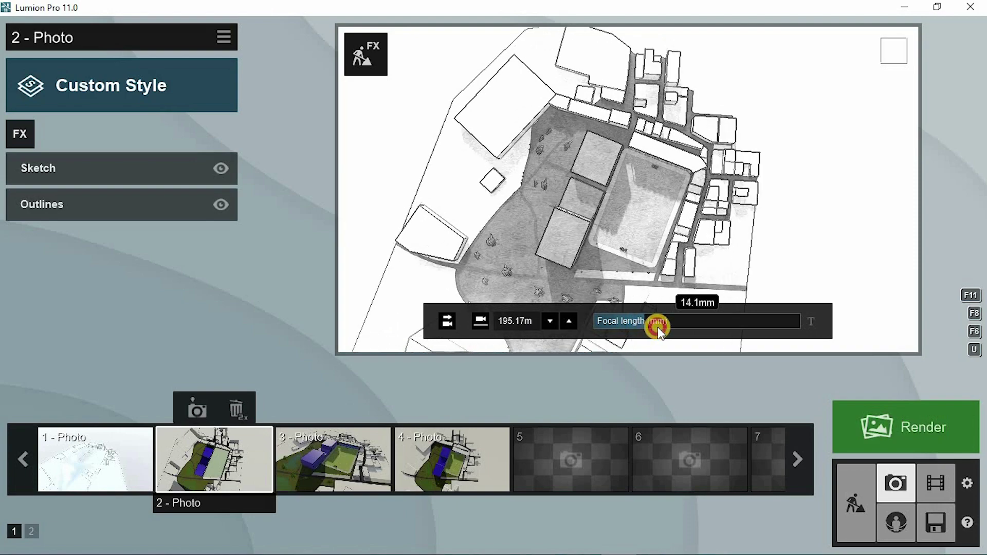
# Adjust photo 2's focal length, trying 14.1 mm, and compare closer and wider framings of the top view.
pyautogui.moveTo(657, 324)
pyautogui.mouseDown()
pyautogui.moveTo(668, 324)
pyautogui.moveTo(661, 329)
pyautogui.mouseUp()
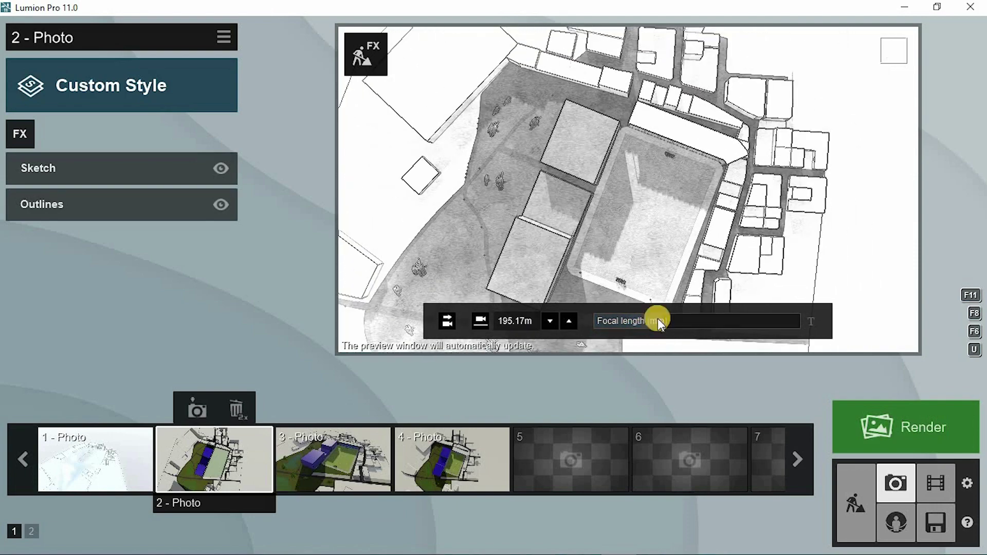
pyautogui.scroll(1, 627, 266)
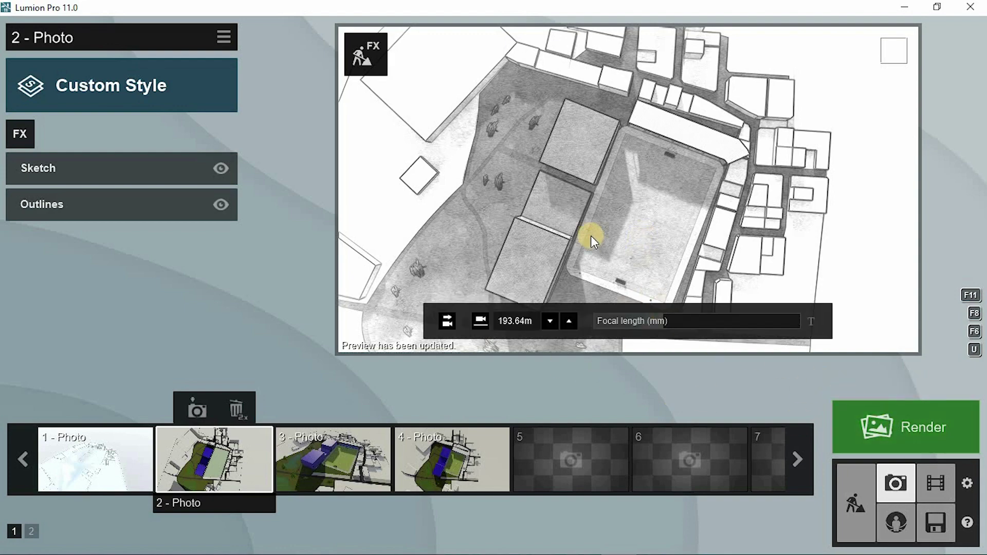
pyautogui.scroll(-1, 591, 235)
pyautogui.scroll(1, 605, 235)
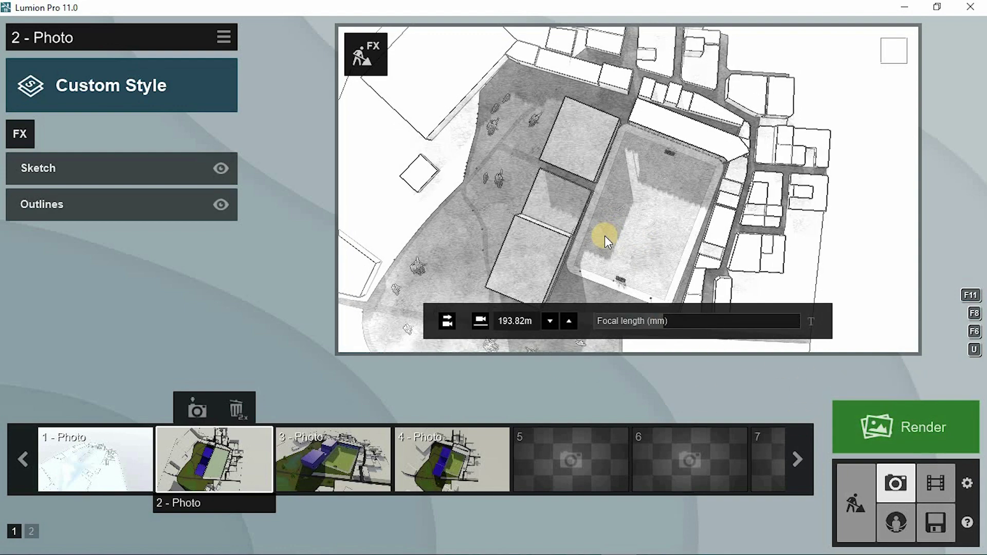
pyautogui.scroll(-1, 609, 218)
pyautogui.scroll(-1, 607, 225)
pyautogui.scroll(-5, 606, 228)
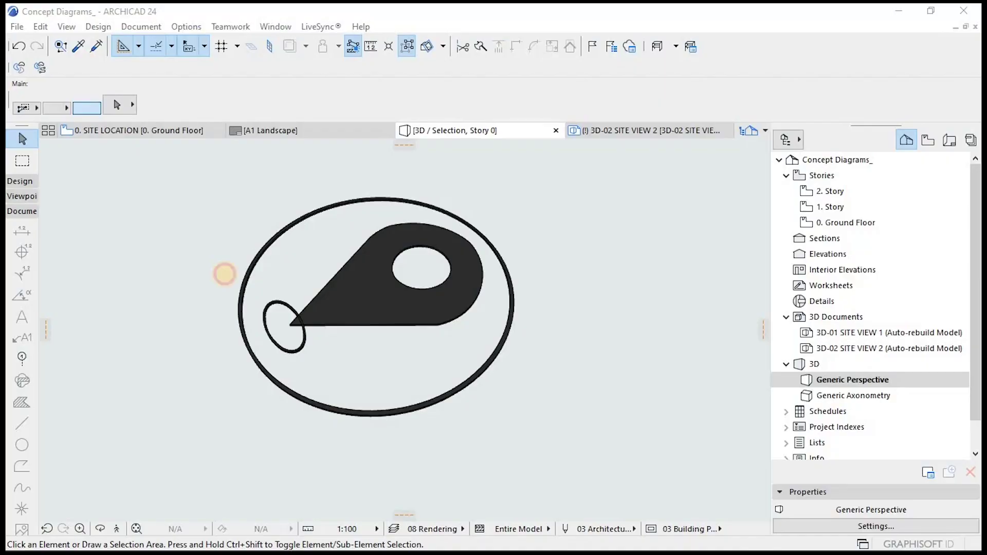
# Switch to ARCHICAD, select the location pin with its two rings in 3D, and turn the view to a flat side view.
pyautogui.click(224, 274)
pyautogui.keyDown('shift'); pyautogui.moveTo(257, 309); pyautogui.dragTo(506, 364, button='middle'); pyautogui.keyUp('shift')
pyautogui.click(554, 418)
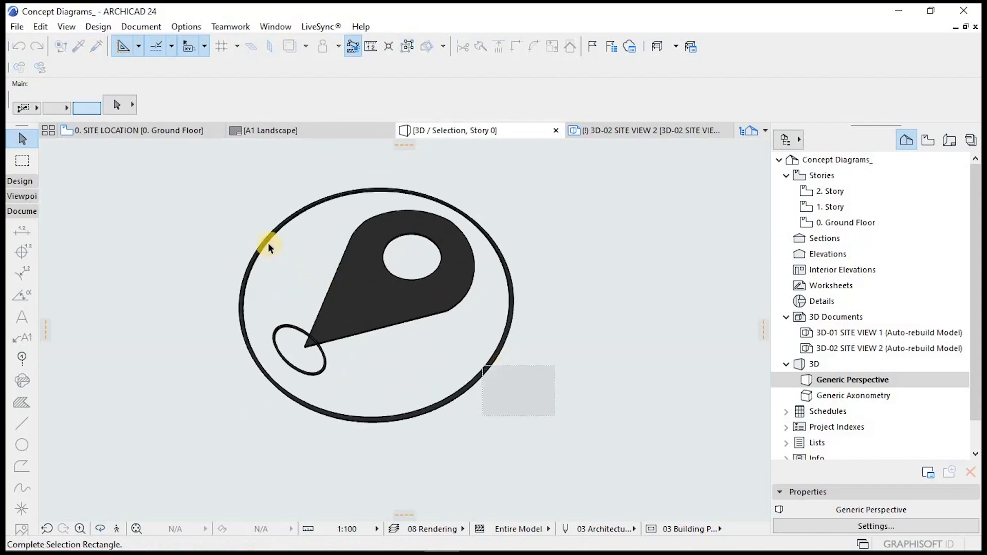
pyautogui.click(223, 187)
pyautogui.moveTo(530, 339)
pyautogui.keyDown('shift'); pyautogui.mouseDown(button='middle')
pyautogui.moveTo(470, 280)
pyautogui.moveTo(399, 234)
pyautogui.moveTo(353, 220)
pyautogui.mouseUp(button='middle'); pyautogui.keyUp('shift')
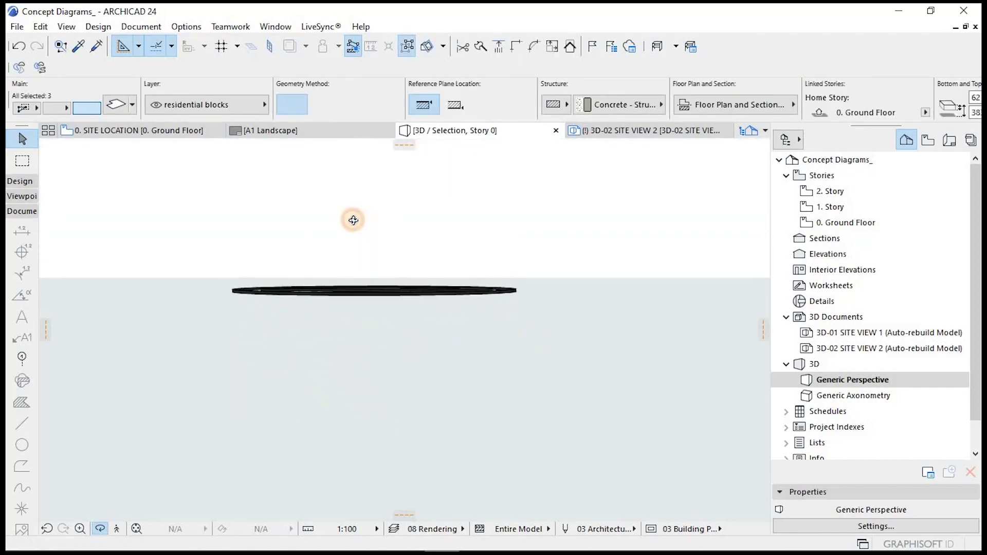
# Start saving the selected location pin symbol as a library object from its side view.
pyautogui.click(17, 27)
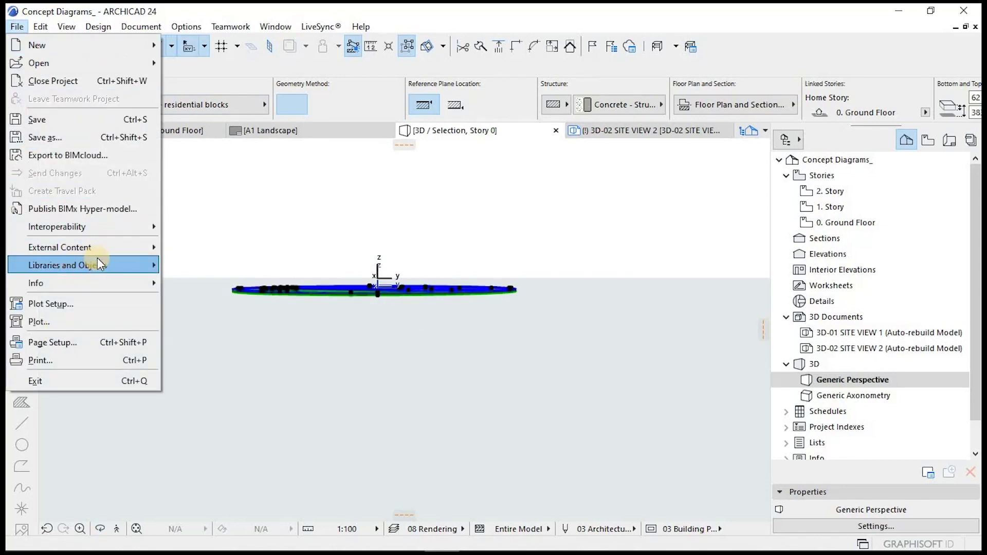
pyautogui.moveTo(97, 260)
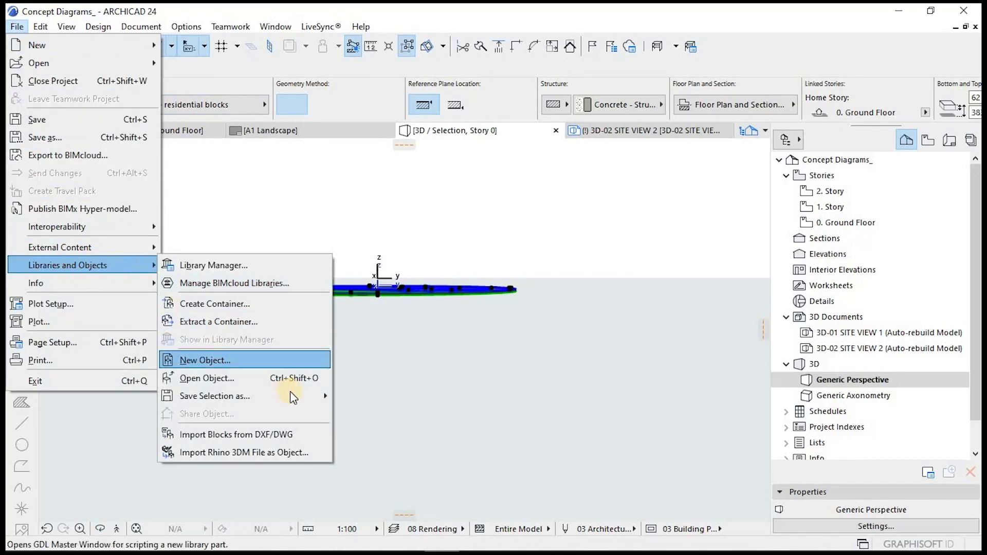
pyautogui.moveTo(289, 391)
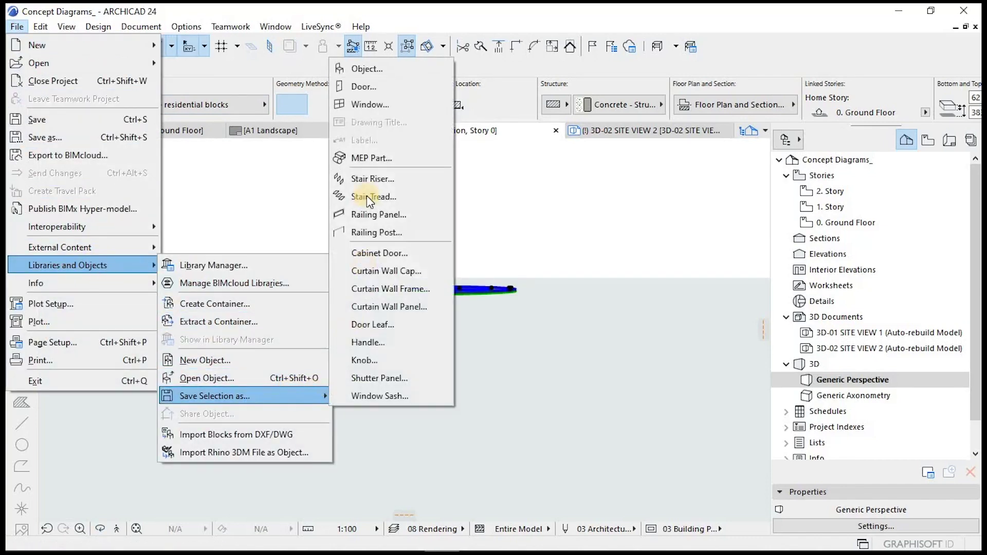
pyautogui.click(375, 69)
pyautogui.click(591, 245)
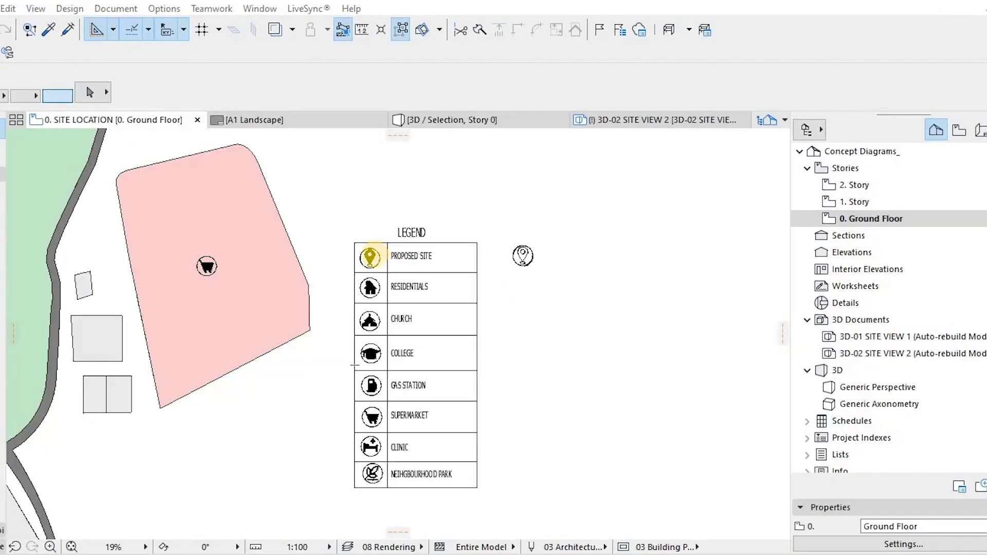
# Examine the proposed site and residentials symbols in the legend of the site location plan.
pyautogui.scroll(3, 350, 272)
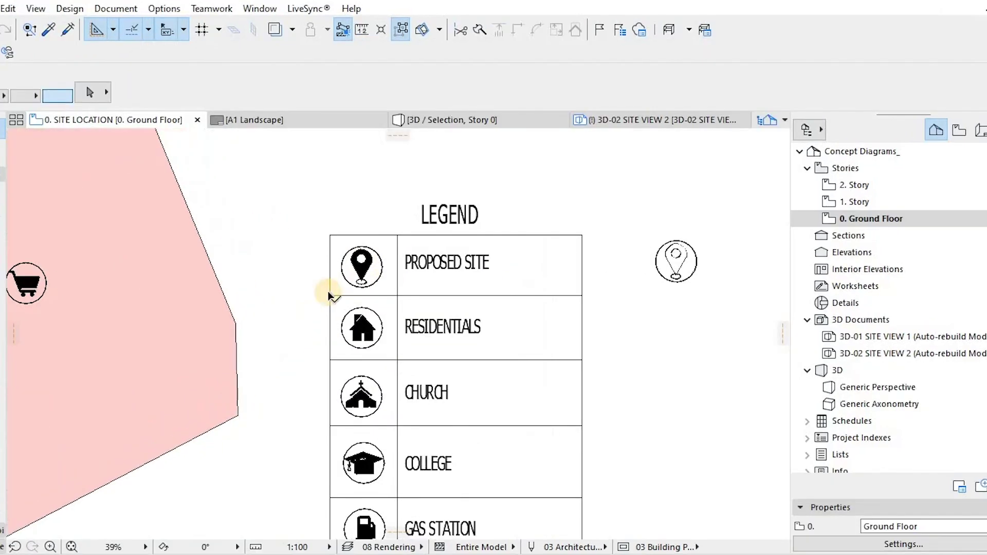
pyautogui.scroll(-1, 334, 385)
pyautogui.scroll(-1, 333, 383)
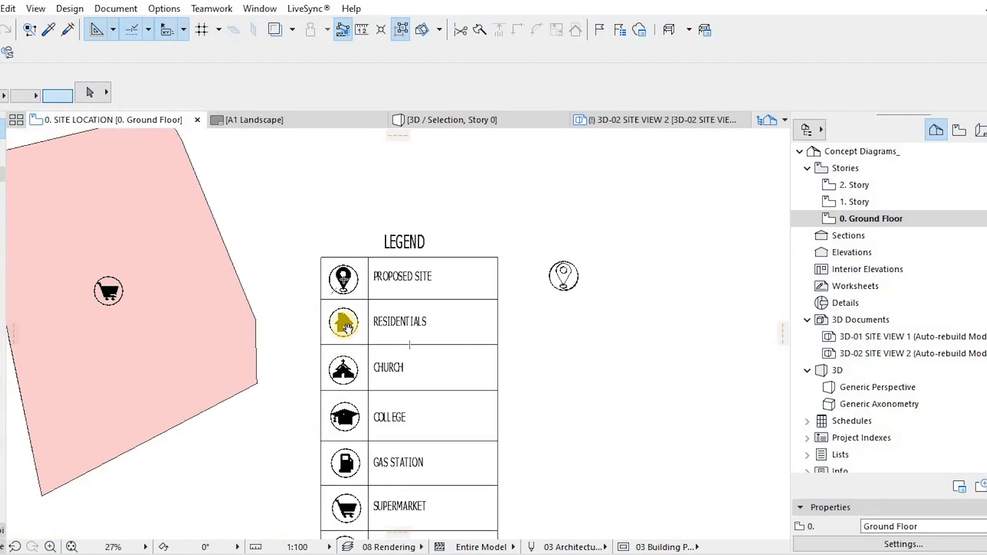
pyautogui.scroll(3, 340, 324)
pyautogui.click(329, 325)
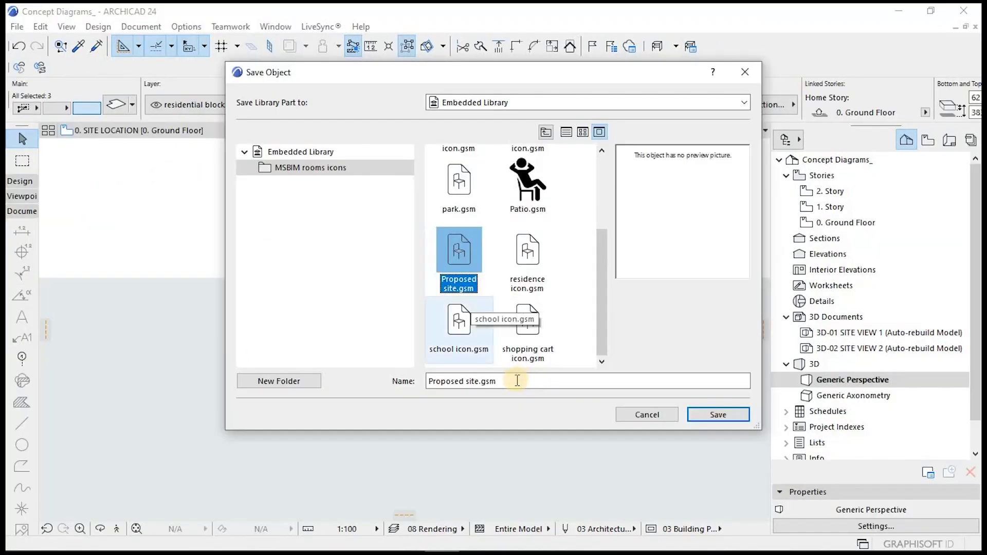
# Save the object as Proposed site 3D in the Embedded Library and clear the selection.
pyautogui.click(515, 380)
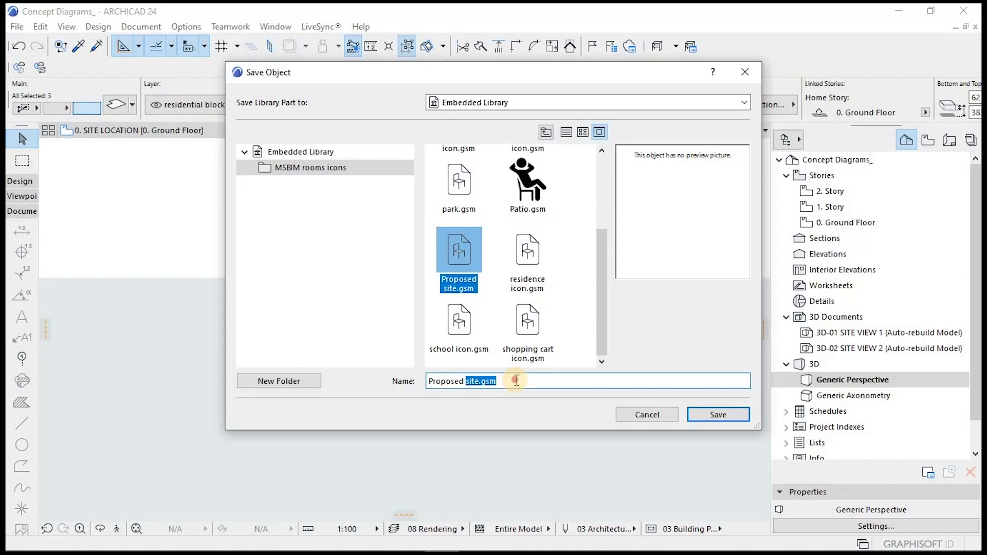
pyautogui.press('BackSpace')
pyautogui.press('BackSpace')
pyautogui.write('3D')
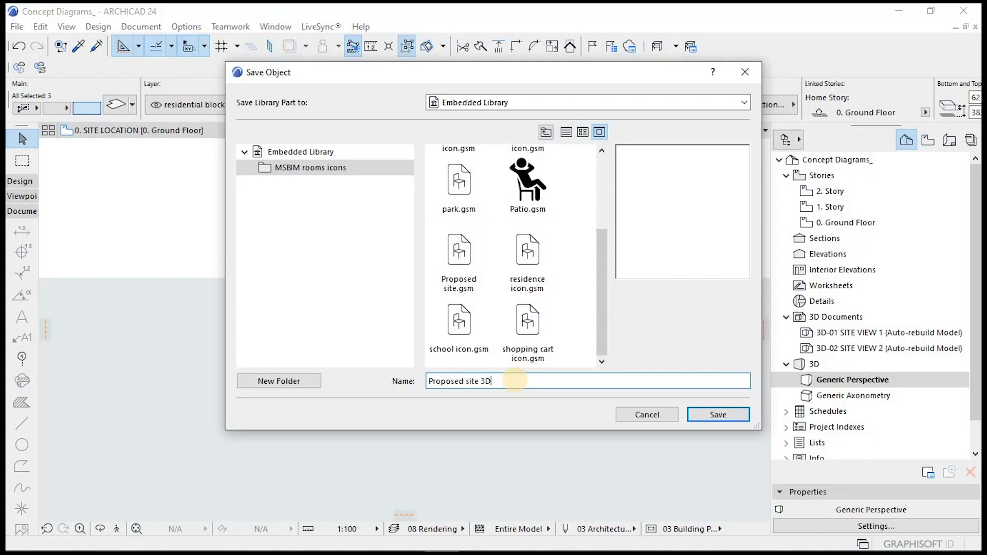
pyautogui.click(716, 416)
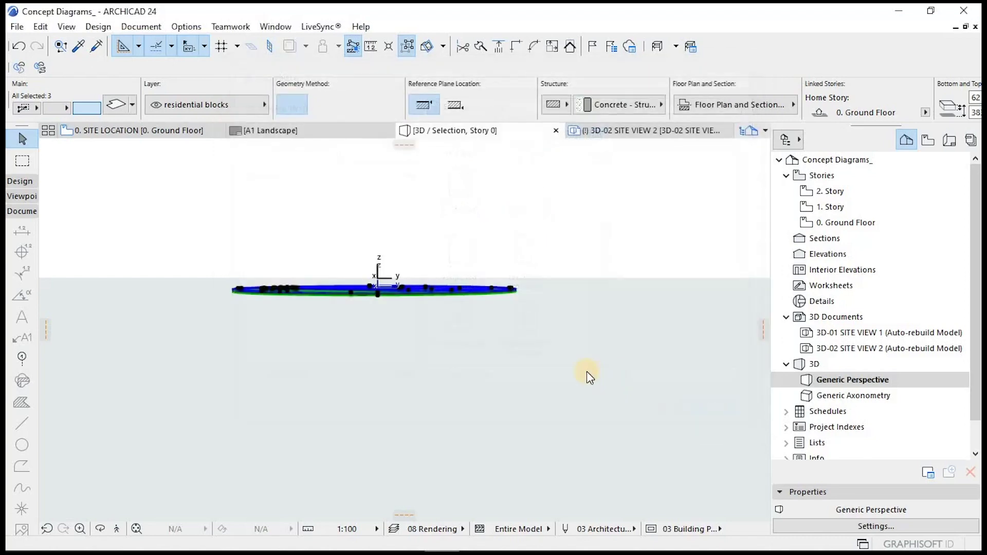
pyautogui.click(599, 363)
pyautogui.press('Escape')
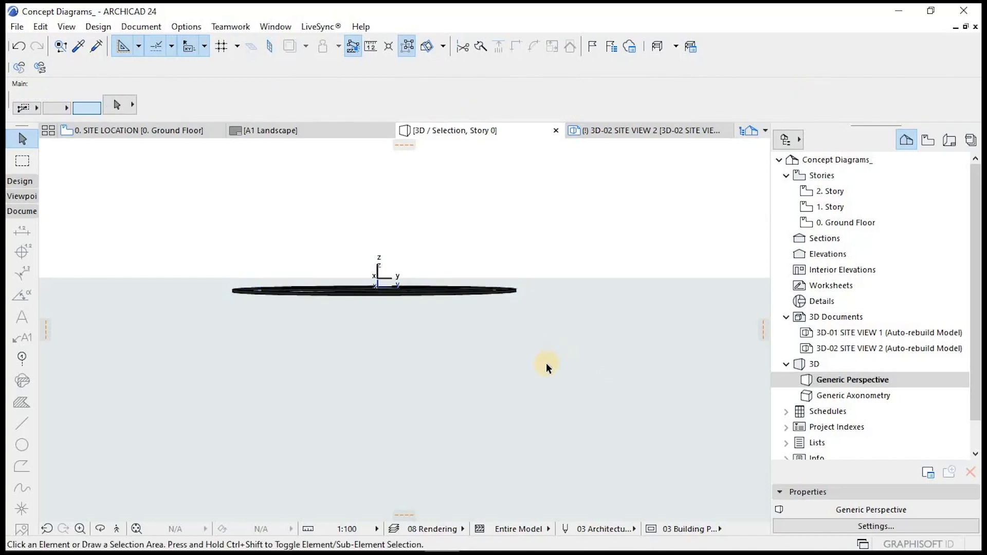
# Open the ground floor plan and activate the Object tool with the Proposed site 3D symbol, and go back to the 3D view.
pyautogui.press('F2')
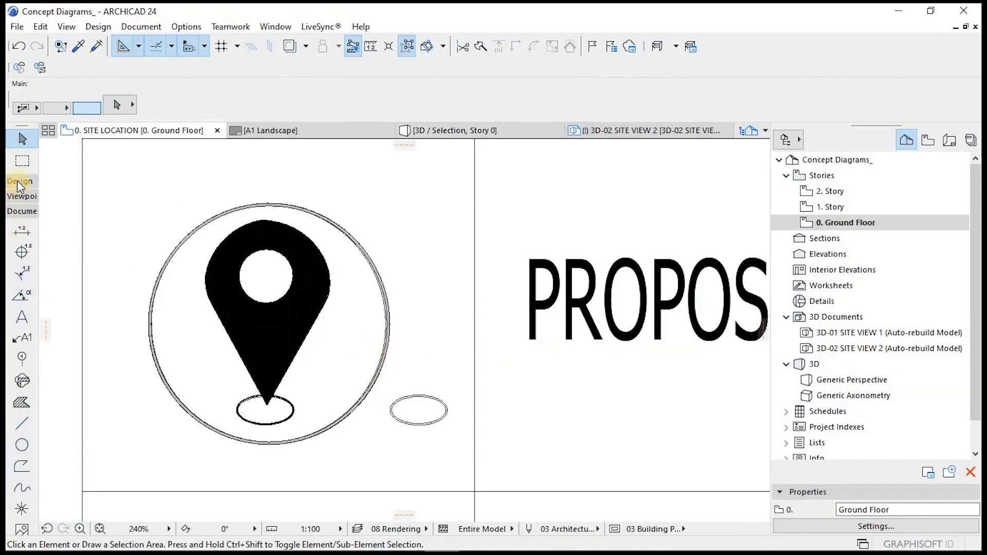
pyautogui.click(21, 481)
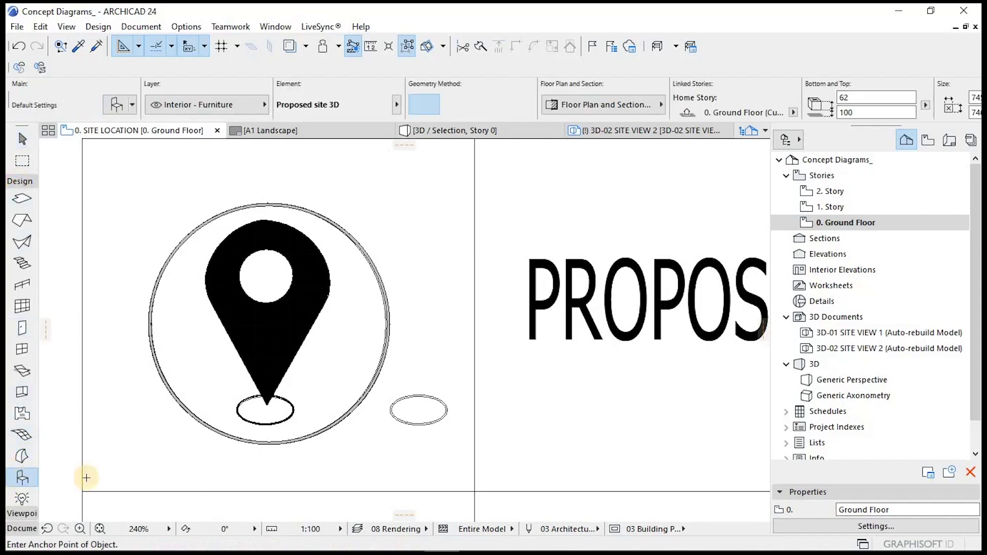
pyautogui.press('F3')
# Switch to Lumion, enter build mode over the blue proposed buildings and start importing a new model.
pyautogui.click(617, 541)
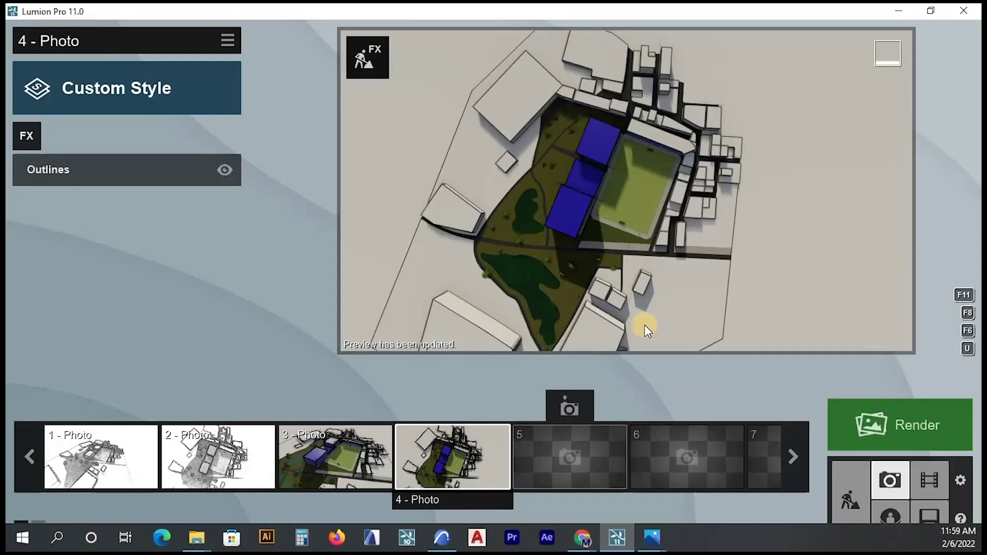
pyautogui.click(840, 480)
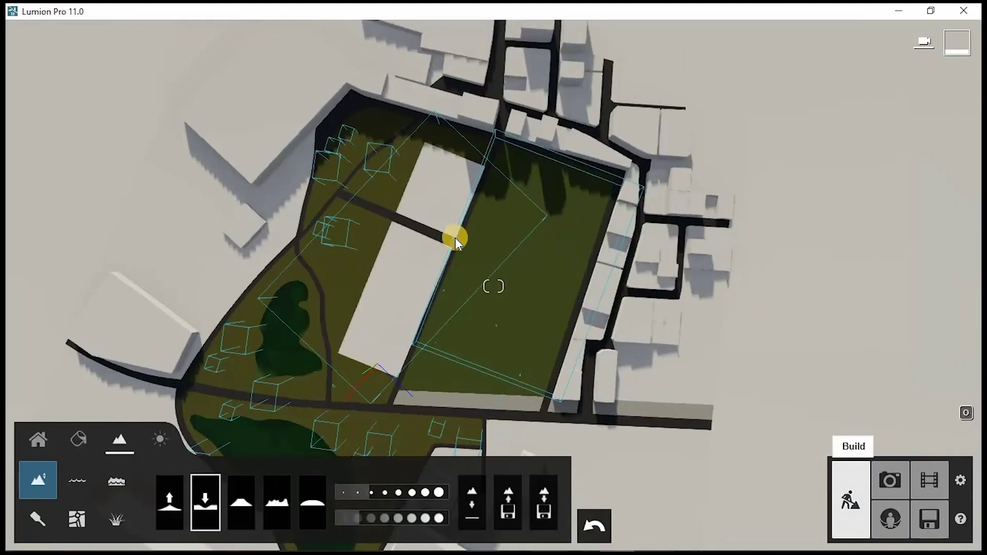
pyautogui.moveTo(445, 264); pyautogui.dragTo(440, 284, button='right')
pyautogui.moveTo(486, 399); pyautogui.dragTo(33, 437, button='right')
pyautogui.click(36, 441)
pyautogui.click(53, 524)
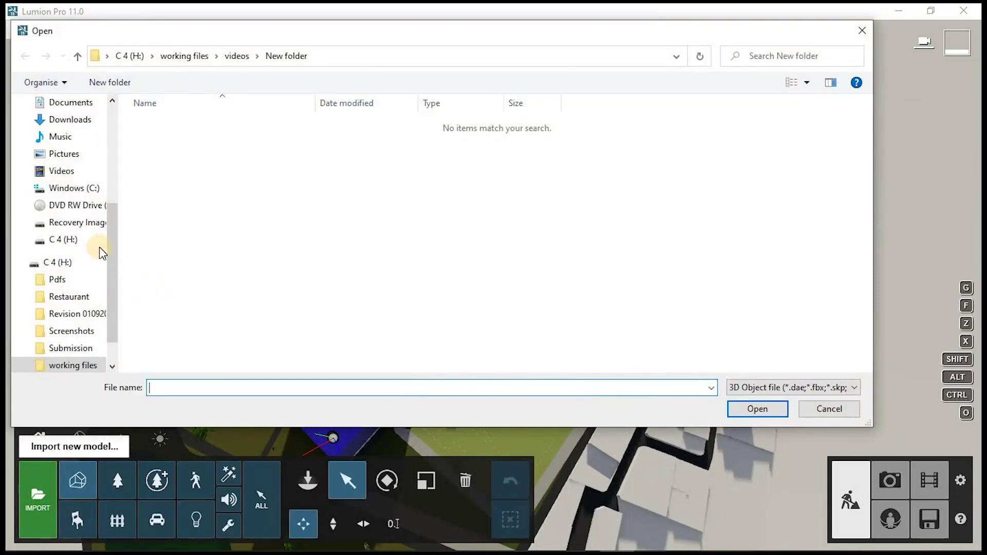
# Import proposed building icon.dae from the working files folder and place it on the roof of the blue building.
pyautogui.click(237, 56)
pyautogui.click(200, 57)
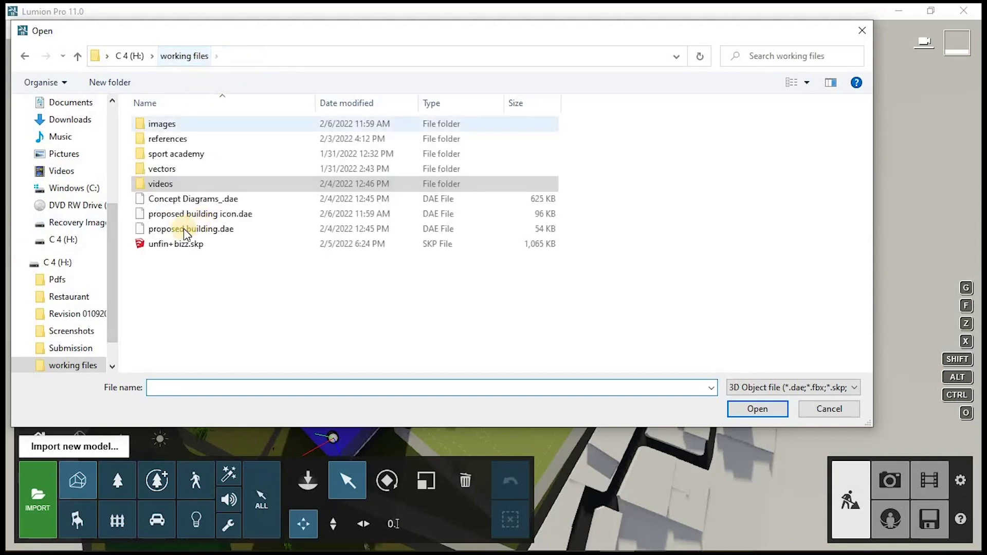
pyautogui.click(189, 216)
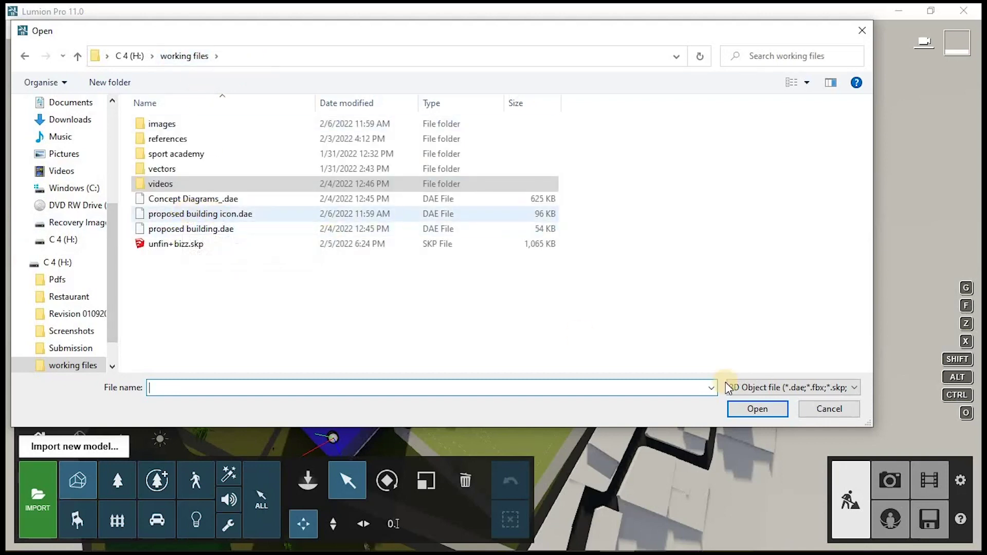
pyautogui.click(753, 412)
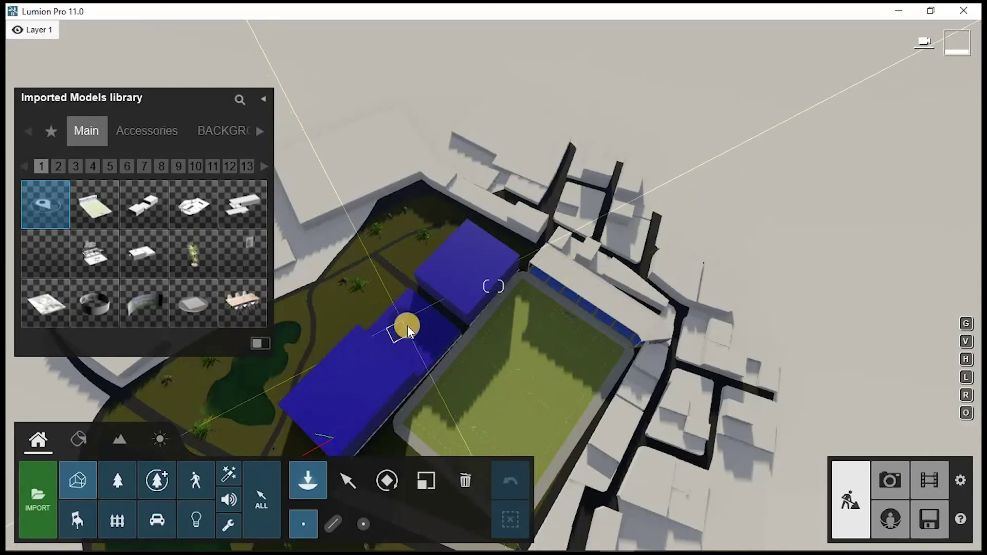
pyautogui.click(409, 334)
# Adjust the size of the proposed building icon placed on the blue roof.
pyautogui.moveTo(427, 369); pyautogui.dragTo(399, 403, button='right')
pyautogui.press('w')
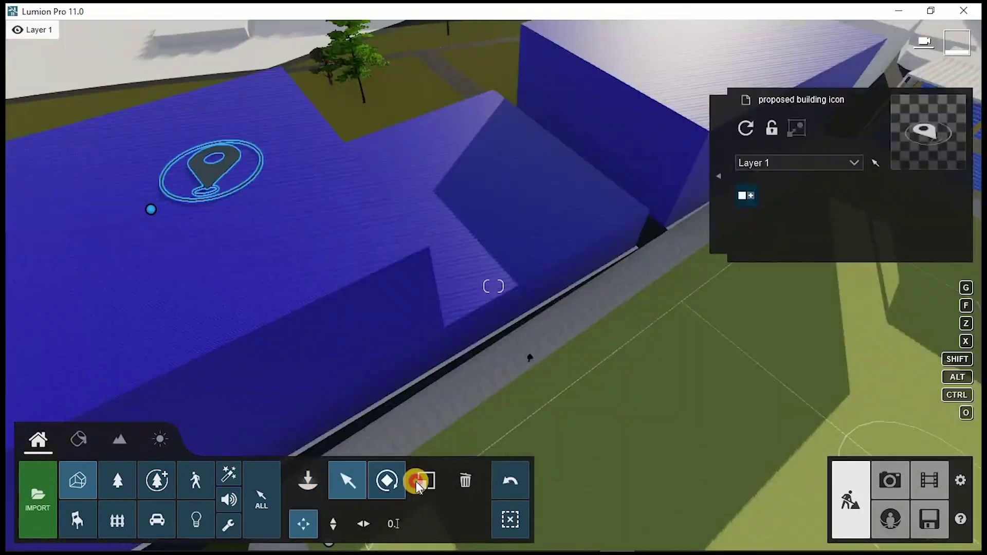
pyautogui.click(415, 481)
pyautogui.moveTo(591, 492)
pyautogui.mouseDown()
pyautogui.moveTo(610, 492)
pyautogui.moveTo(597, 496)
pyautogui.mouseUp()
pyautogui.moveTo(353, 331); pyautogui.dragTo(305, 292, button='right')
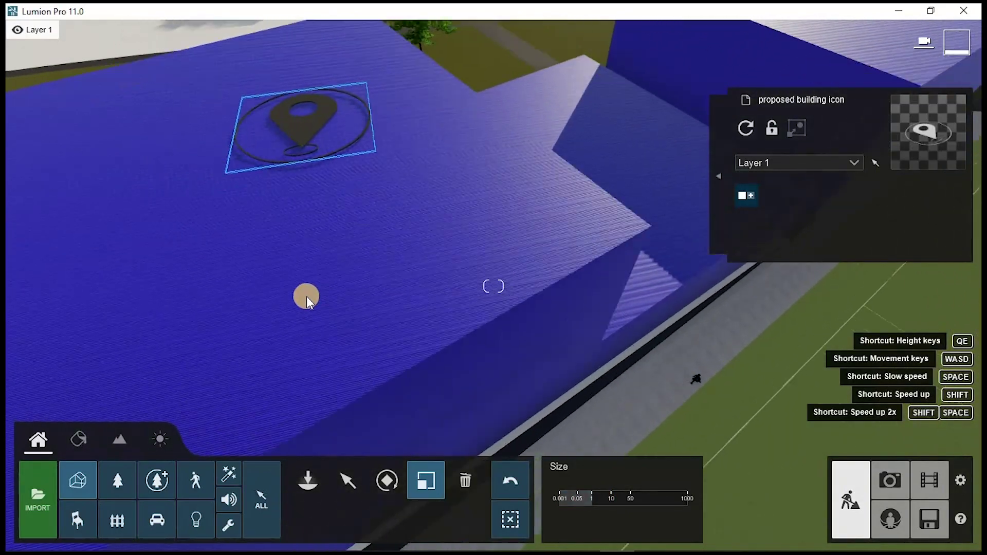
pyautogui.scroll(3, 307, 298)
pyautogui.scroll(-3, 307, 298)
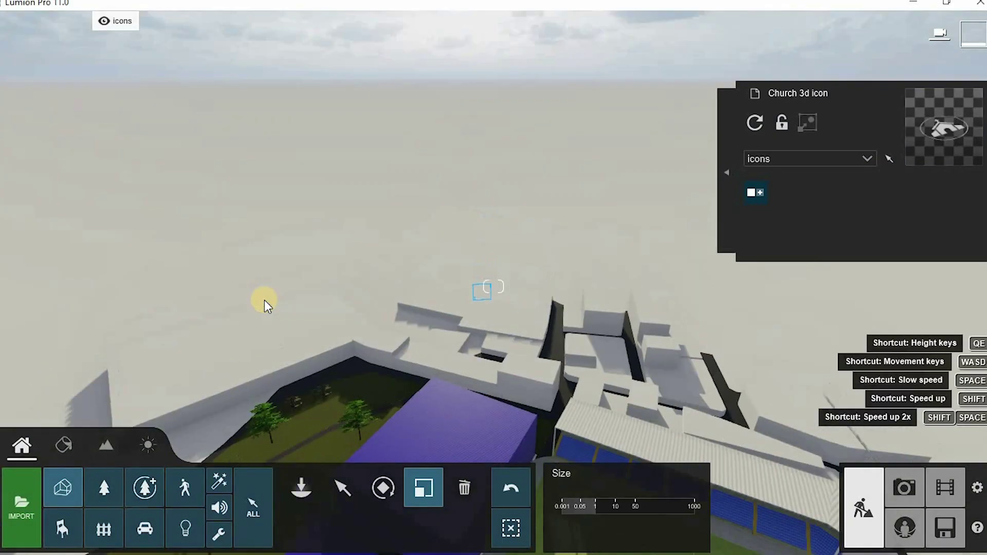
# Examine the location icons placed around the site and select the church icon.
pyautogui.press('e')
pyautogui.press('s')
pyautogui.press('s')
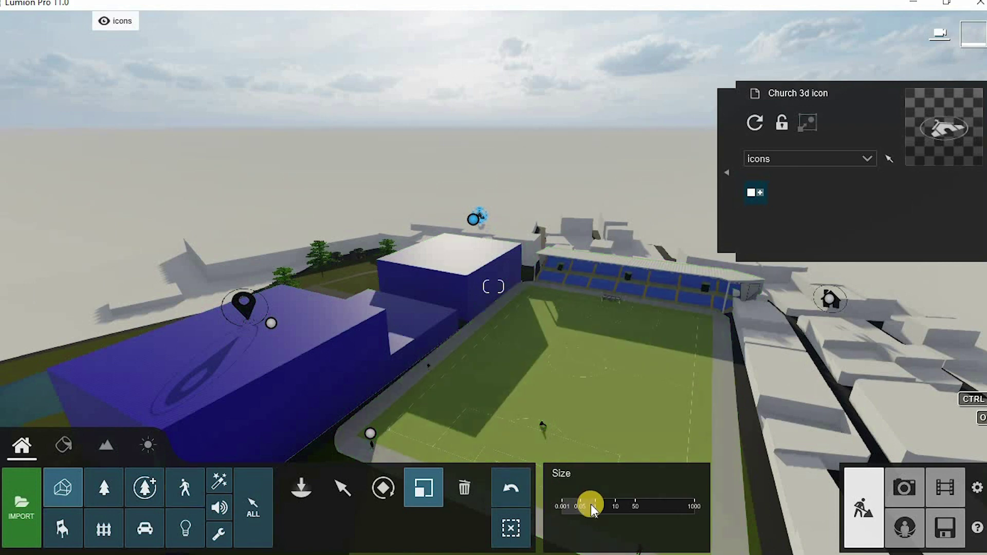
pyautogui.click(474, 220)
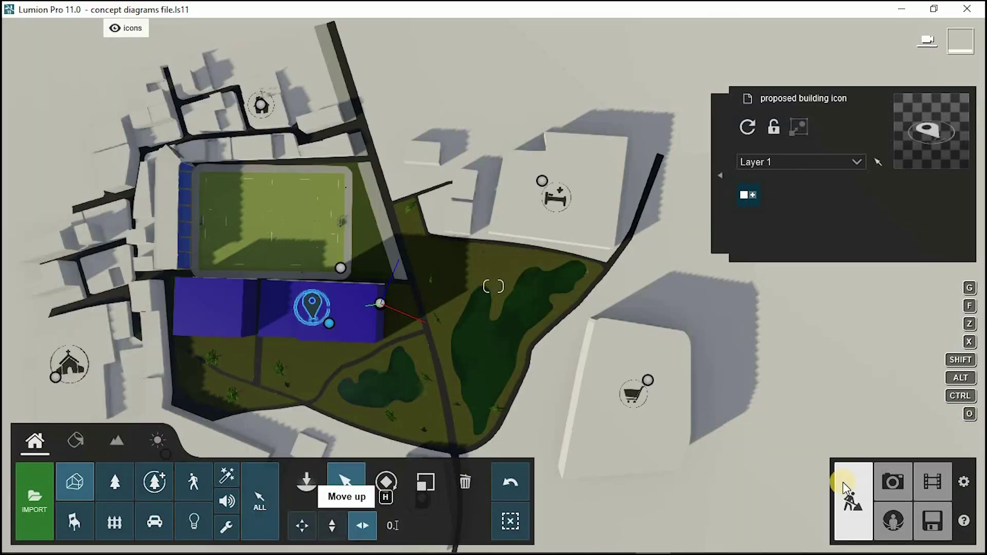
# Reframe photo 2 from above so the whole site and its icons fit, and store the camera view in that slot.
pyautogui.click(845, 491)
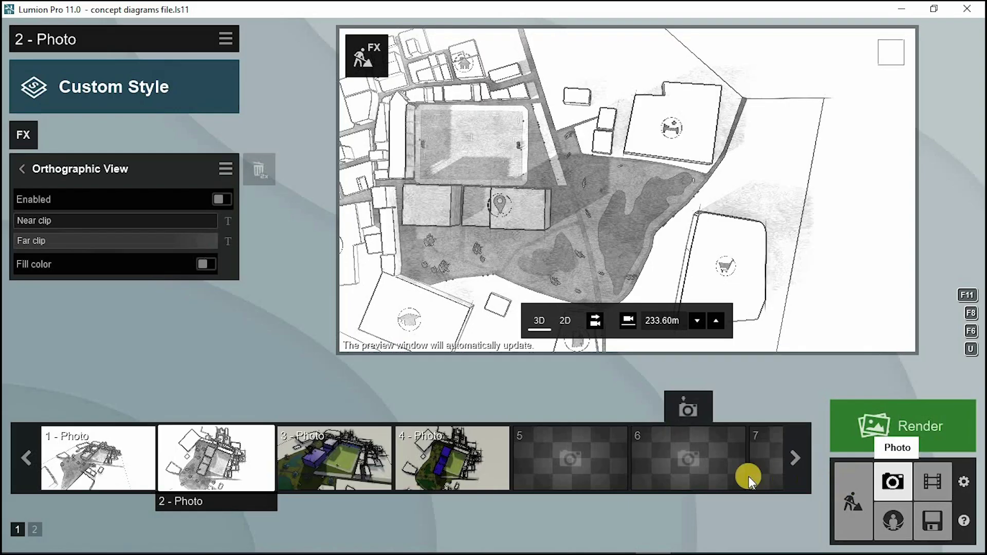
pyautogui.press('a')
pyautogui.scroll(-2, 514, 196)
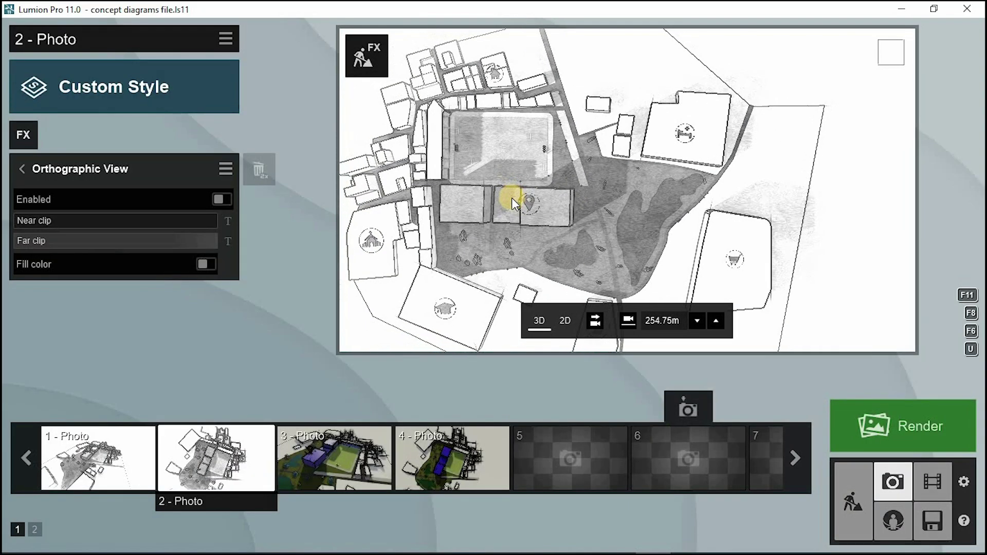
pyautogui.press('a')
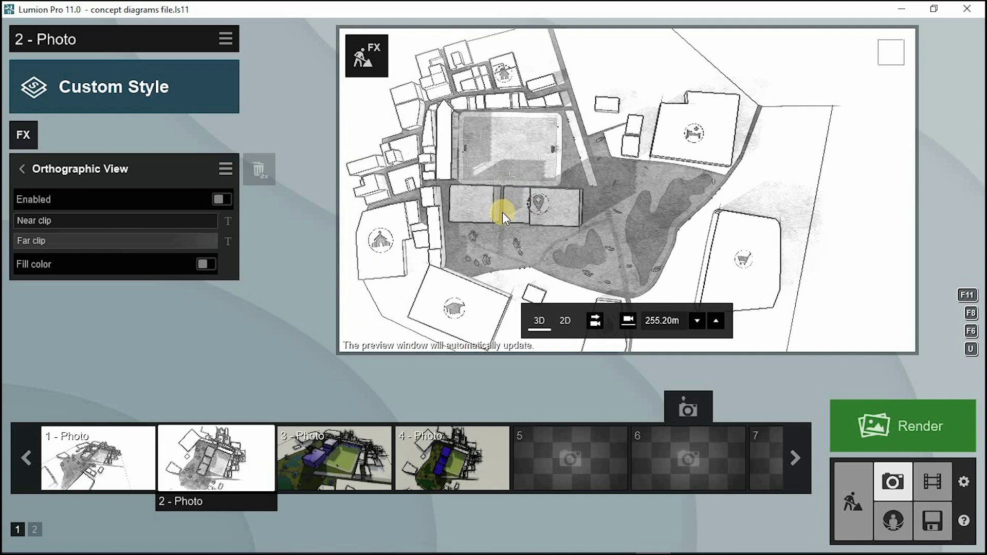
pyautogui.press('s')
pyautogui.press('q')
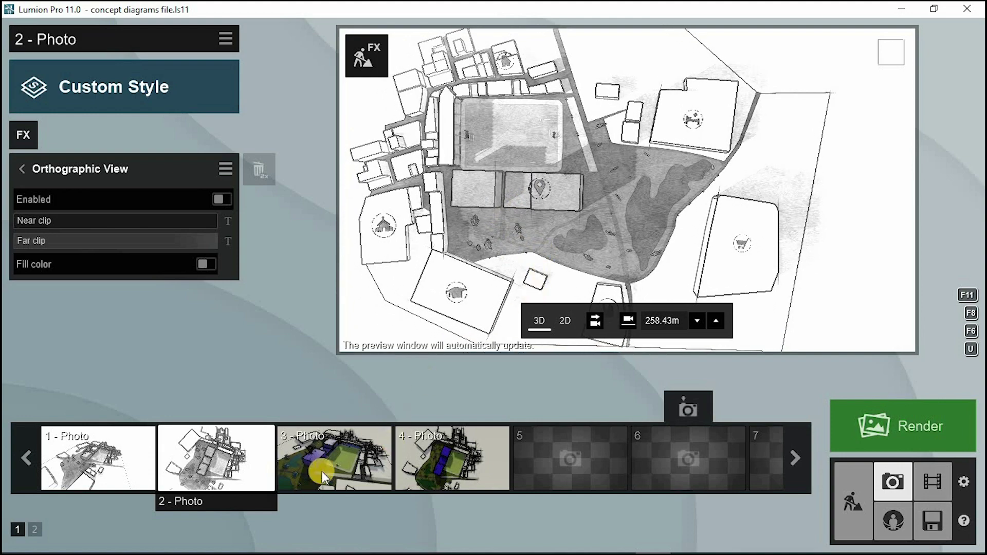
pyautogui.click(199, 410)
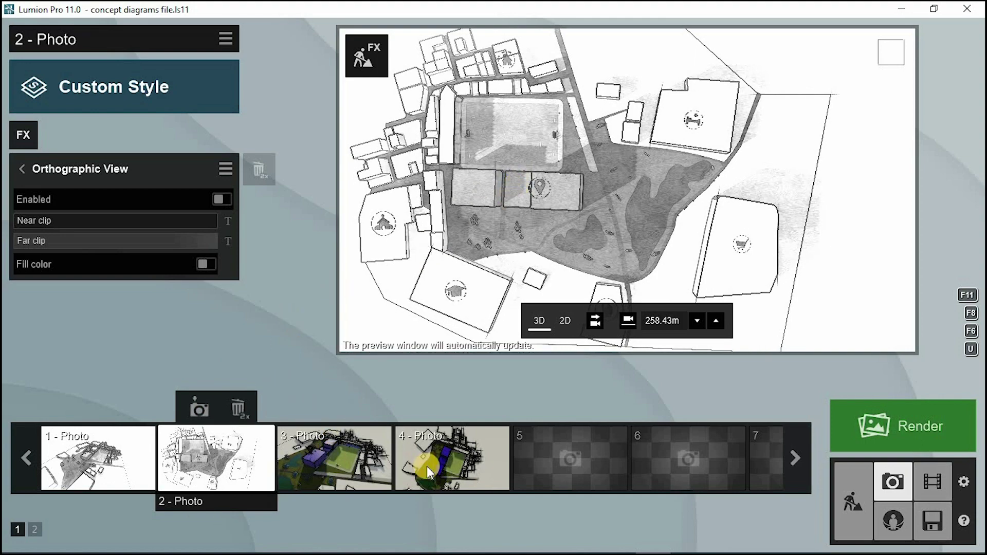
# In build mode, move the proposed building icon slightly along the blue building's roof.
pyautogui.click(853, 501)
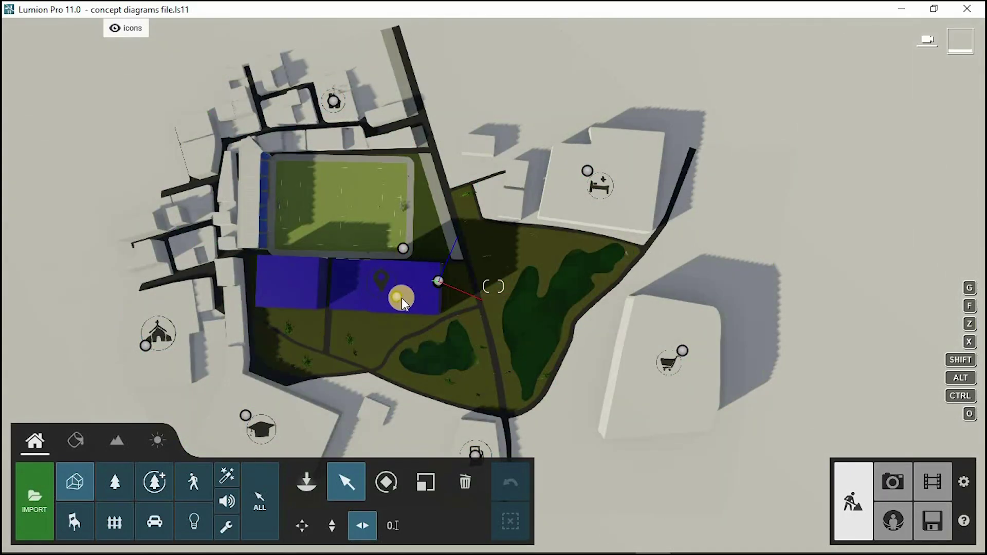
pyautogui.click(402, 298)
pyautogui.moveTo(409, 298); pyautogui.dragTo(410, 298)
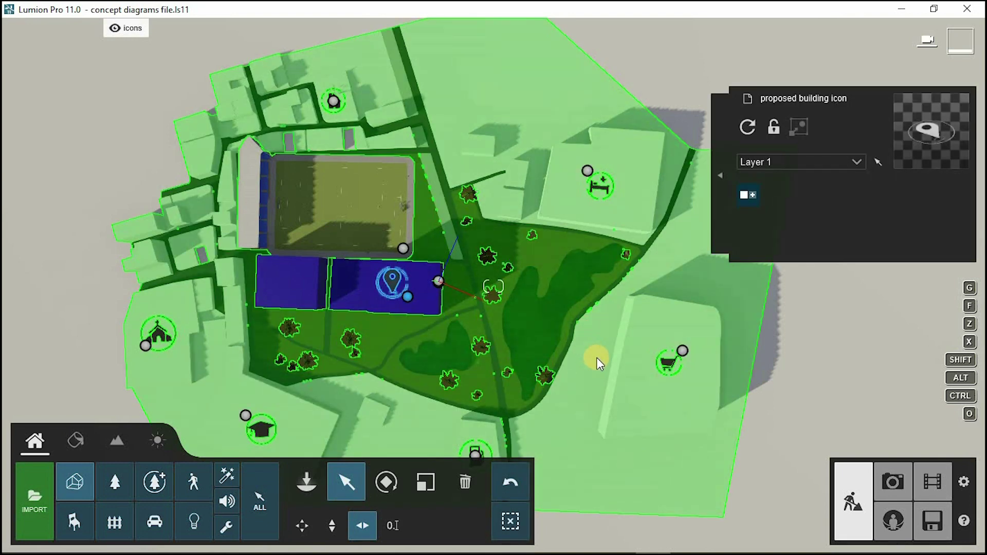
# Render photo 2 at Print size, 3840x2160, and save it as JPG file 2 in New folder.
pyautogui.click(894, 486)
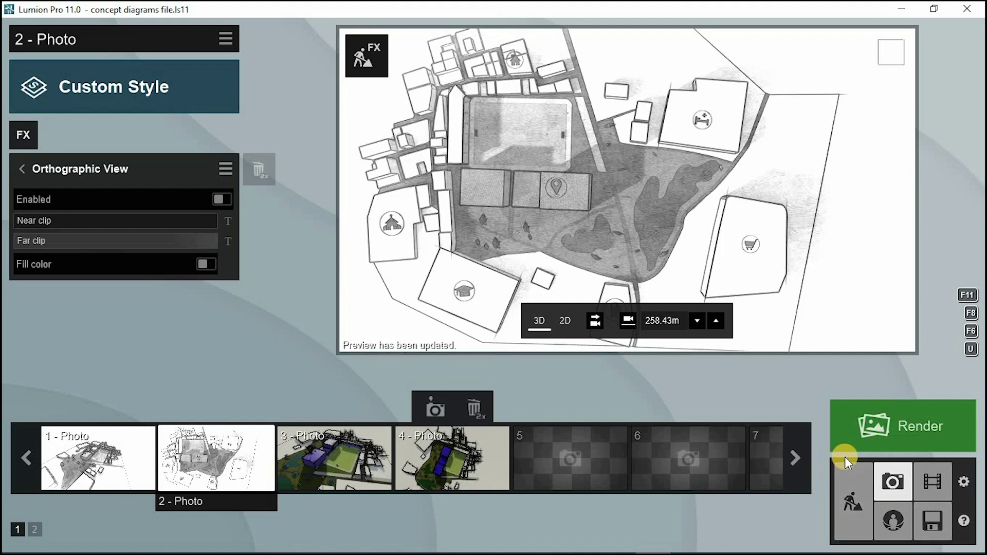
pyautogui.click(902, 422)
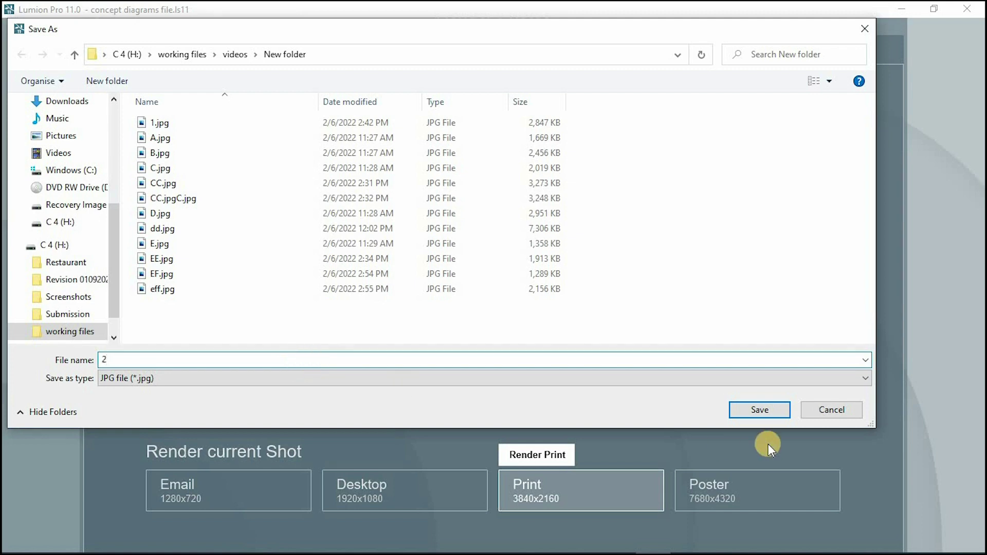
pyautogui.click(779, 409)
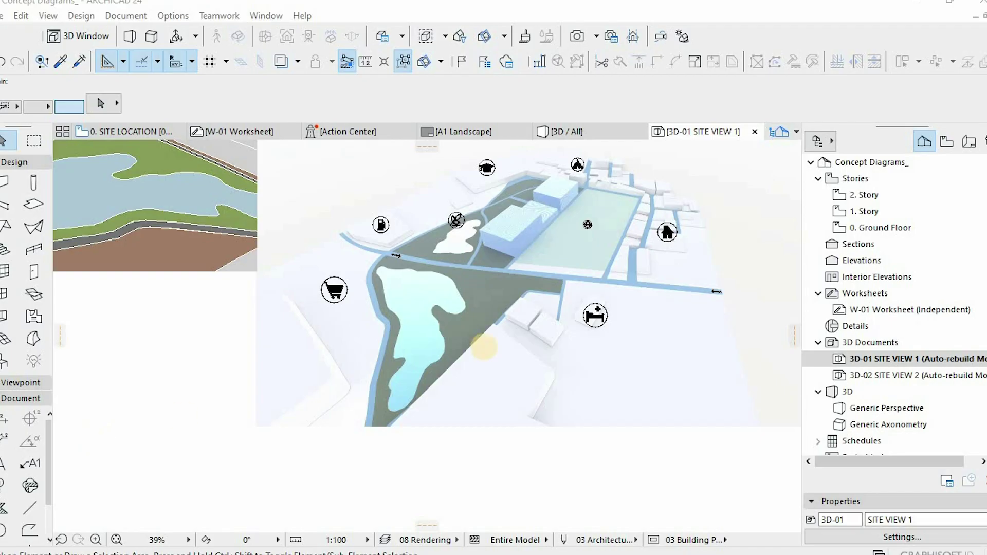
# In ARCHICAD, examine the location icons and road arrows laid over the rendered image in 3D-01 SITE VIEW 1.
pyautogui.scroll(2, 539, 352)
pyautogui.moveTo(540, 352); pyautogui.dragTo(450, 421, button='middle')
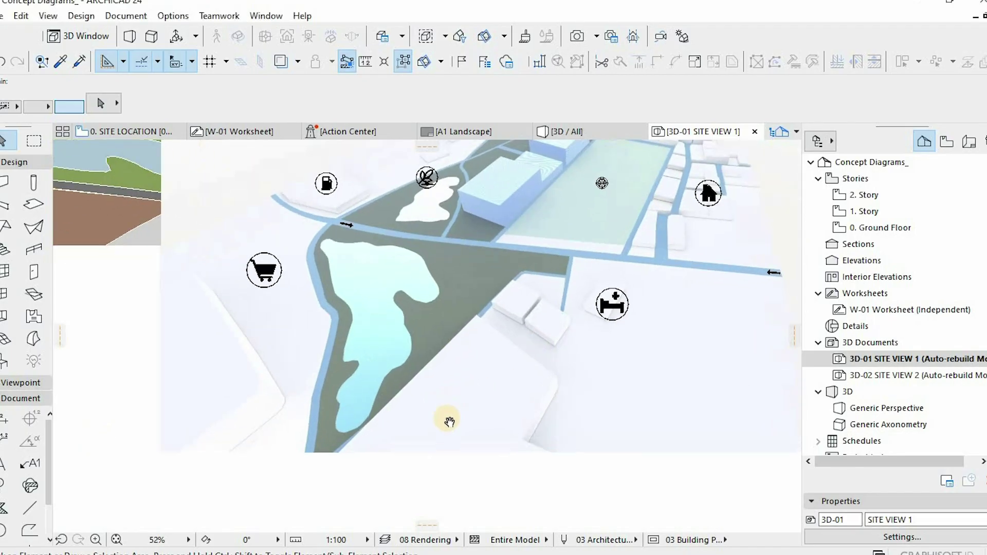
pyautogui.click(635, 250)
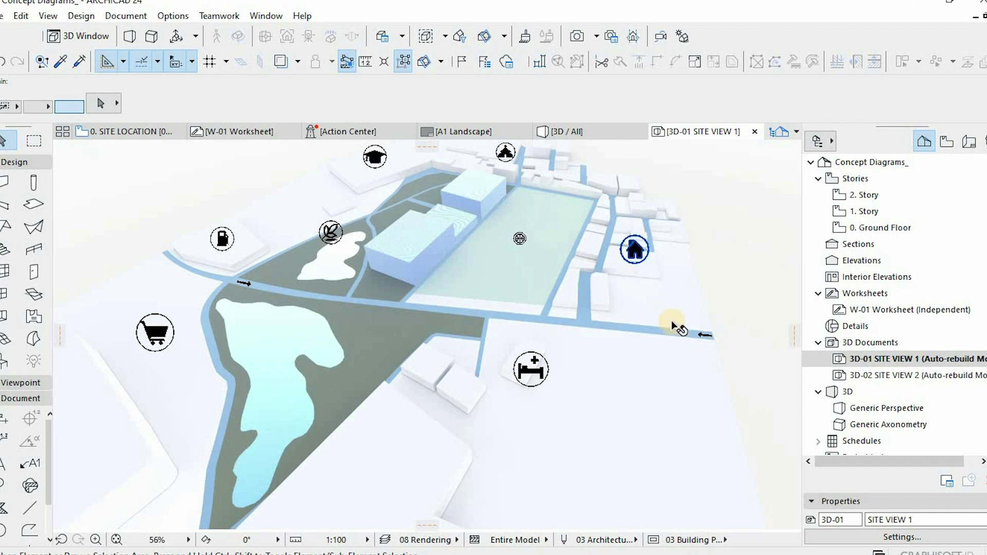
pyautogui.scroll(3, 706, 341)
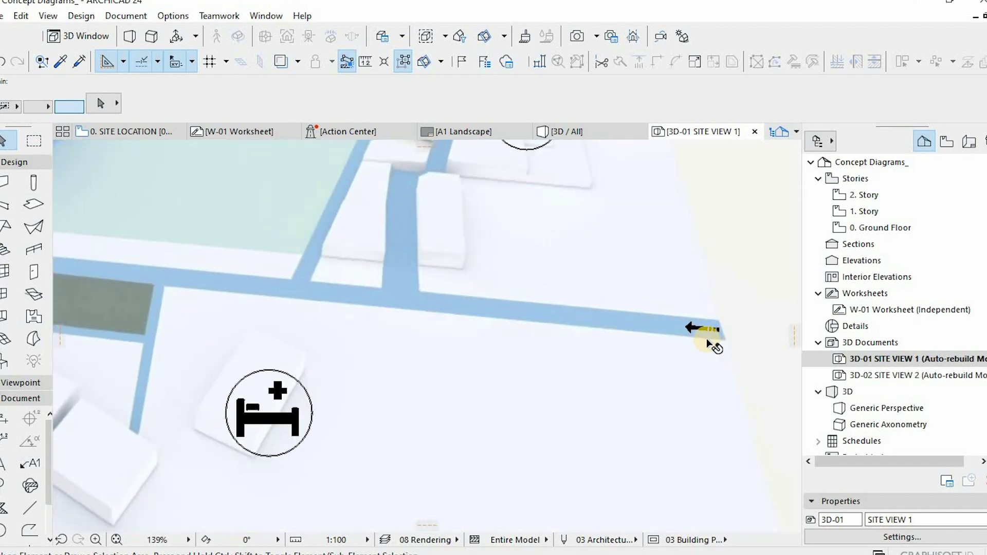
pyautogui.scroll(-2, 702, 333)
pyautogui.scroll(-2, 627, 304)
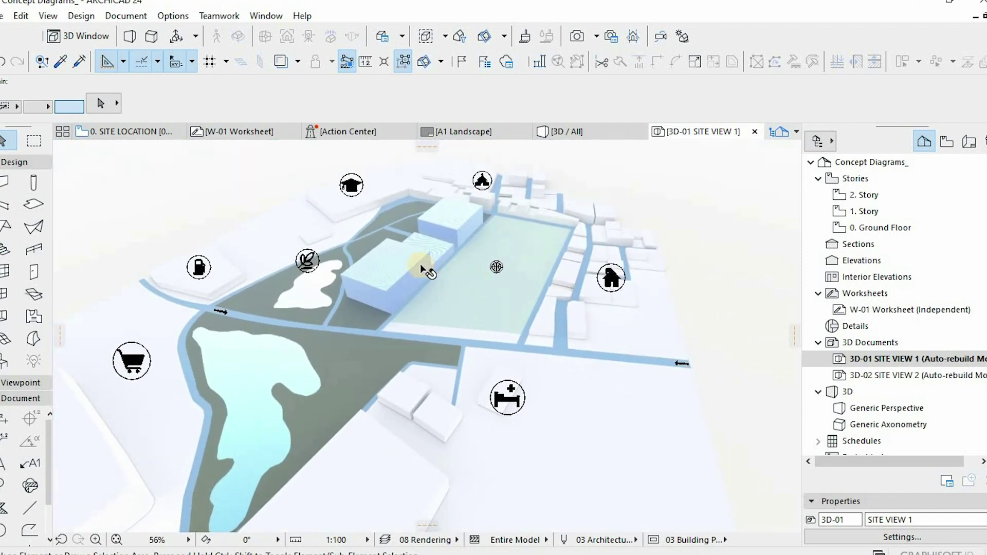
pyautogui.scroll(-1, 404, 255)
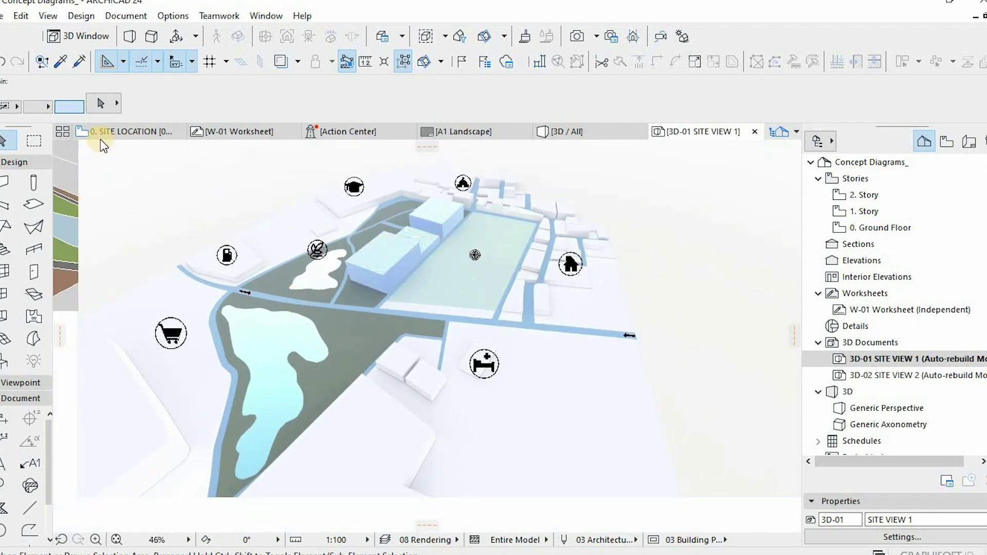
# Set the Object tool's default to residence icon from the MSBIM rooms icons folder of the Embedded Library.
pyautogui.doubleClick(3, 363)
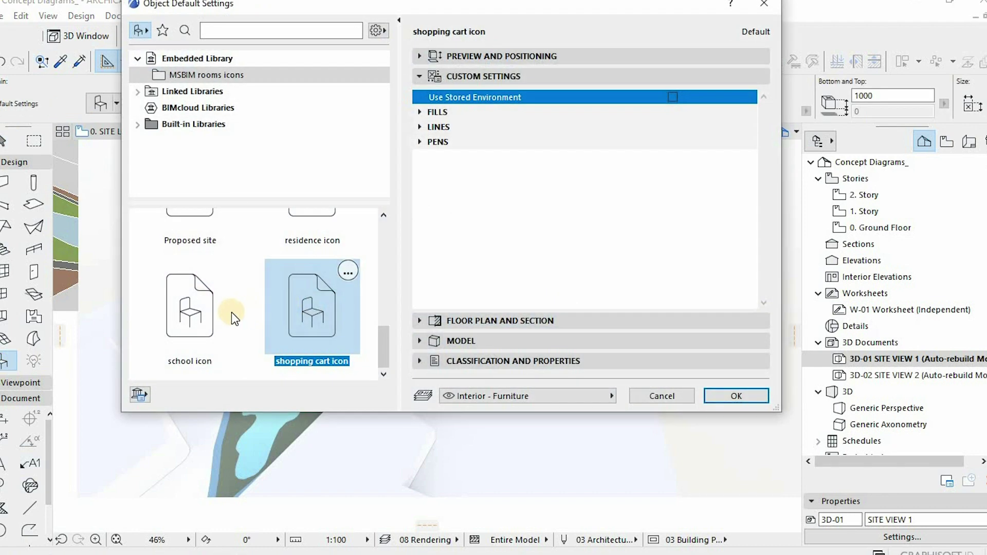
pyautogui.scroll(1, 297, 317)
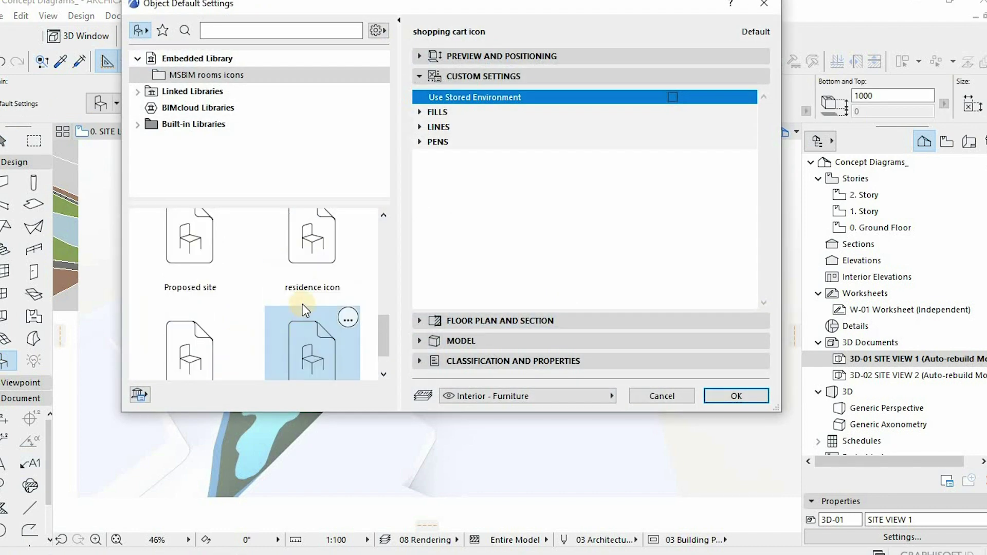
pyautogui.click(313, 250)
pyautogui.click(739, 398)
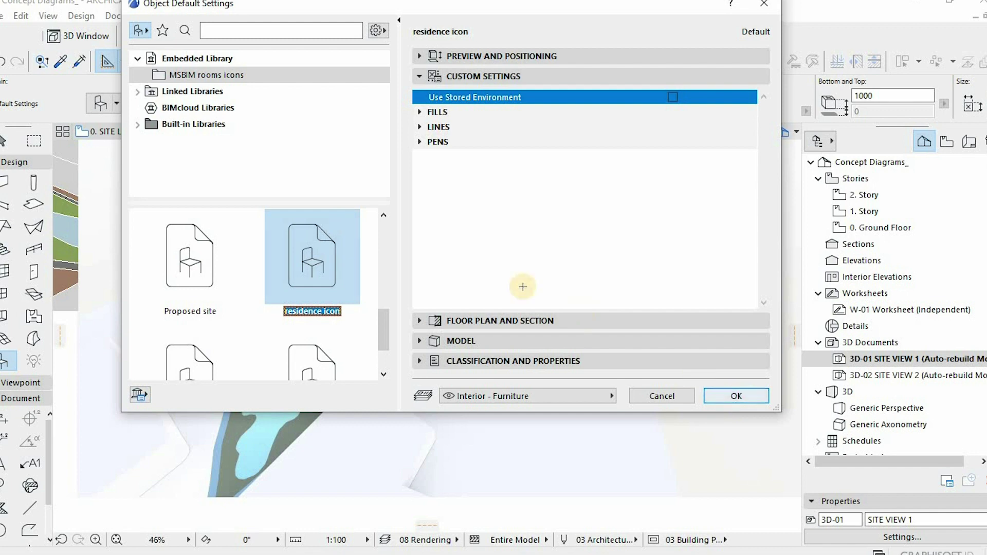
# Try placing a residence icon near the gap between the proposed buildings in the site view, and delete it.
pyautogui.scroll(5, 424, 226)
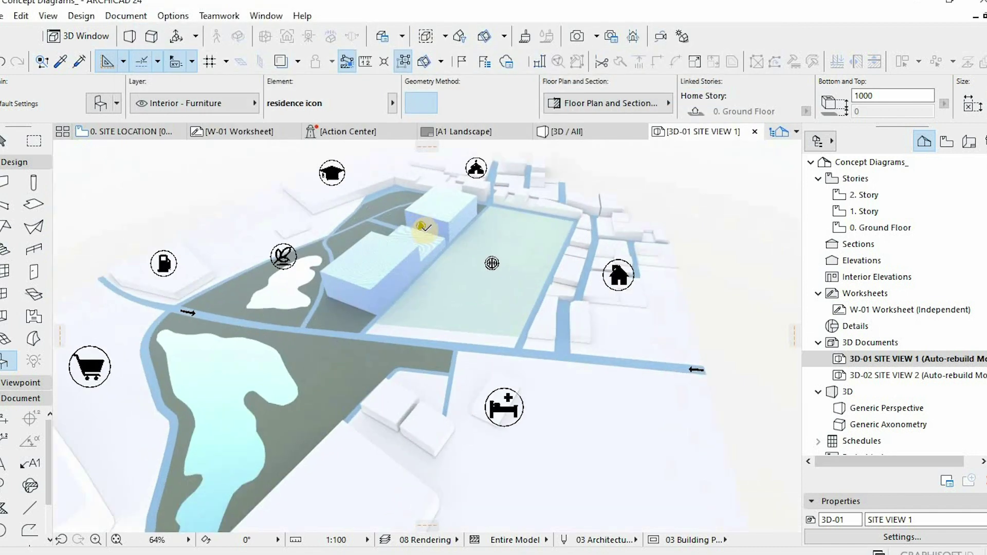
pyautogui.press('shift')
pyautogui.click(418, 219)
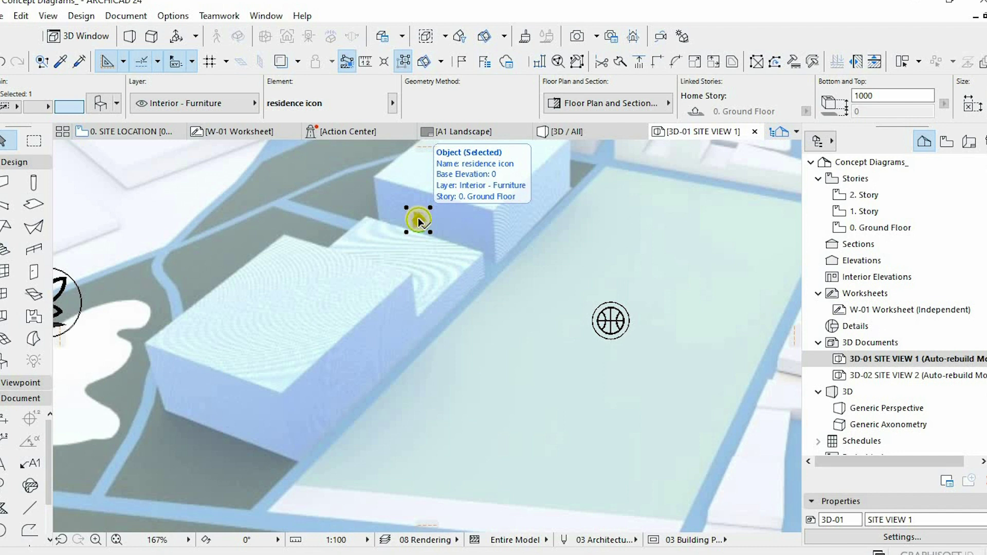
pyautogui.click(418, 219)
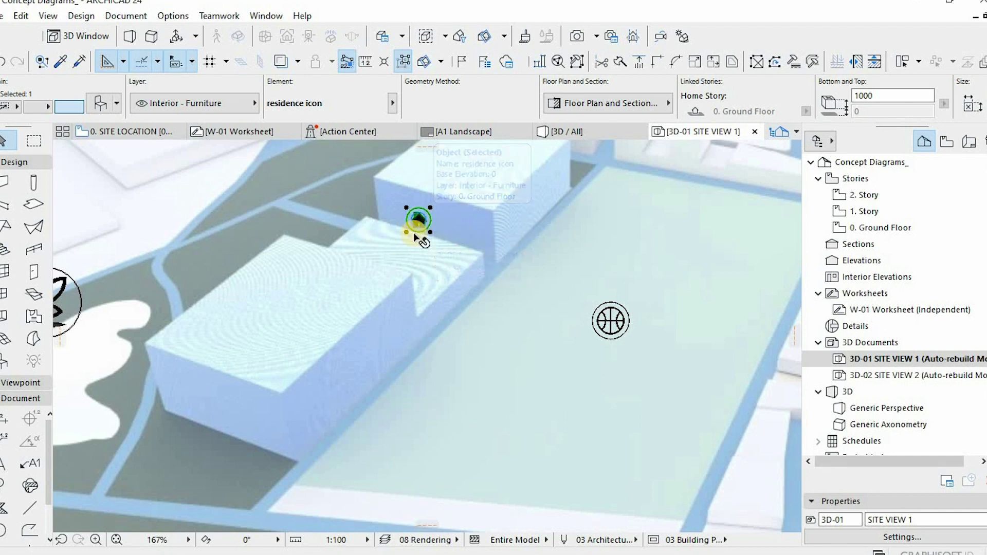
pyautogui.press('Delete')
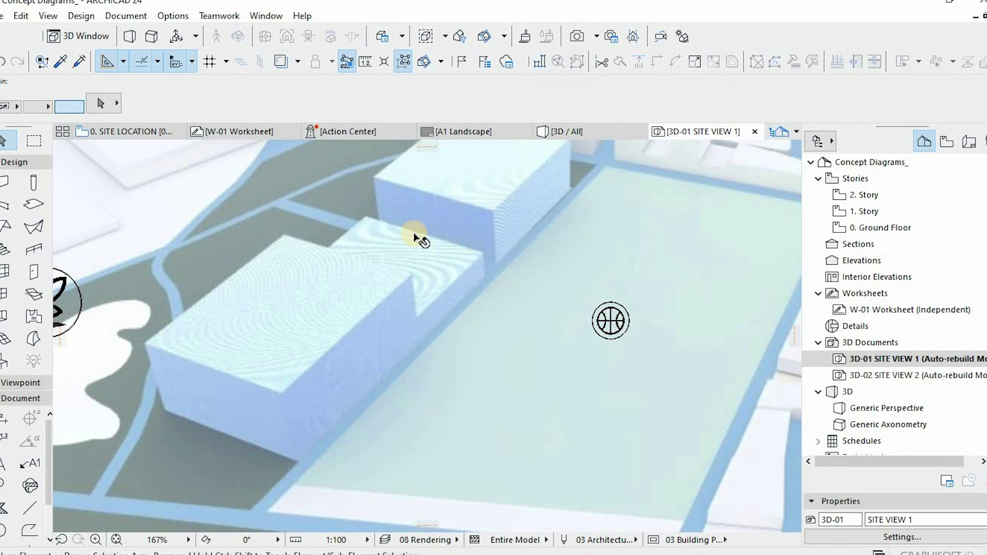
# Choose the Proposed site object from the MSBIM rooms icons folder and place it between the proposed buildings in the site view.
pyautogui.doubleClick(3, 360)
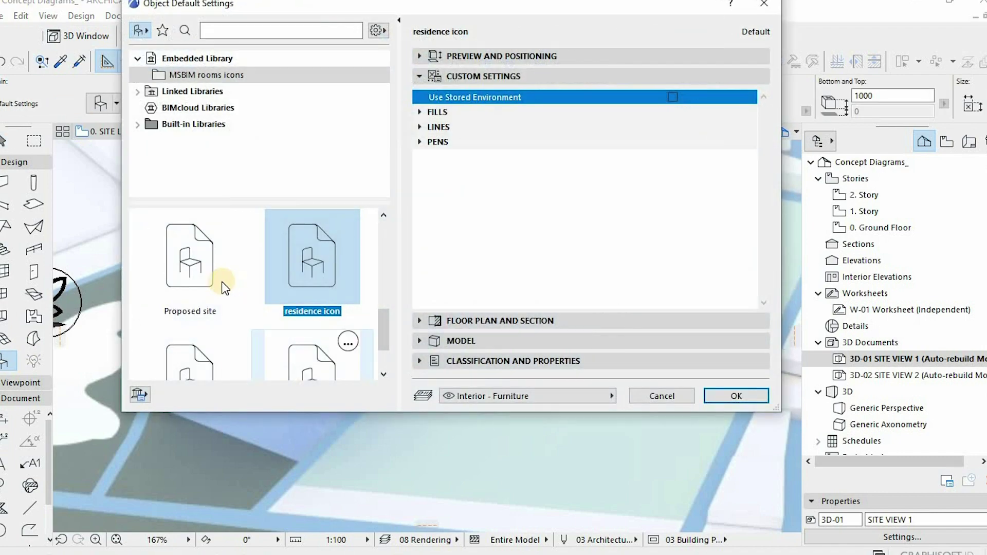
pyautogui.scroll(1, 225, 287)
pyautogui.click(184, 322)
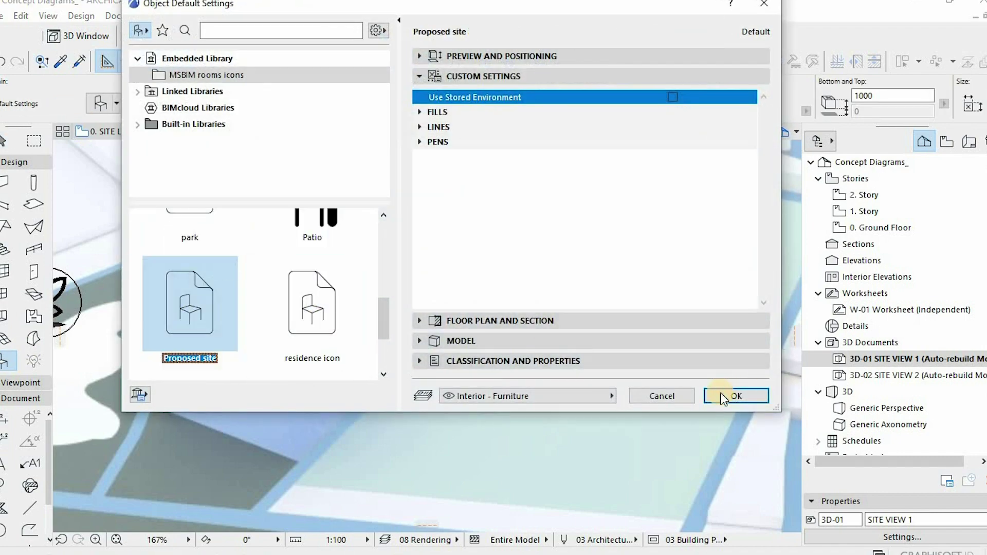
pyautogui.press('Return')
pyautogui.click(404, 252)
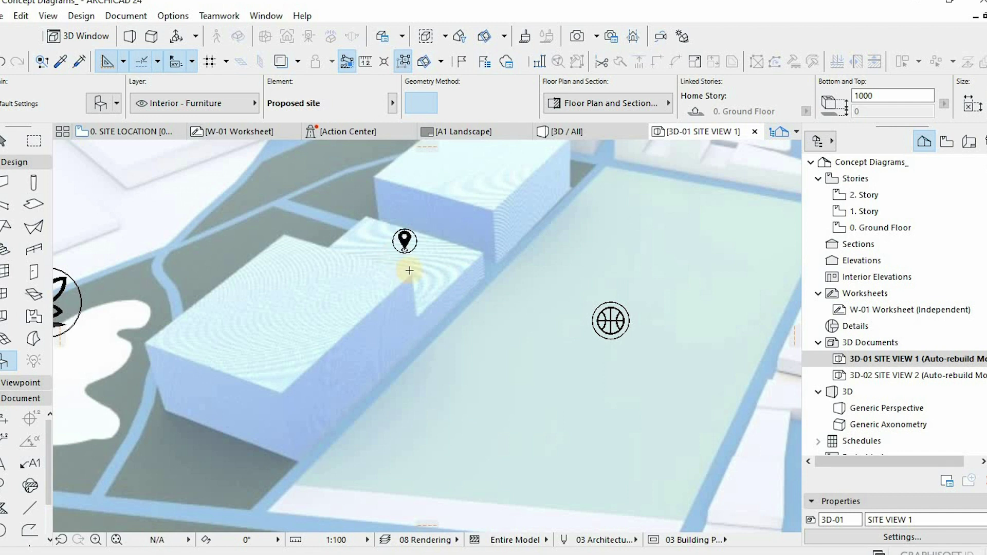
pyautogui.press('Escape')
# Stretch the Proposed site icon from its corner to about 1700 mm across.
pyautogui.click(402, 241)
pyautogui.click(402, 240)
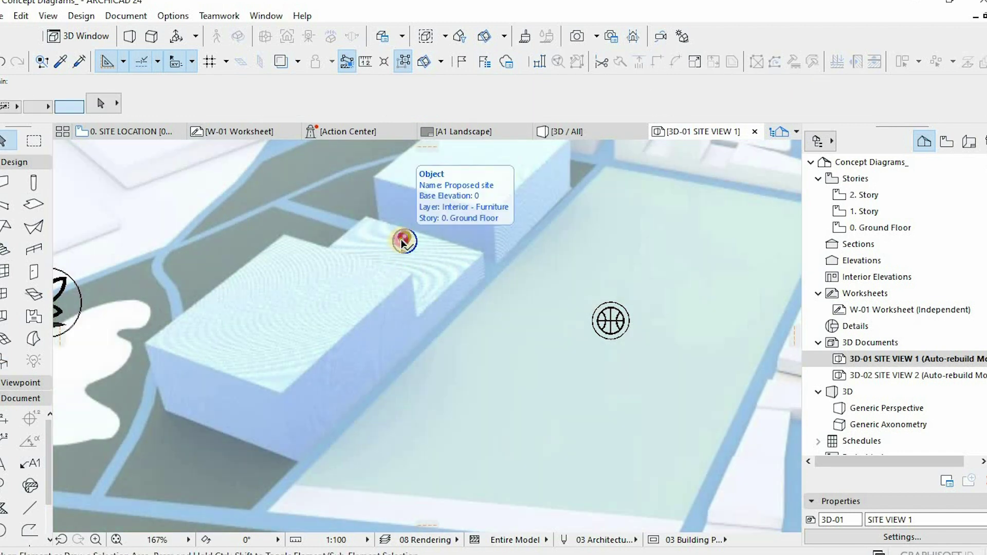
pyautogui.click(414, 234)
pyautogui.click(417, 228)
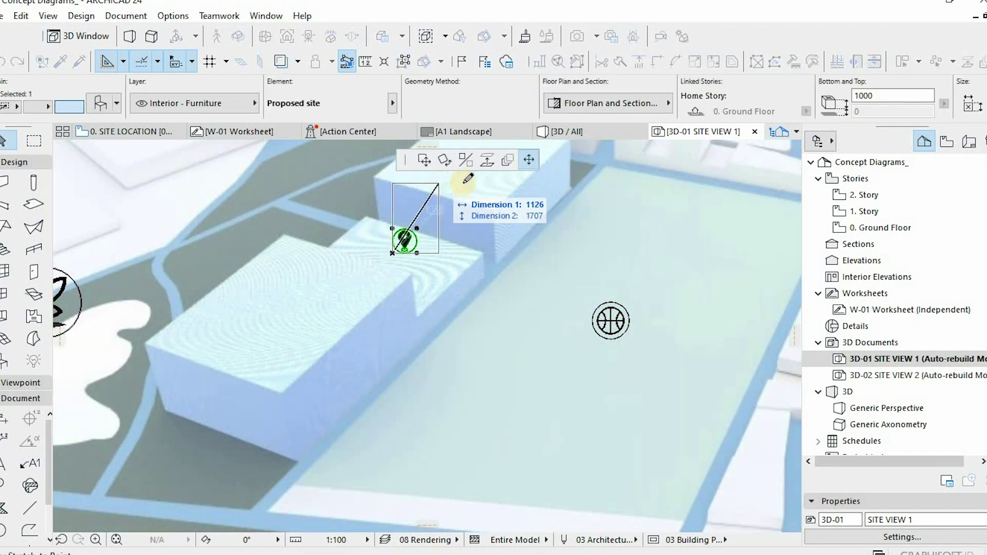
pyautogui.click(463, 183)
pyautogui.moveTo(465, 171); pyautogui.dragTo(414, 251, button='middle')
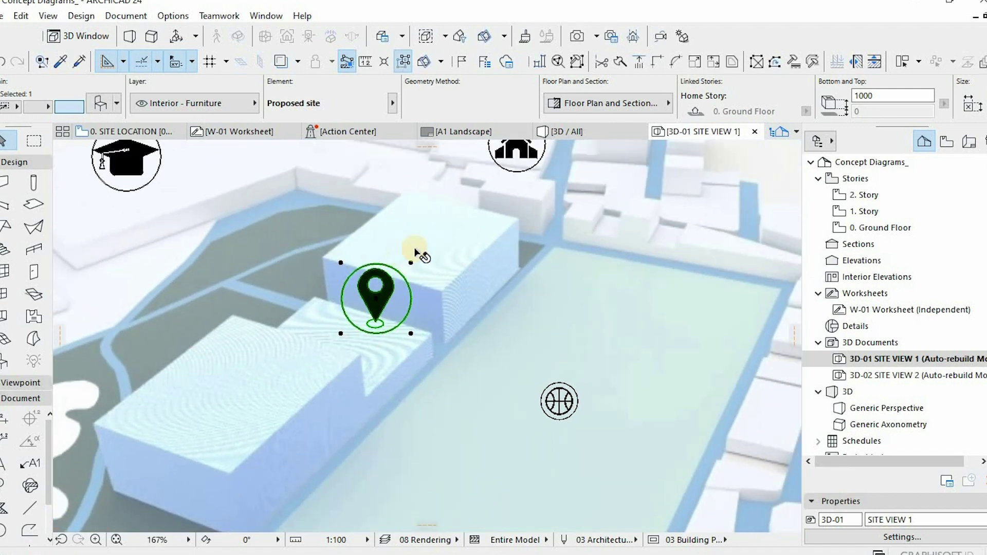
pyautogui.press('Escape')
# Shift the Proposed site icon slightly westward so it sits over the path between the two building blocks.
pyautogui.scroll(-3, 436, 259)
pyautogui.click(403, 271)
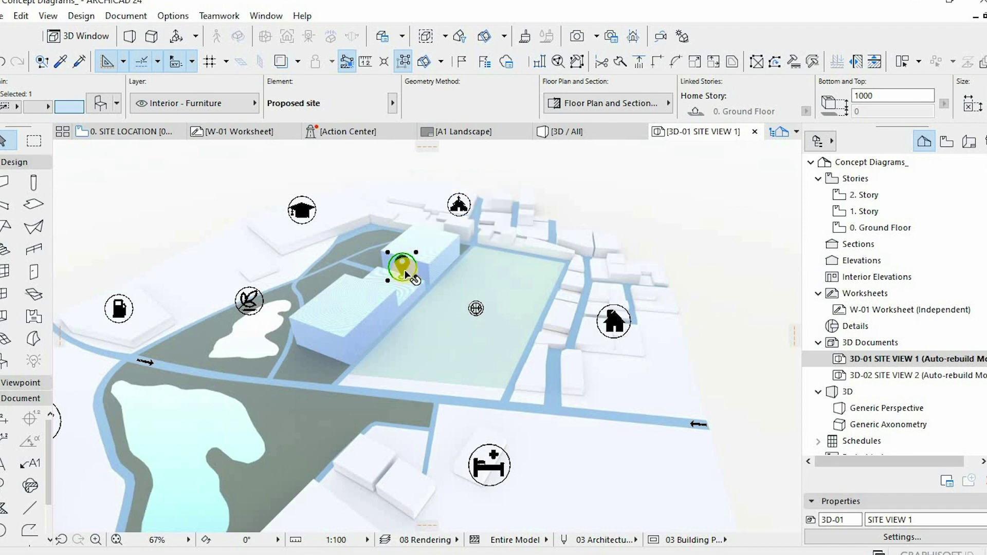
pyautogui.click(407, 267)
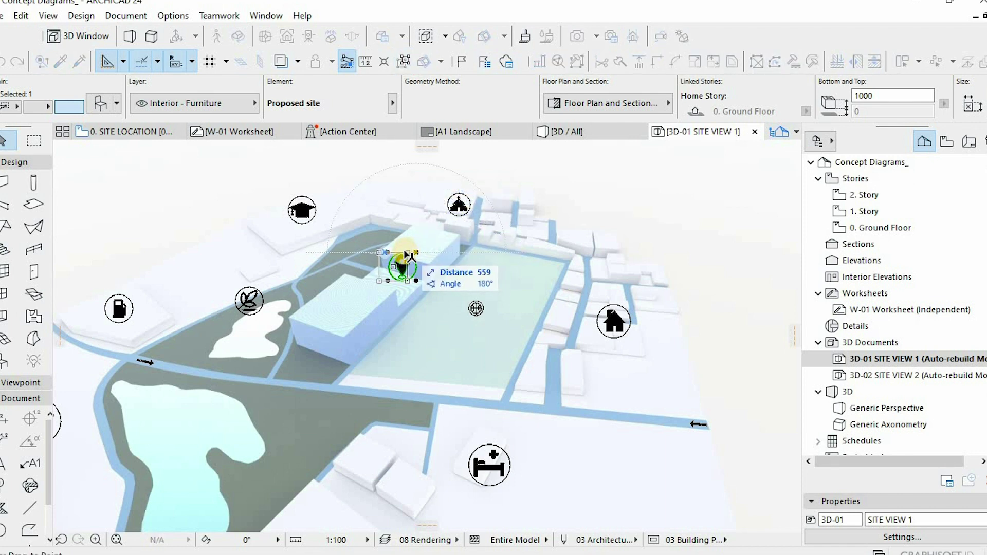
pyautogui.click(405, 255)
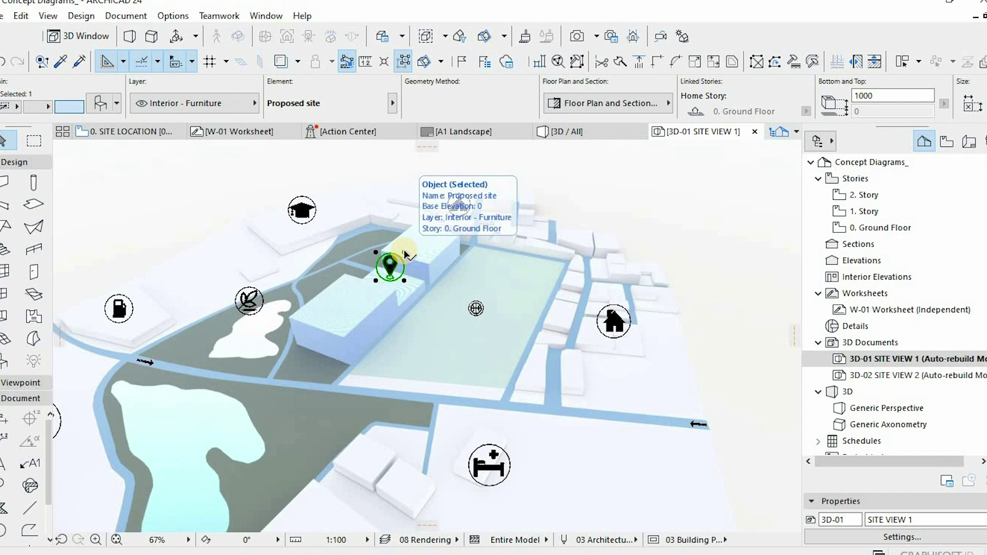
pyautogui.press('Escape')
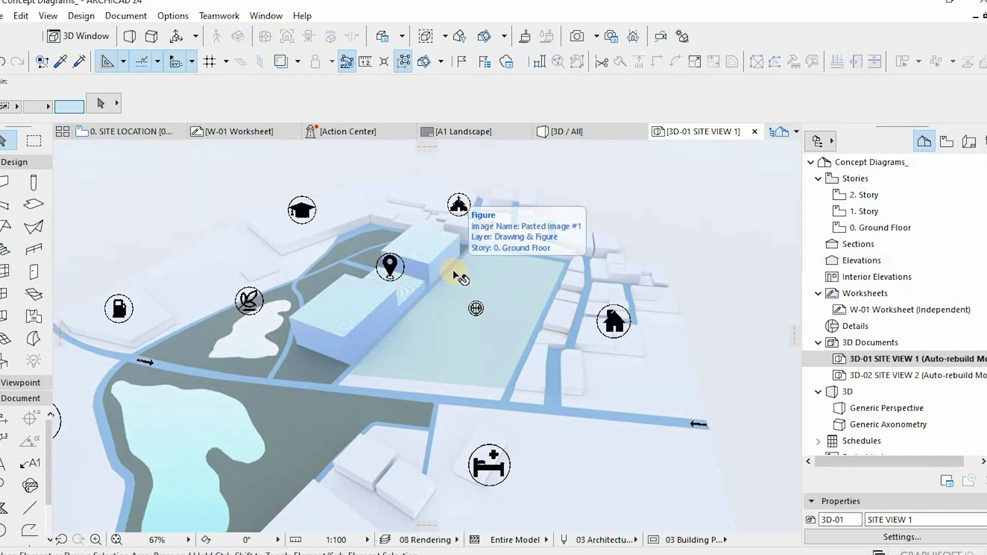
pyautogui.keyDown('shift'); pyautogui.moveTo(458, 278); pyautogui.dragTo(516, 335, button='middle'); pyautogui.keyUp('shift')
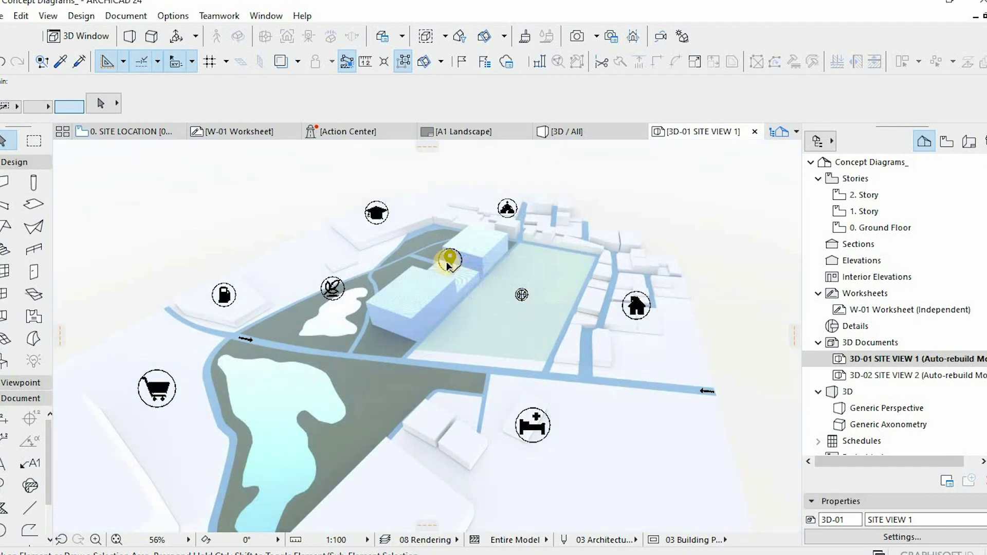
pyautogui.moveTo(464, 235); pyautogui.dragTo(483, 195, button='middle')
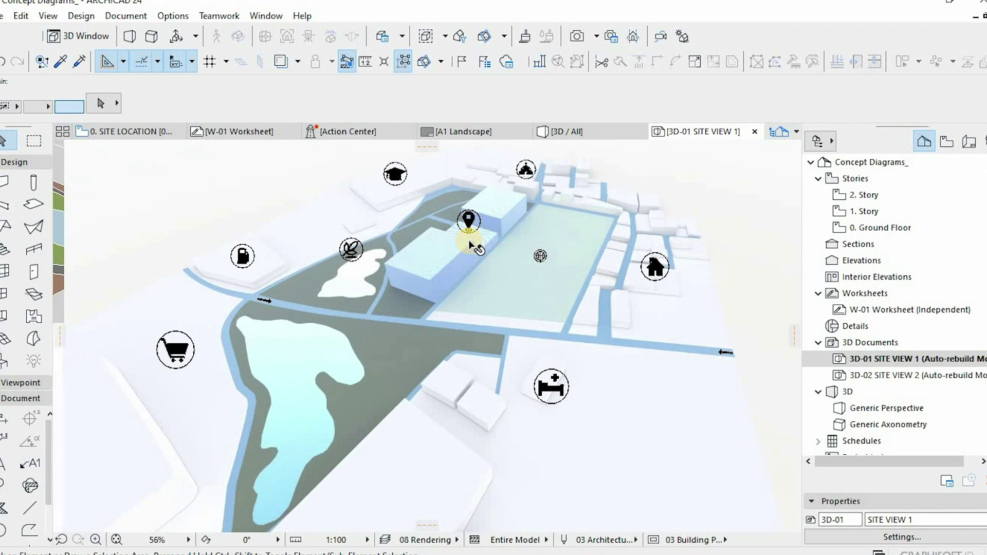
pyautogui.scroll(-2, 470, 246)
pyautogui.scroll(-2, 452, 254)
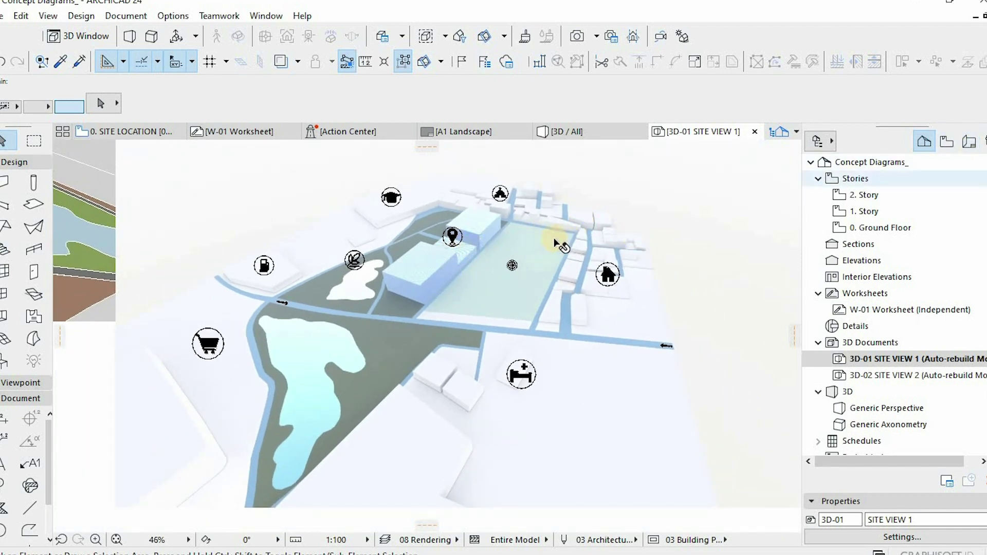
# Open the A1 Landscape master layout and delete the 3D-02 SITE VIEW 2 drawing placed on it.
pyautogui.click(969, 141)
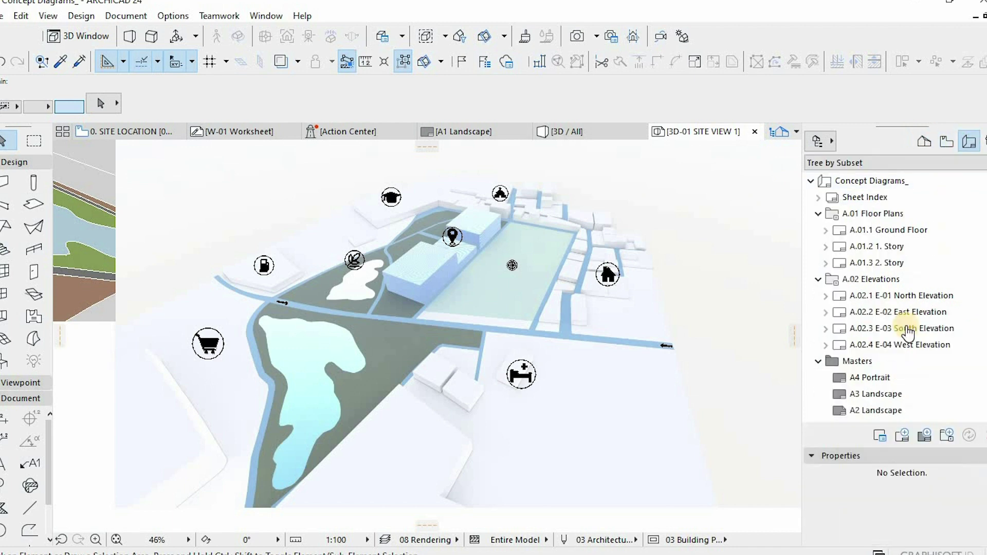
pyautogui.scroll(-1, 874, 359)
pyautogui.click(869, 395)
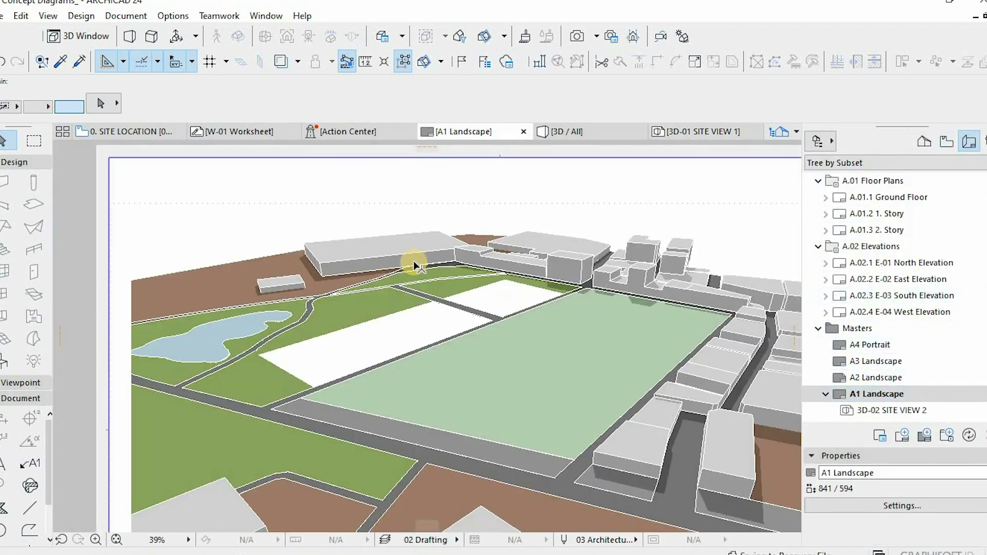
pyautogui.scroll(-3, 484, 307)
pyautogui.click(483, 307)
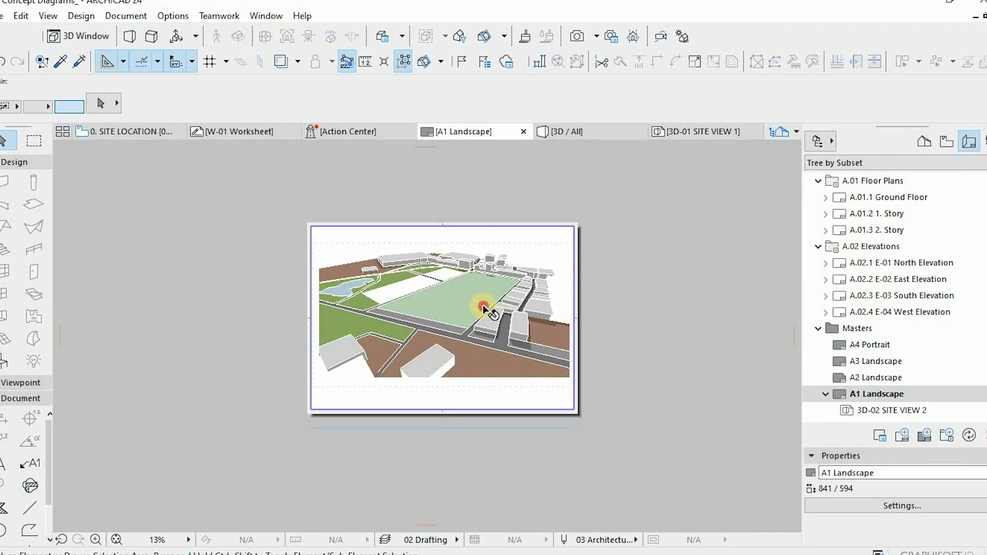
pyautogui.click(573, 281)
pyautogui.press('Escape')
pyautogui.press('Delete')
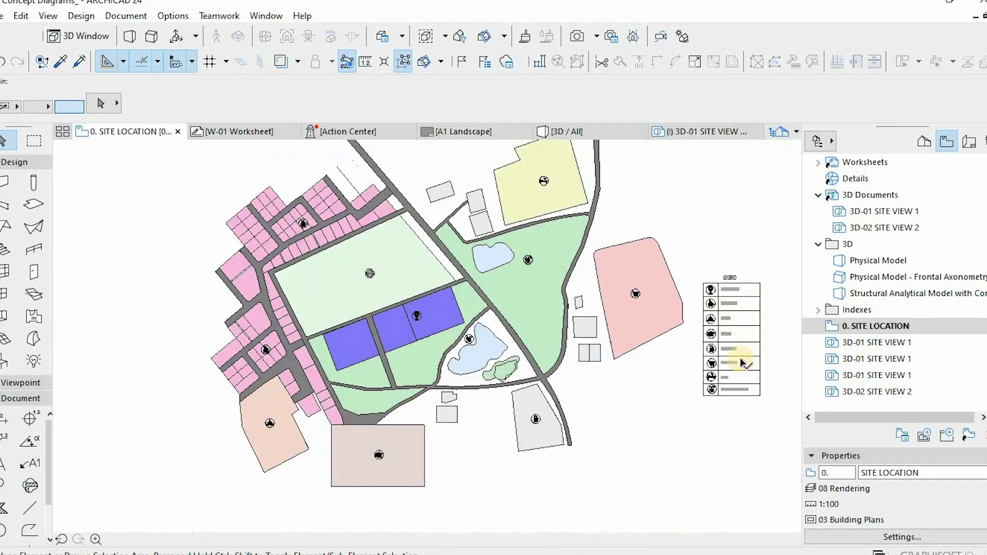
# Select the whole LEGEND table beside the SITE LOCATION plan and copy it.
pyautogui.moveTo(772, 413); pyautogui.dragTo(699, 263)
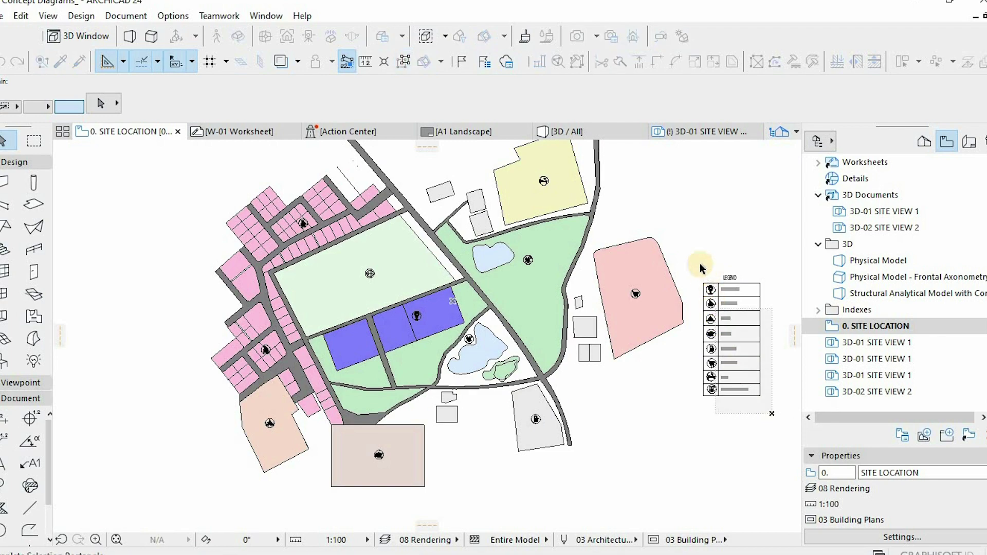
pyautogui.click(721, 280)
pyautogui.scroll(5, 732, 285)
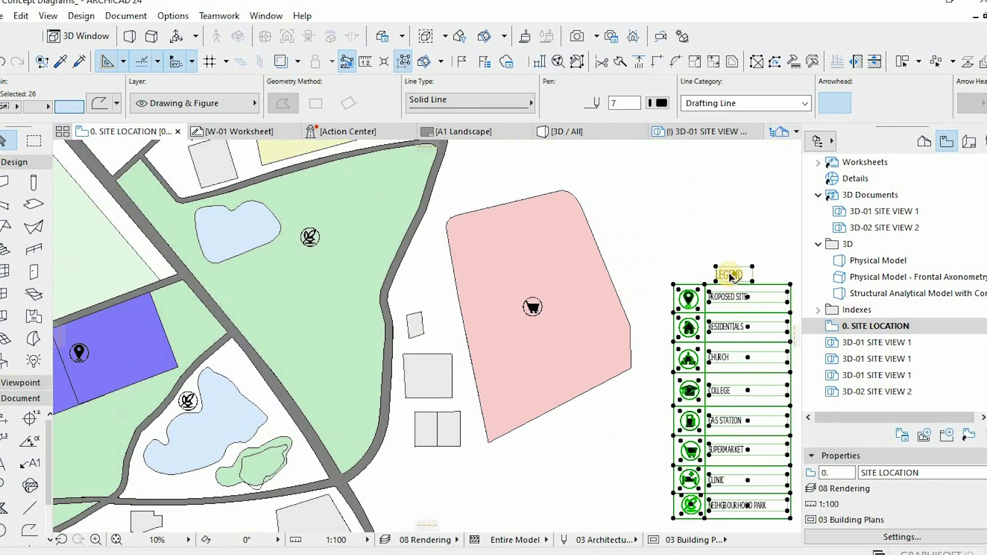
pyautogui.rightClick(727, 297)
pyautogui.click(761, 308)
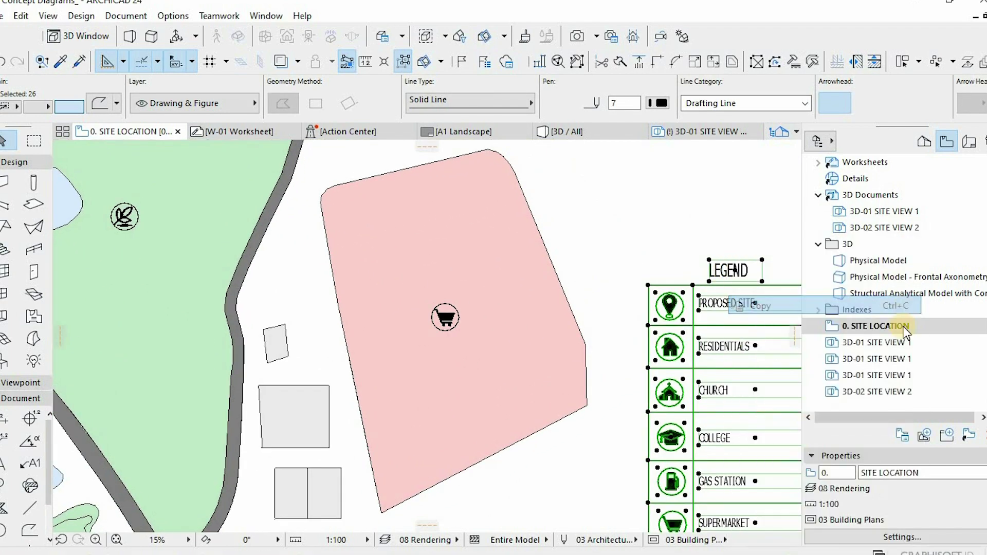
# Open the first saved 3D-01 SITE VIEW 1 view and paste the legend at the center of the current view, zooming to it.
pyautogui.doubleClick(881, 343)
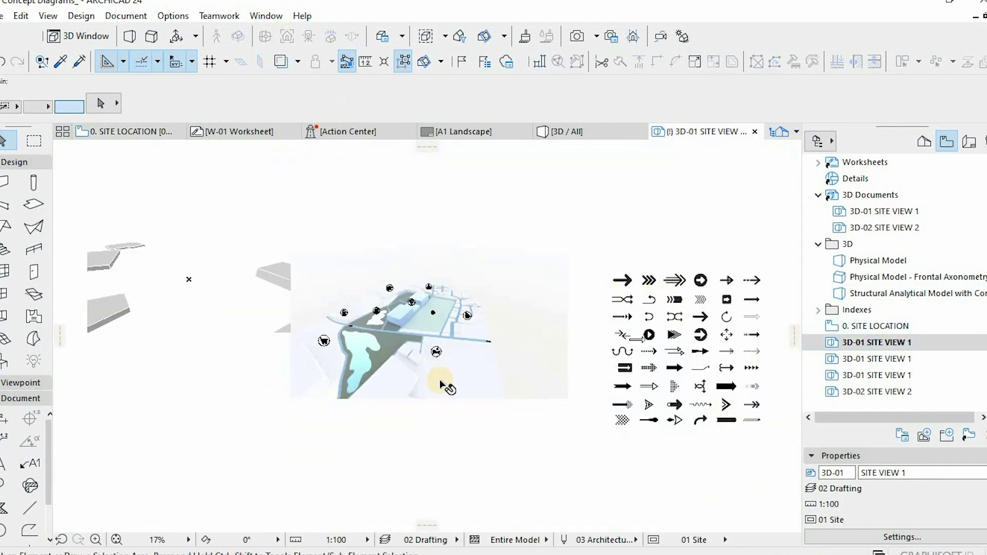
pyautogui.scroll(4, 452, 379)
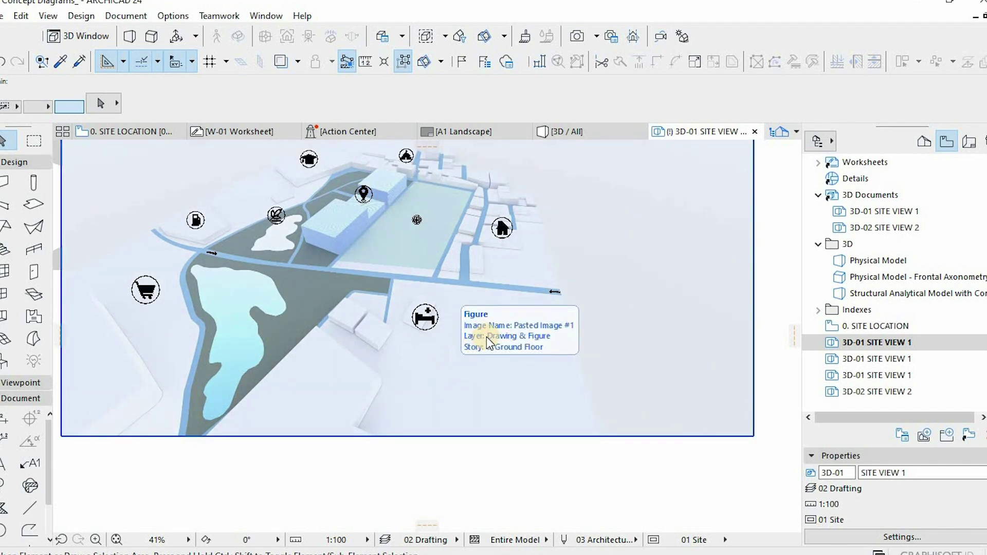
pyautogui.hotkey('ctrl', 'v')
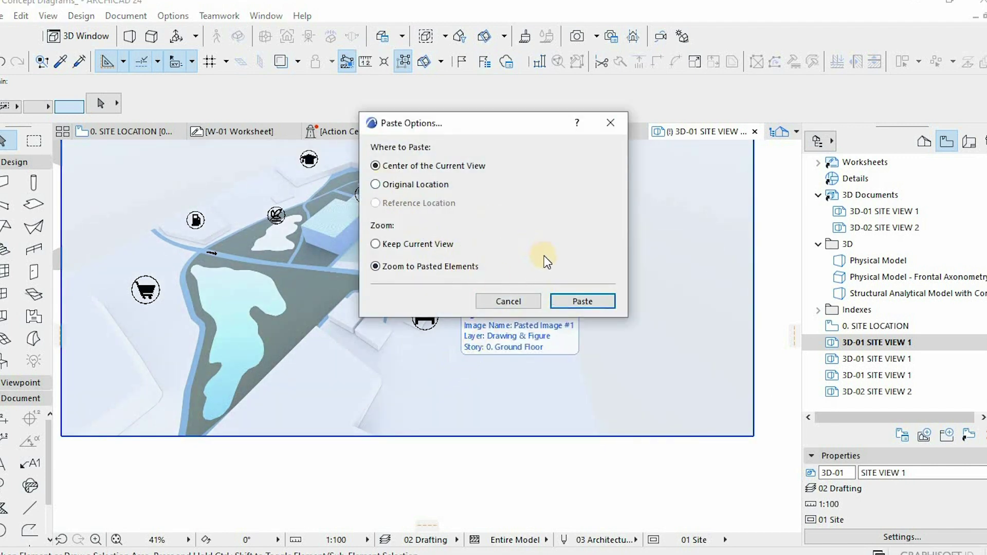
pyautogui.click(581, 301)
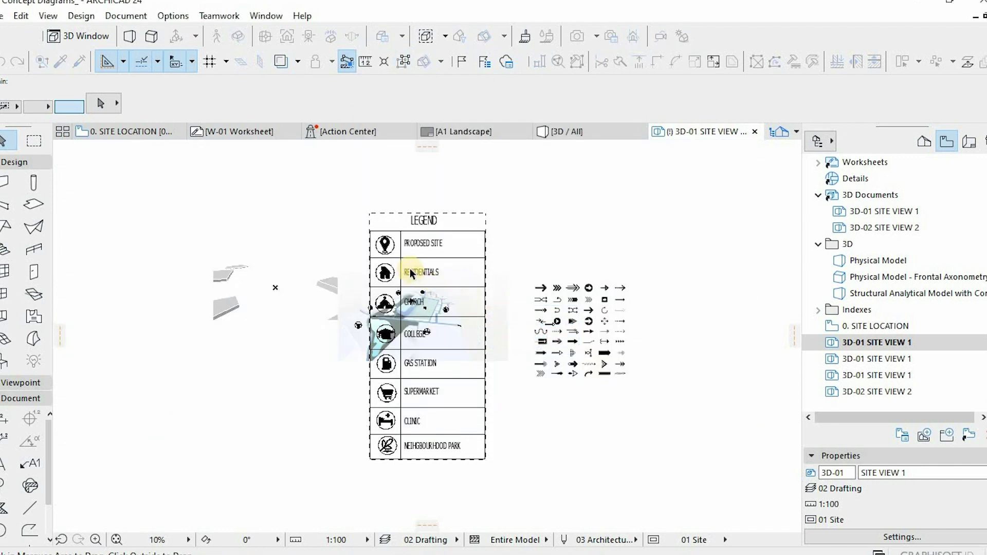
# Move the pasted legend by its upper corner onto the blank ground at the clinic icon in the rendered image.
pyautogui.click(370, 213)
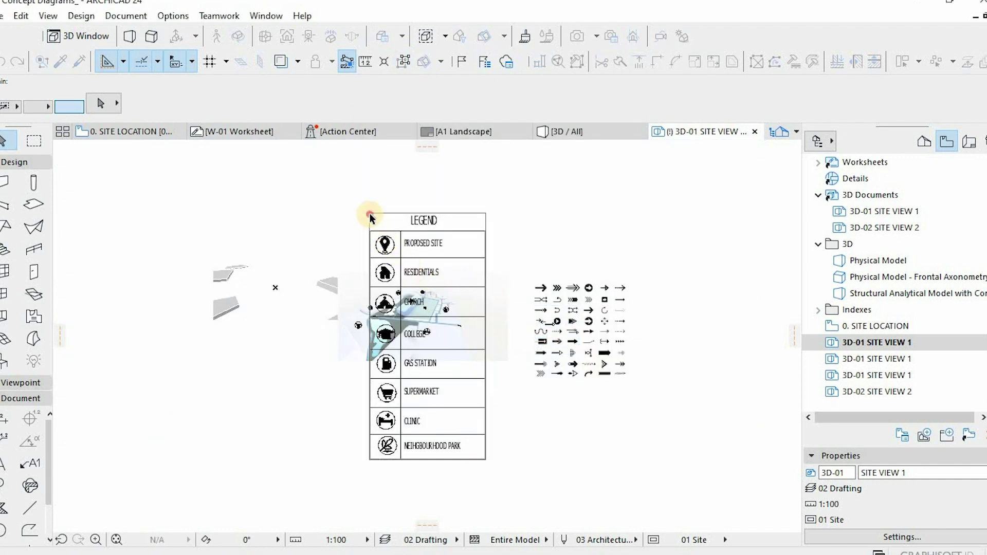
pyautogui.scroll(5, 425, 340)
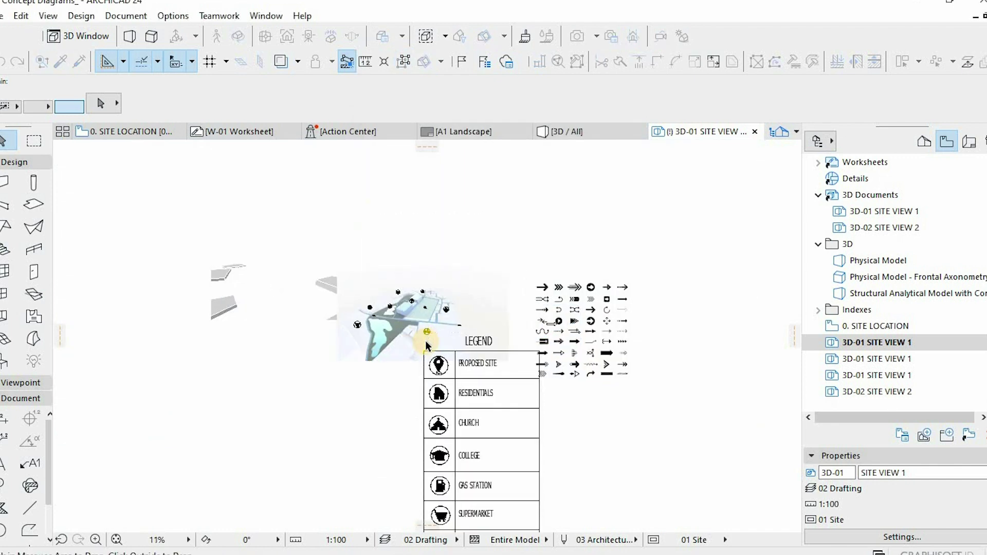
pyautogui.scroll(3, 425, 340)
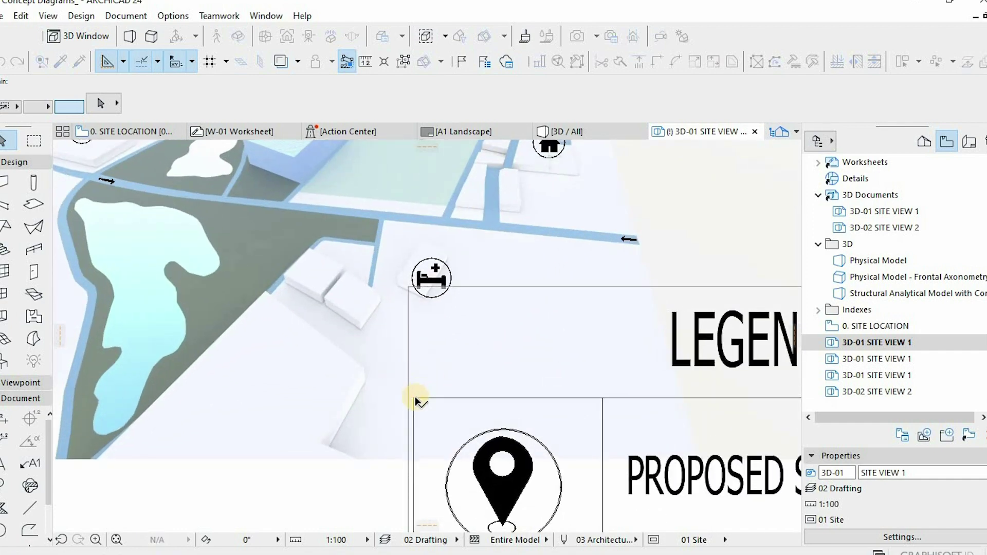
pyautogui.scroll(-6, 425, 278)
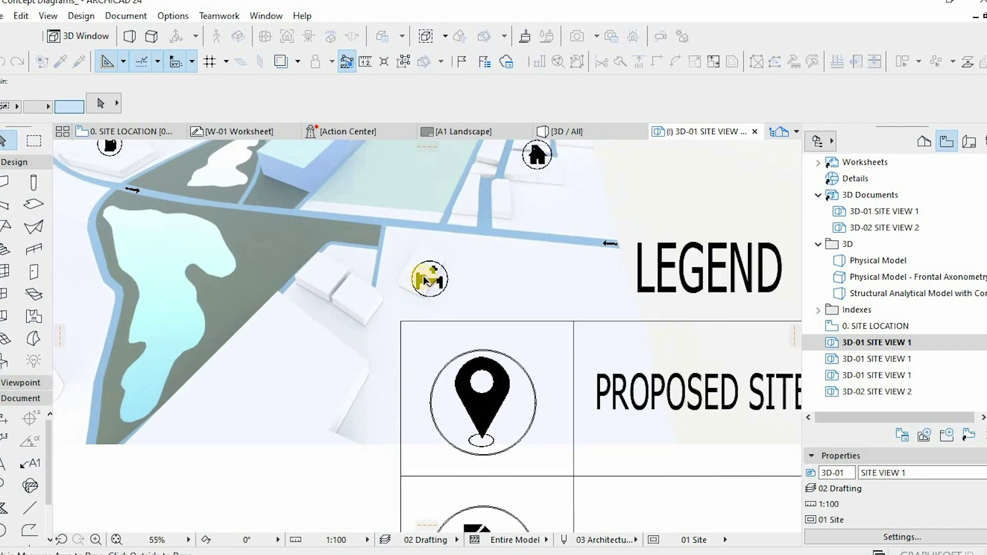
pyautogui.click(425, 281)
# Resize the pasted legend graphically to a small fraction of its width, including library parts, text entities, arrows and markers.
pyautogui.hotkey('ctrl', 'k')
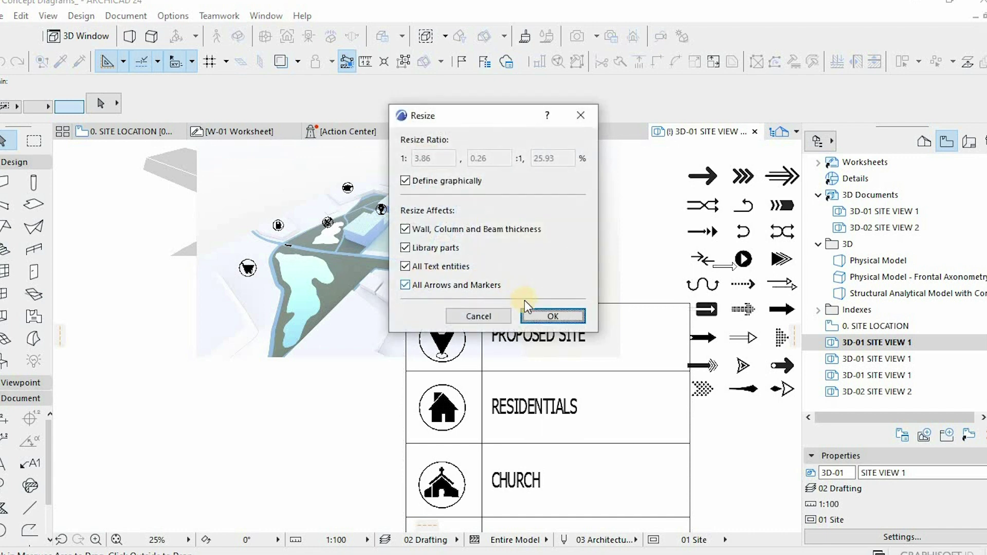
pyautogui.click(523, 315)
pyautogui.click(403, 258)
pyautogui.click(687, 257)
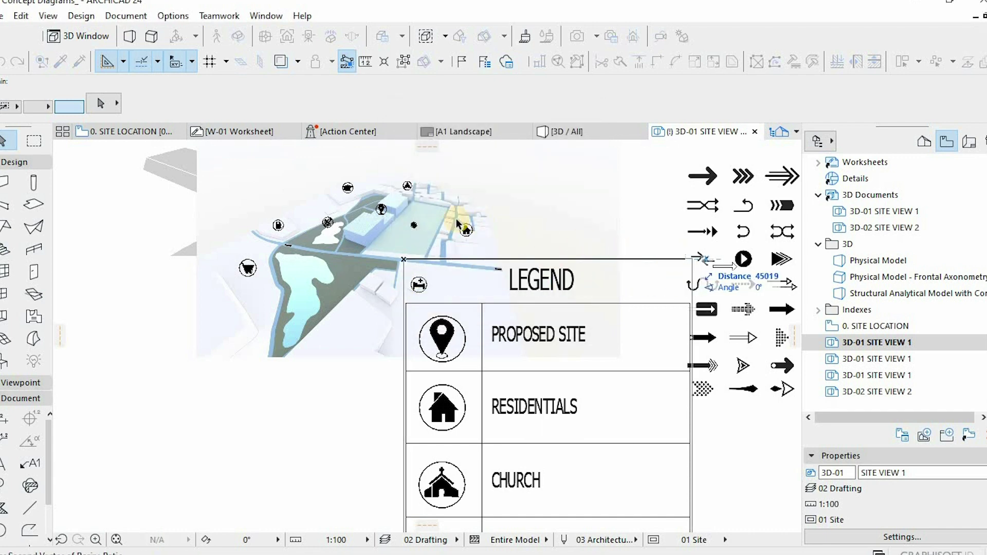
pyautogui.click(434, 218)
pyautogui.scroll(1, 421, 253)
pyautogui.scroll(2, 410, 280)
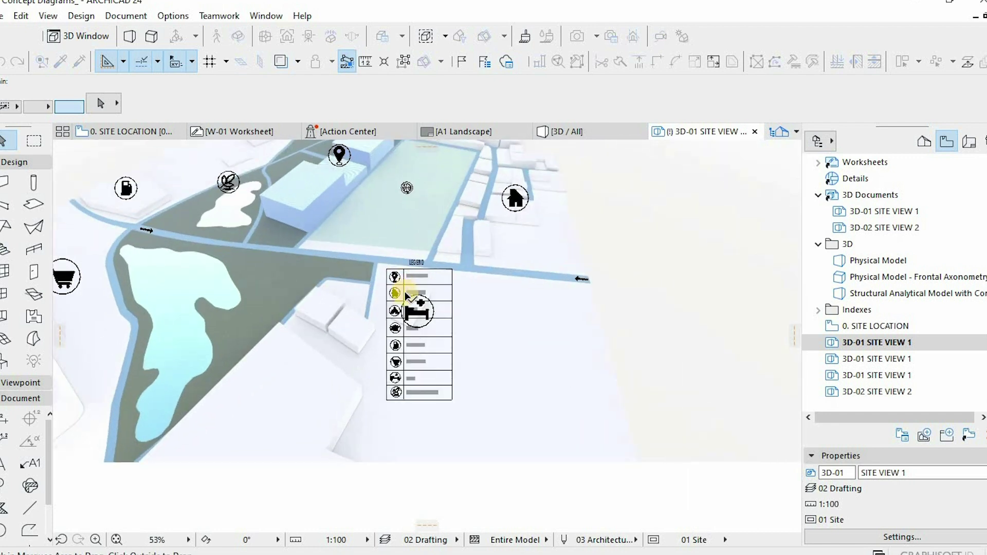
# Move the reduced legend clear of the clinic icon onto the empty ground just below the main road.
pyautogui.click(391, 267)
pyautogui.click(448, 282)
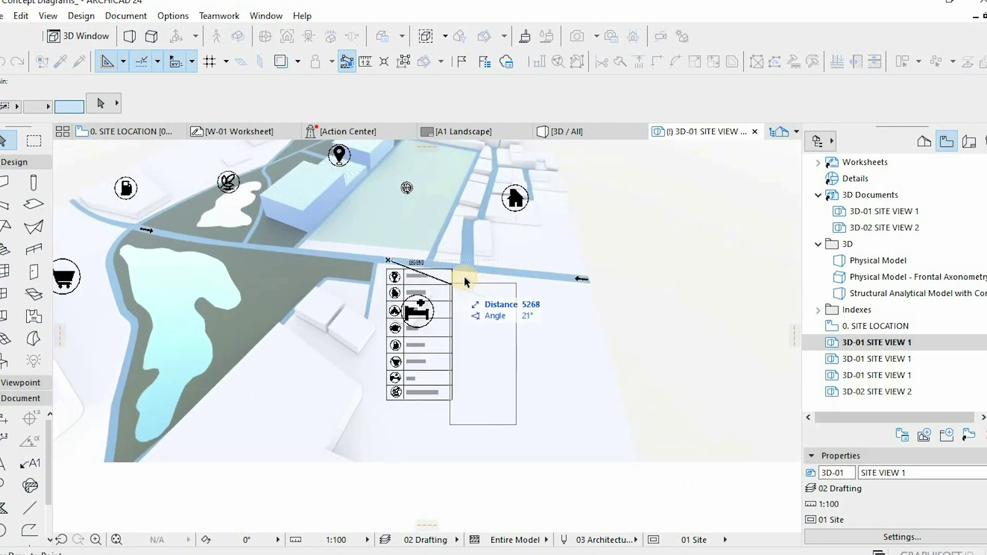
pyautogui.click(466, 277)
pyautogui.scroll(3, 482, 296)
pyautogui.scroll(-5, 610, 294)
pyautogui.scroll(3, 467, 326)
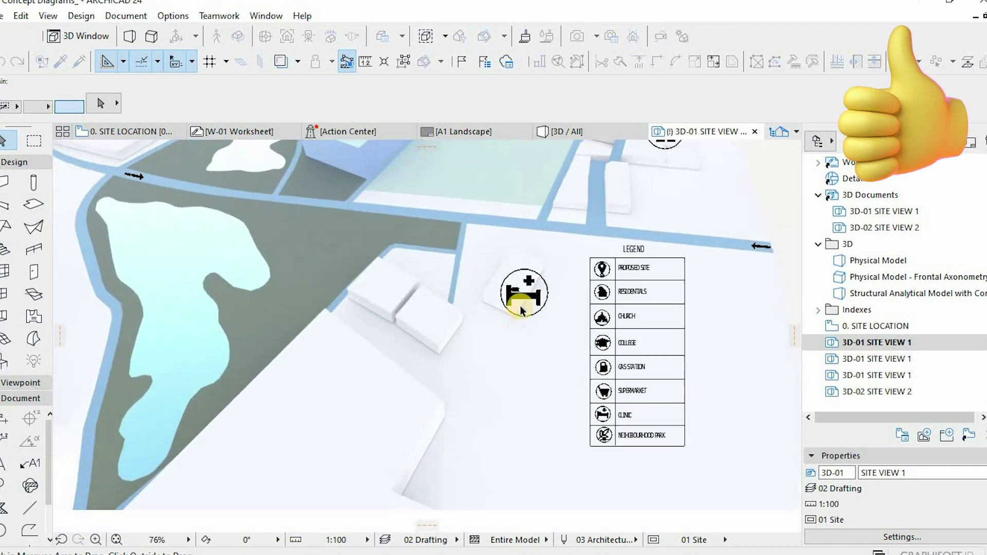
pyautogui.scroll(-3, 483, 423)
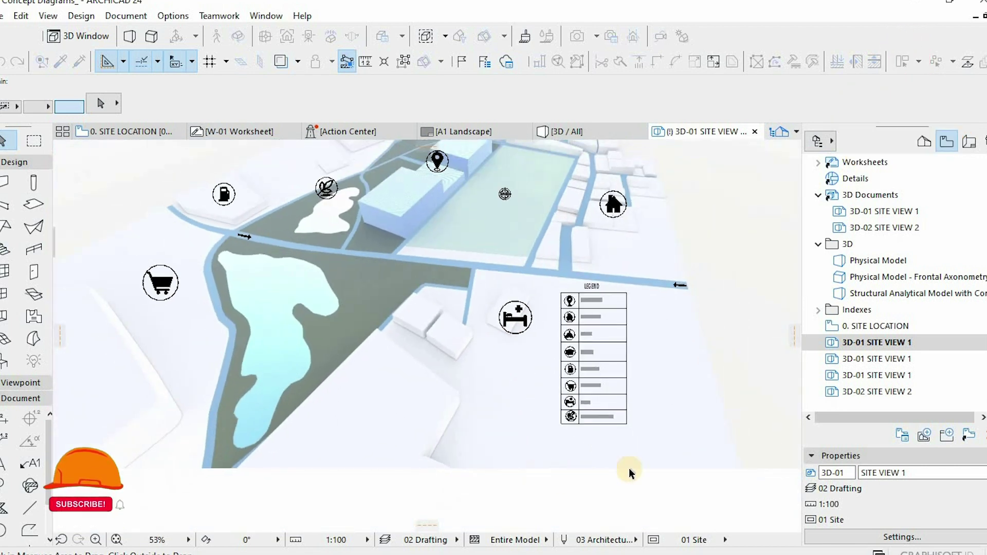
# Select the hospital icon beside the legend in the site view.
pyautogui.click(524, 320)
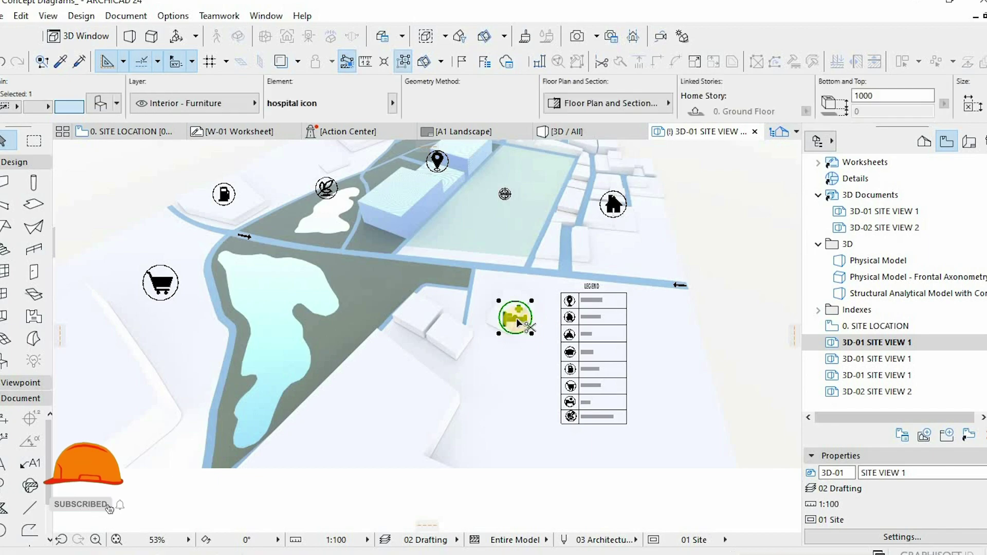